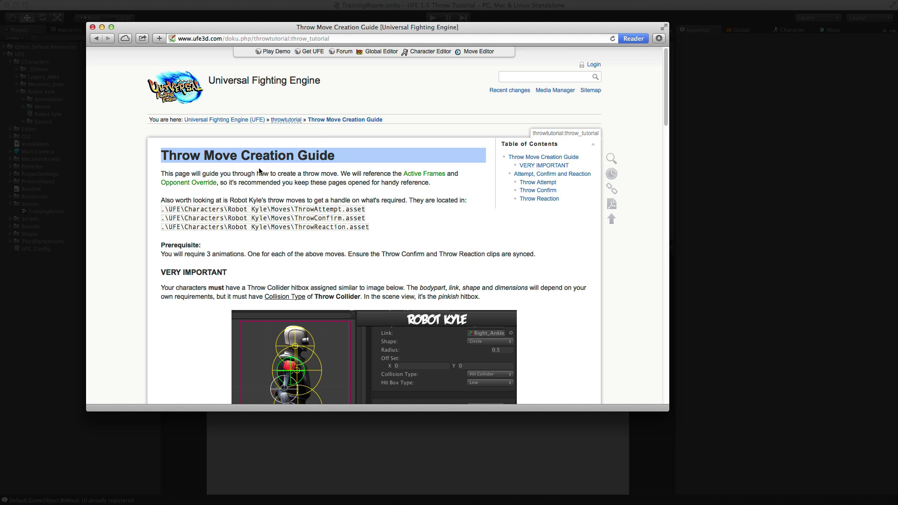
Read through the Throw Move Creation Guide, covering the prerequisites, the Throw Collider hitbox and the attempt, confirm and reaction moves.
drag(162, 156, 344, 163)
click(366, 167)
scroll(368, 188, down, 5)
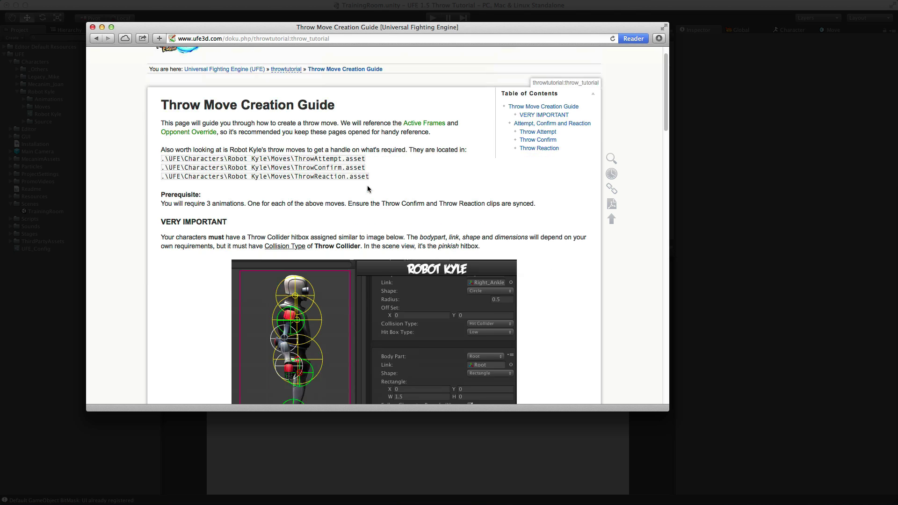
scroll(198, 184, down, 1)
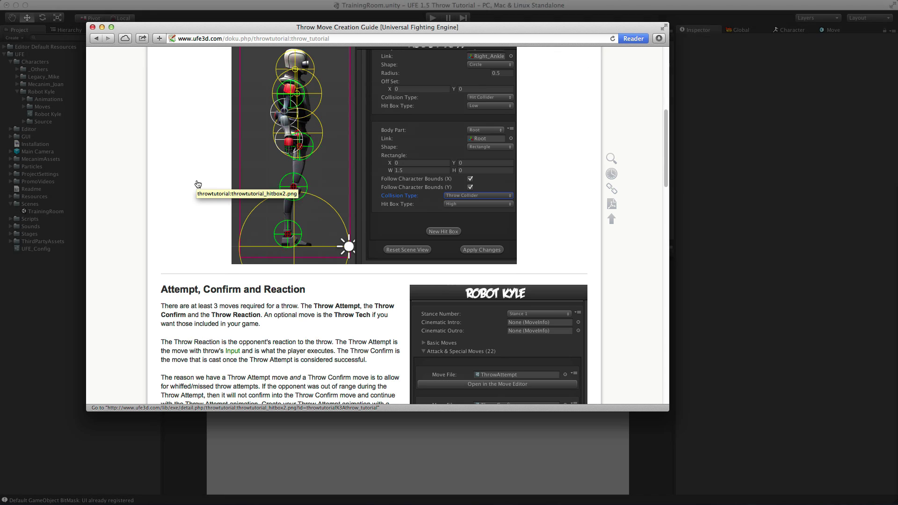
scroll(284, 245, down, 4)
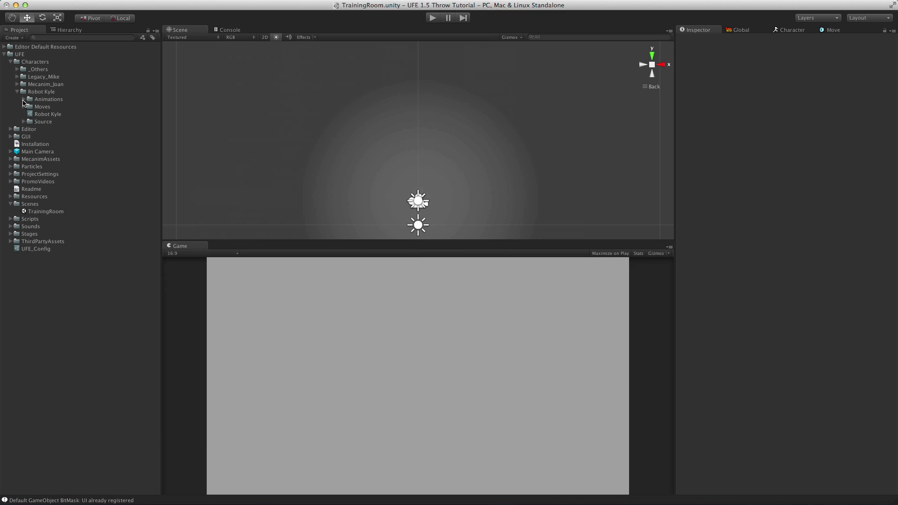
Look through Robot Kyle's animations and moves, viewing the ThrowReaction and ThrowAttempt moves in the move editor.
click(24, 99)
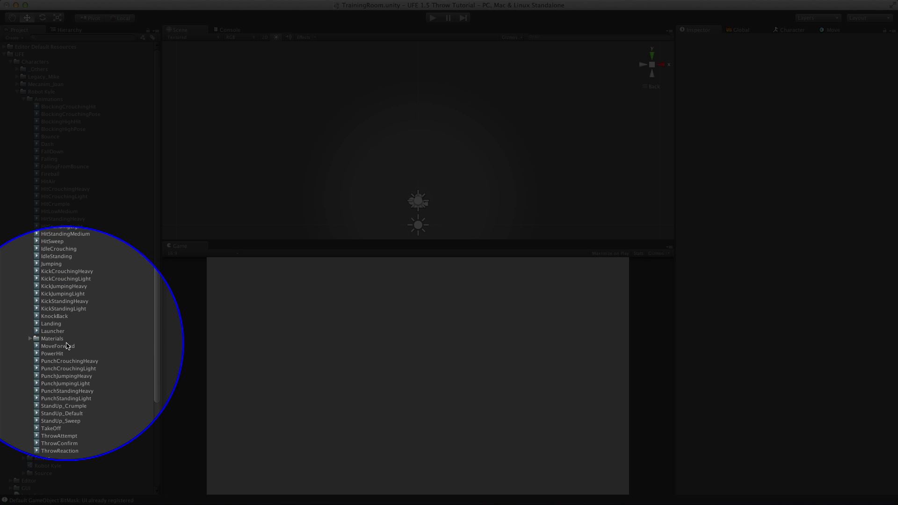
click(23, 99)
click(25, 107)
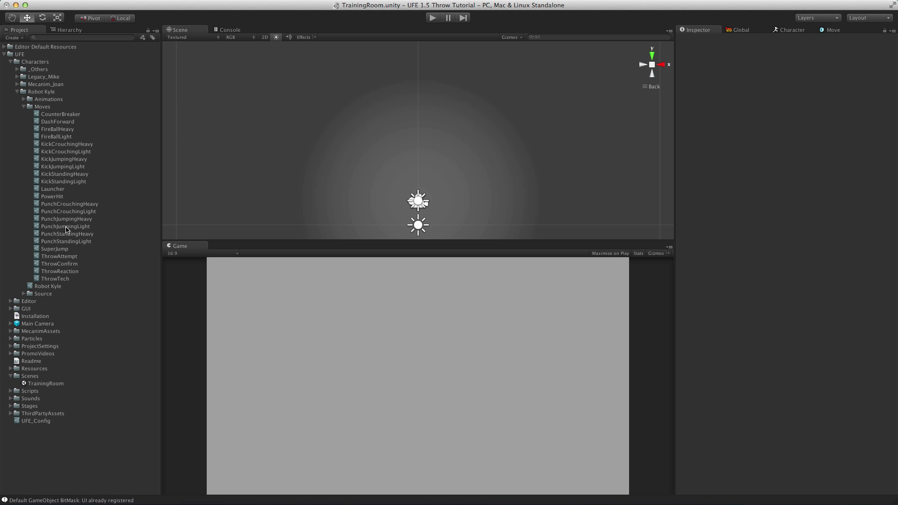
click(73, 257)
click(74, 265)
click(74, 272)
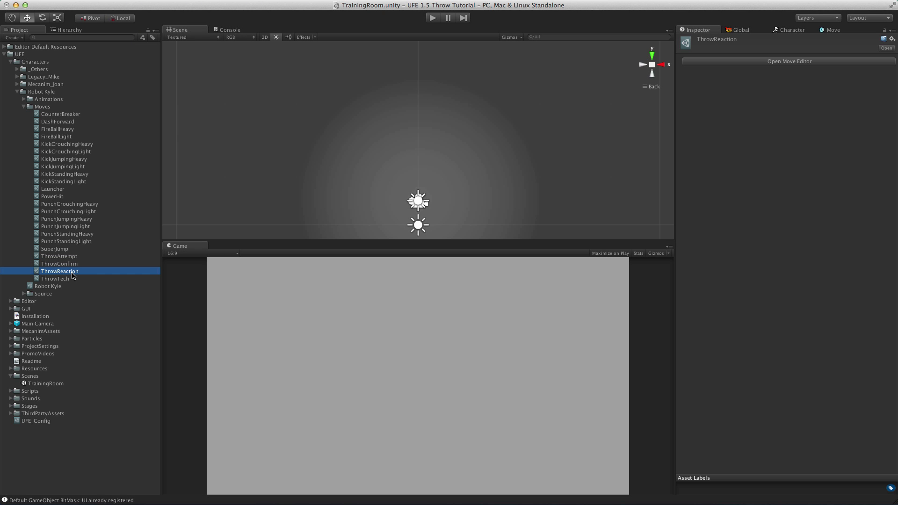
click(833, 30)
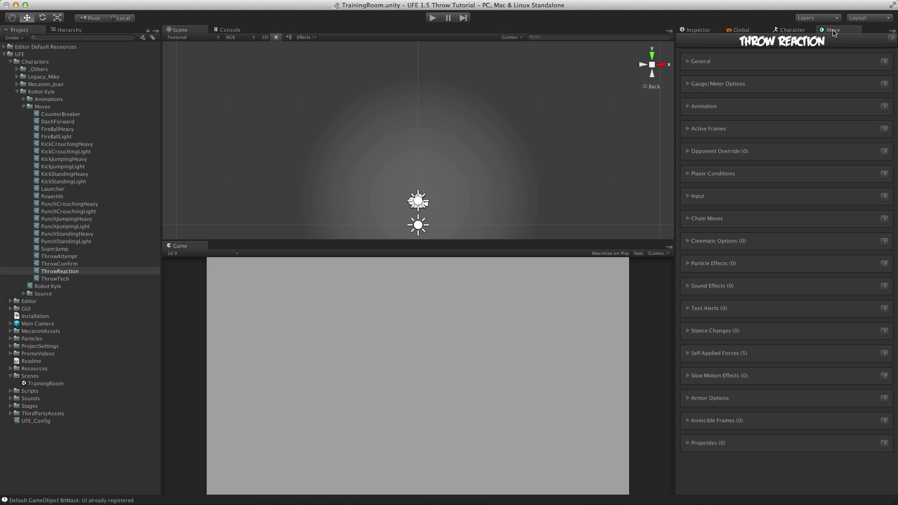
click(72, 258)
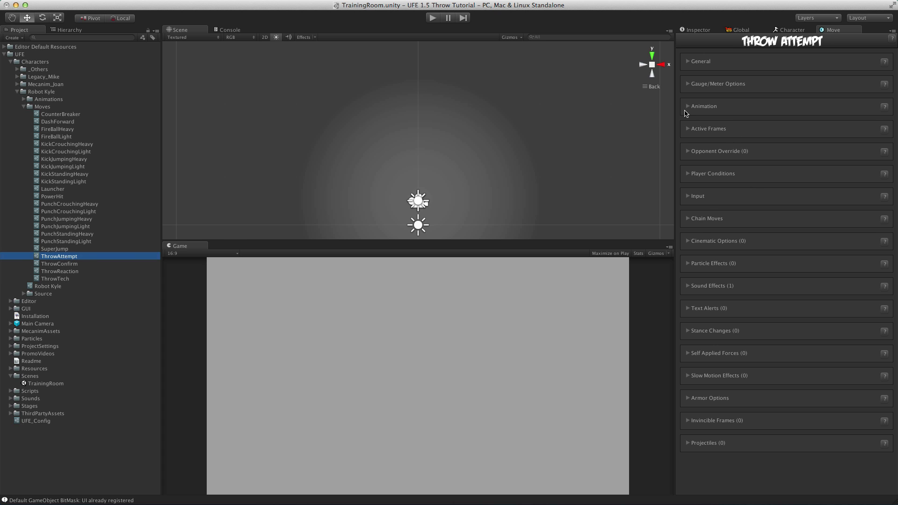
Preview Robot Kyle's ThrowConfirm animation clip by playing it.
click(23, 99)
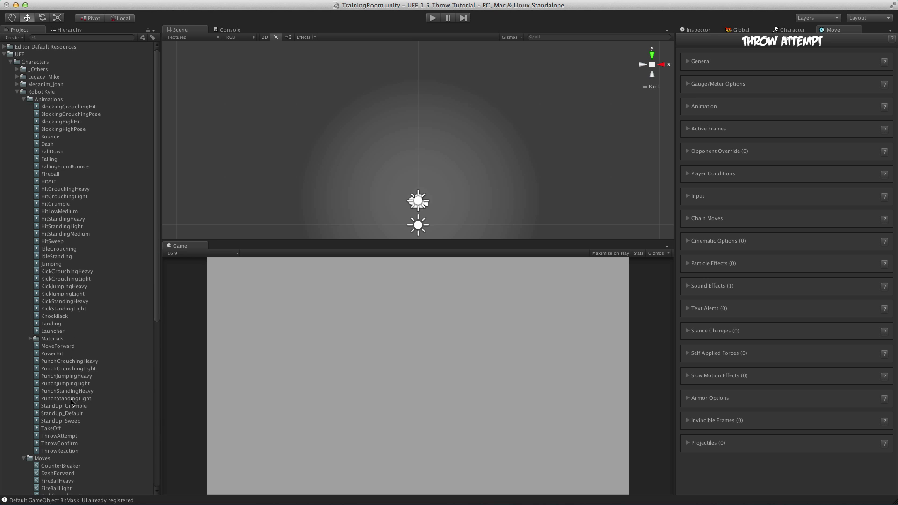
click(69, 434)
click(68, 444)
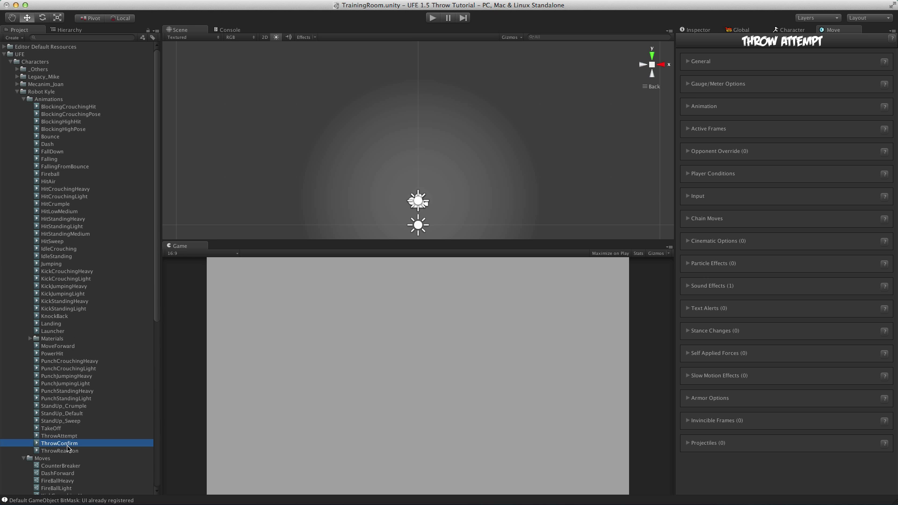
click(699, 30)
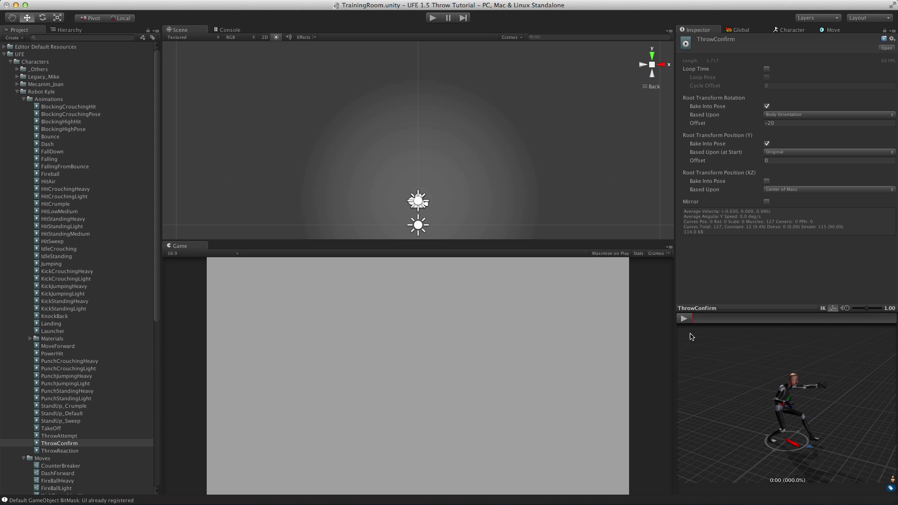
click(685, 318)
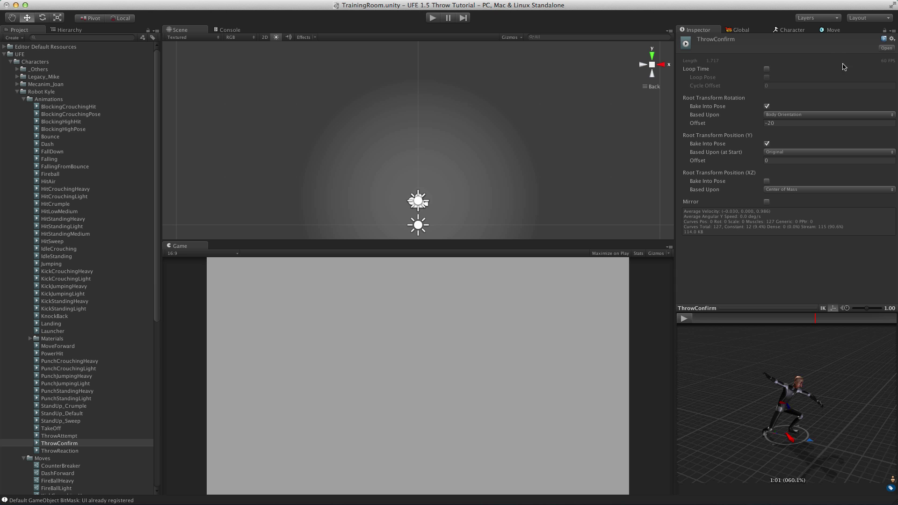
Set the collision type of Robot Kyle's Custom 1 hit box to Throw Collider and close the character preview.
click(789, 31)
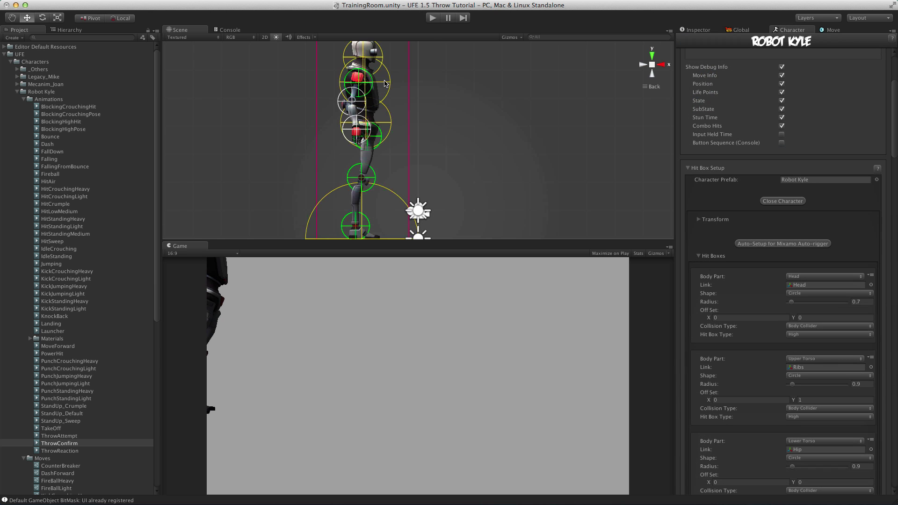
key(f)
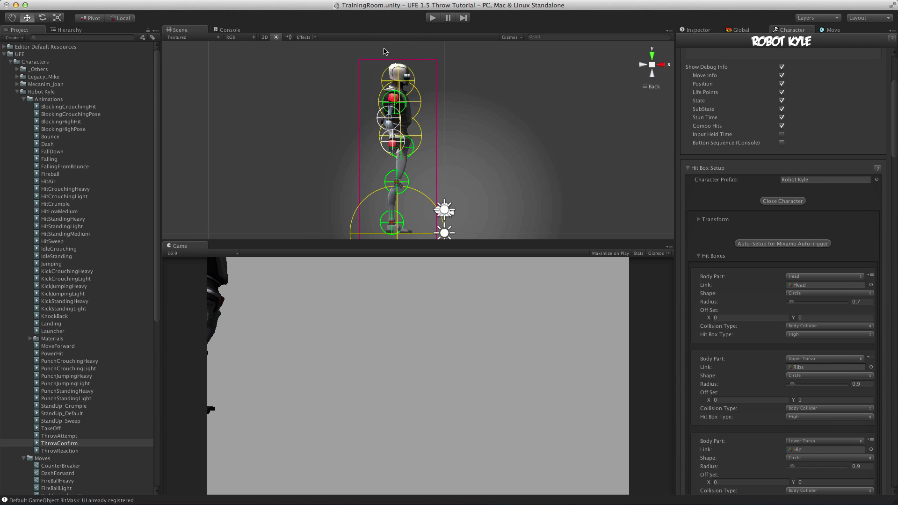
scroll(744, 305, down, 15)
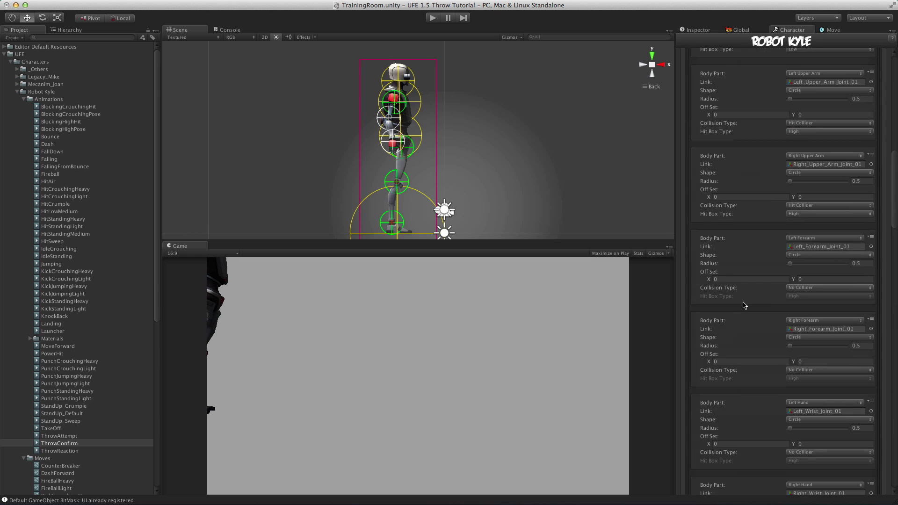
scroll(745, 305, down, 10)
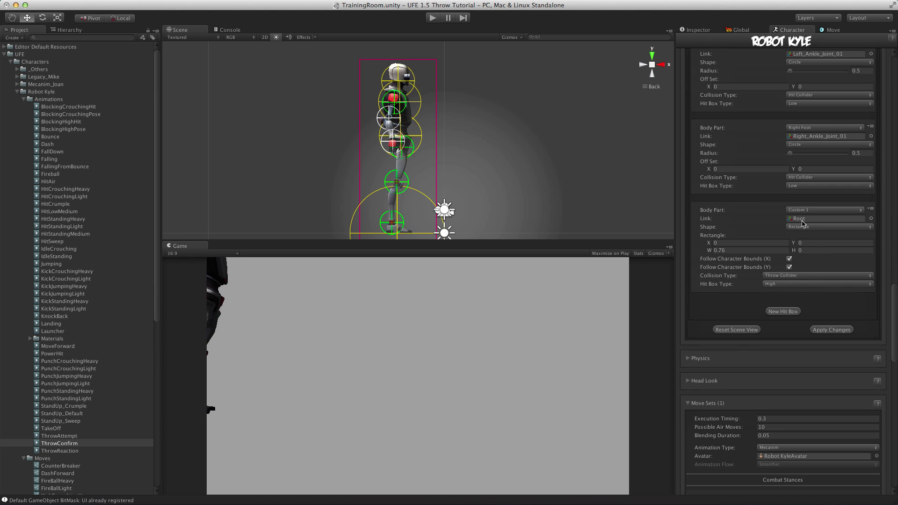
click(773, 276)
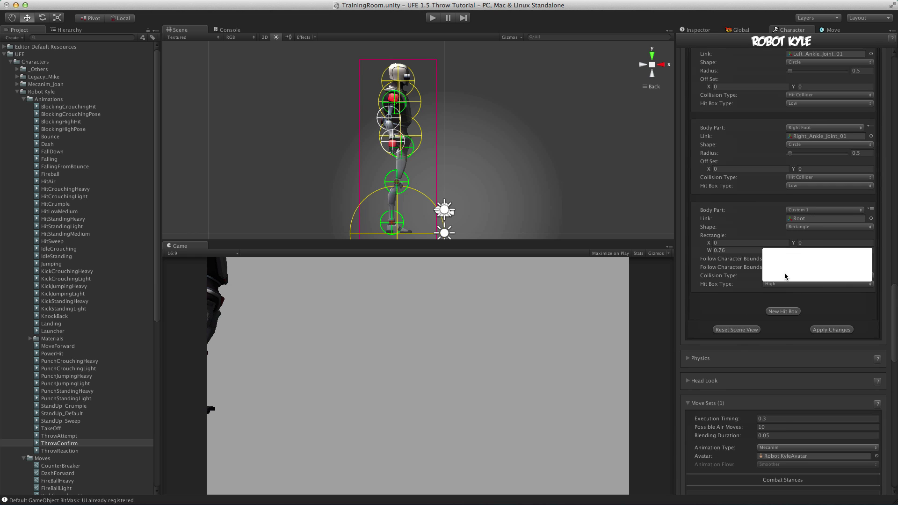
click(802, 276)
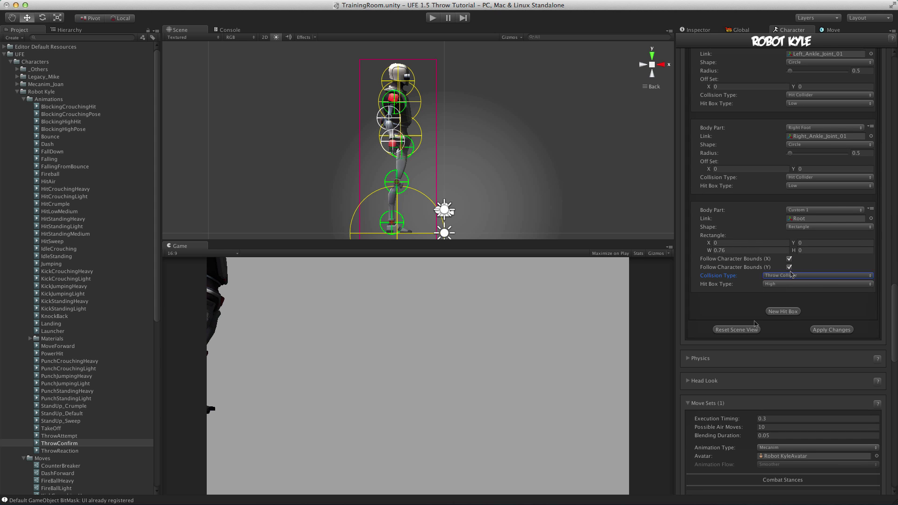
scroll(760, 313, up, 15)
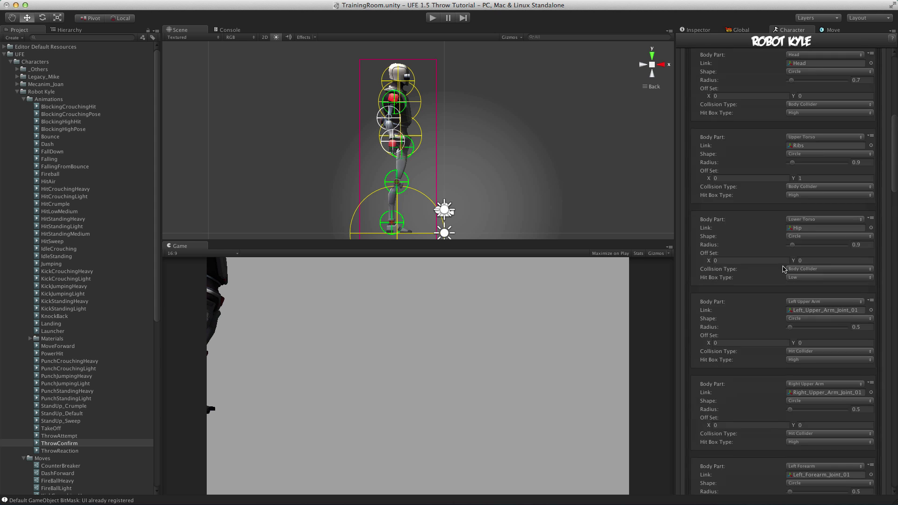
click(780, 214)
Shift the ThrowAttempt move to the end of Robot Kyle's move list and remove it.
scroll(744, 307, down, 15)
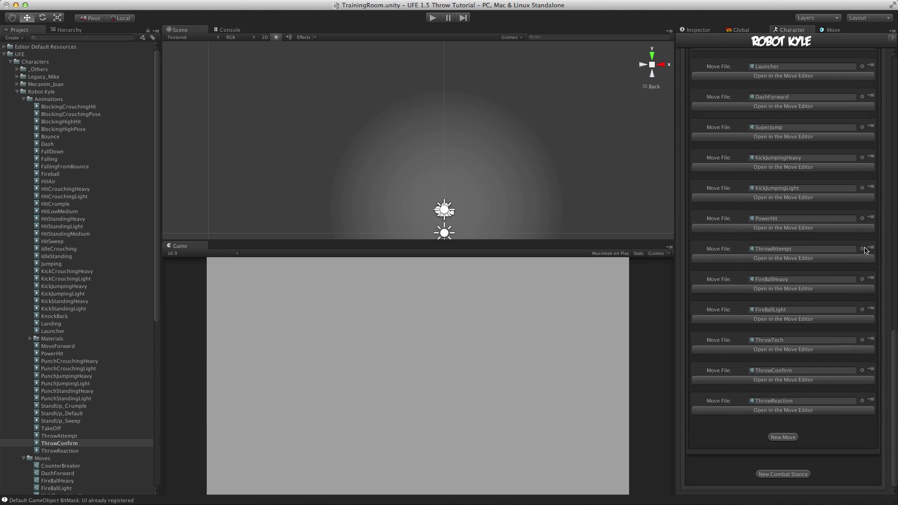
click(872, 248)
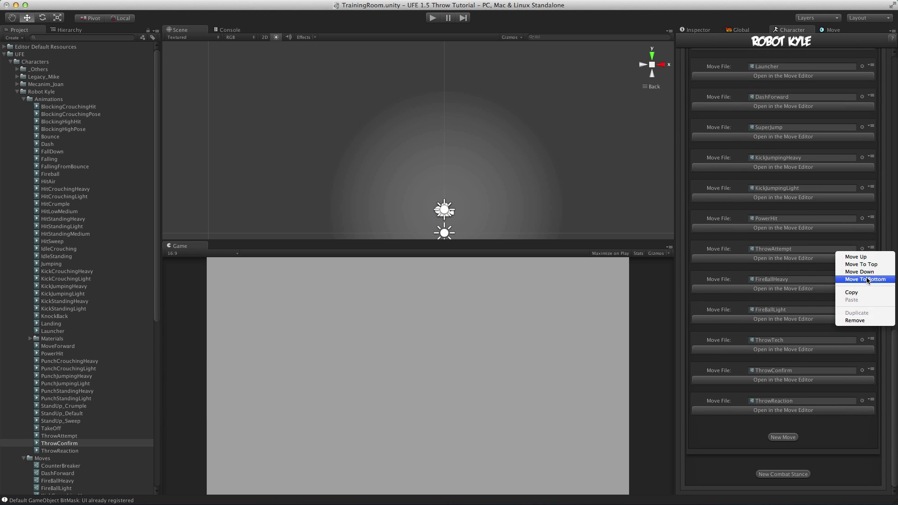
click(852, 280)
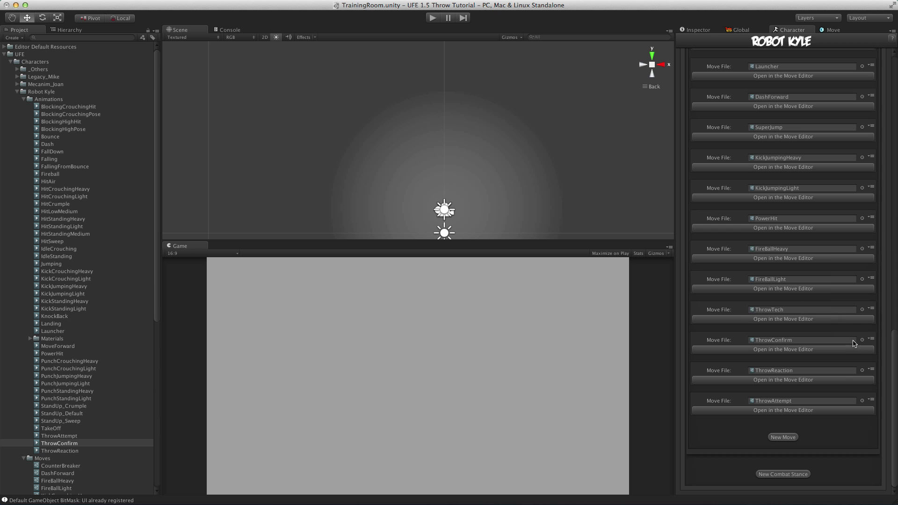
click(872, 400)
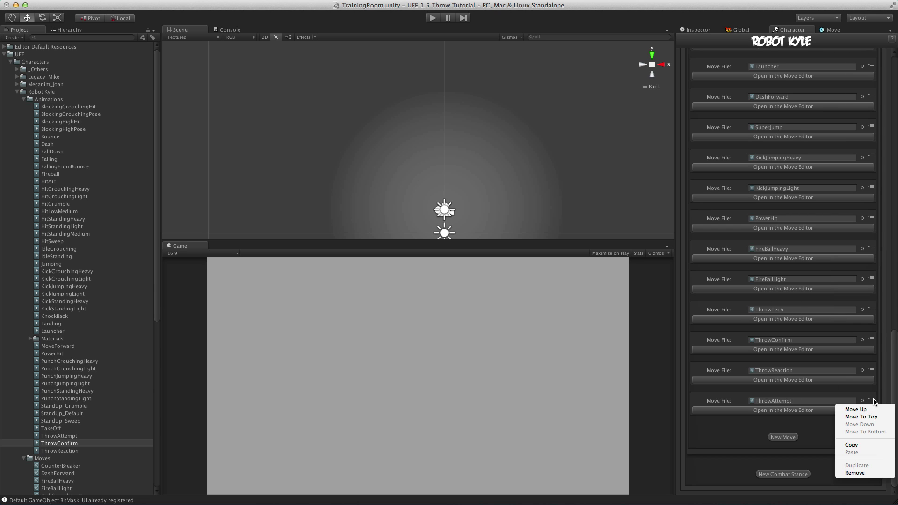
click(861, 474)
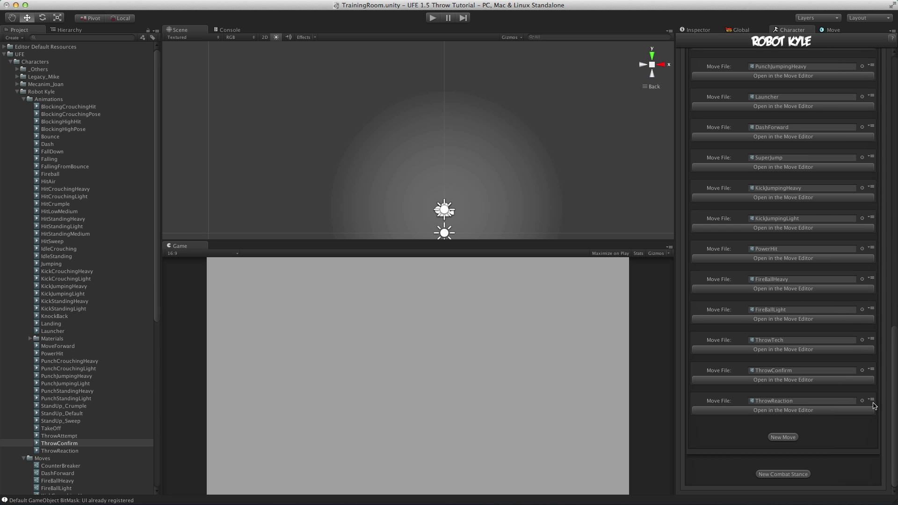
Remove the ThrowReaction, ThrowConfirm and ThrowTech moves from Robot Kyle's move list.
click(872, 401)
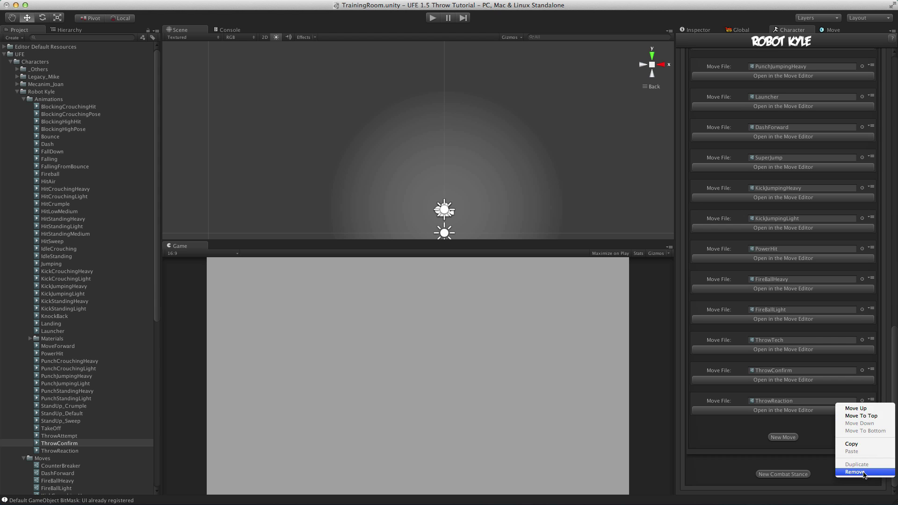
click(864, 472)
click(871, 401)
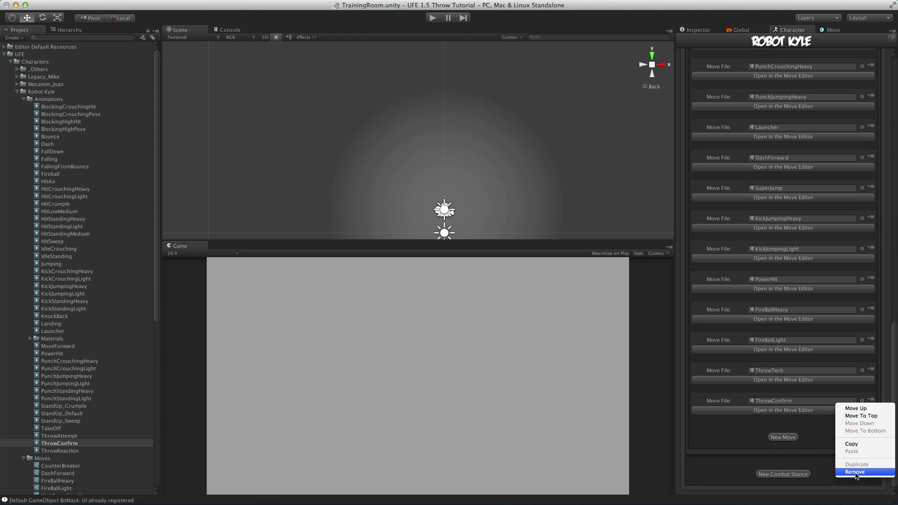
click(864, 473)
click(872, 401)
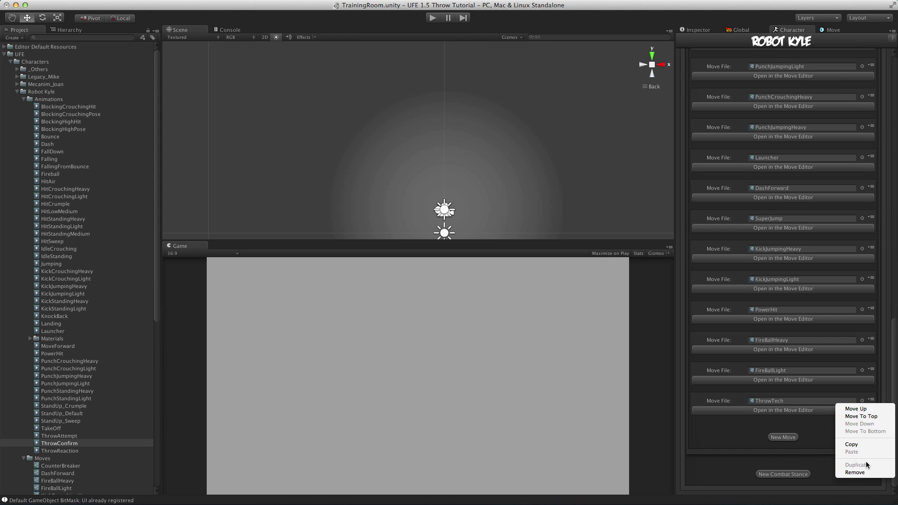
click(864, 472)
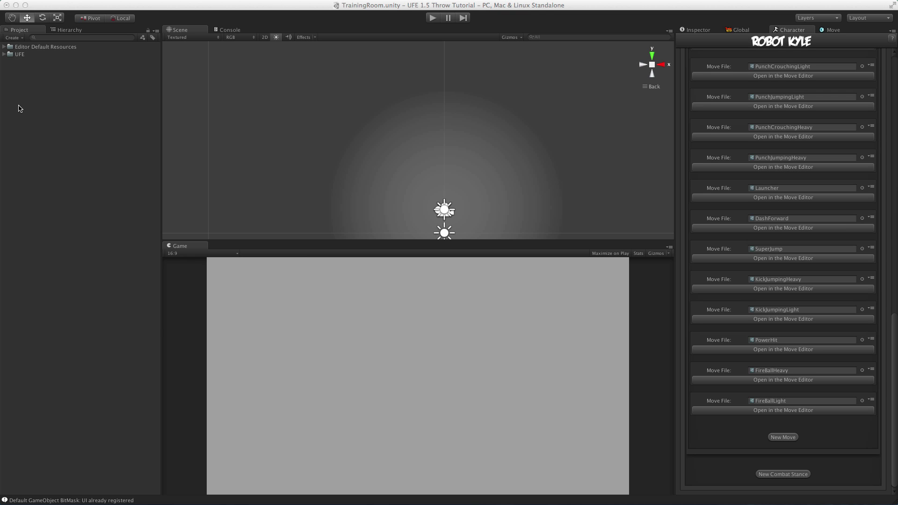
Create a project folder named Throw Tutorial.
right_click(19, 109)
click(140, 108)
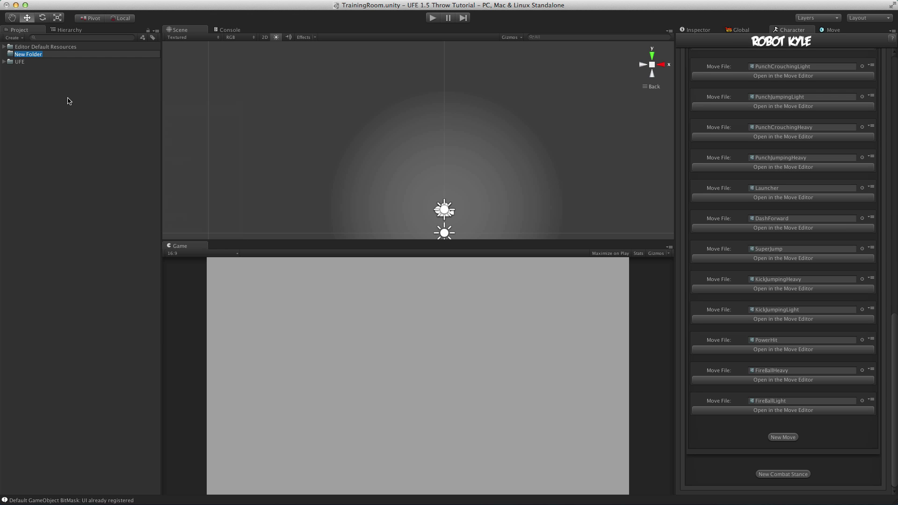
text(Throw Tutorial)
key(Return)
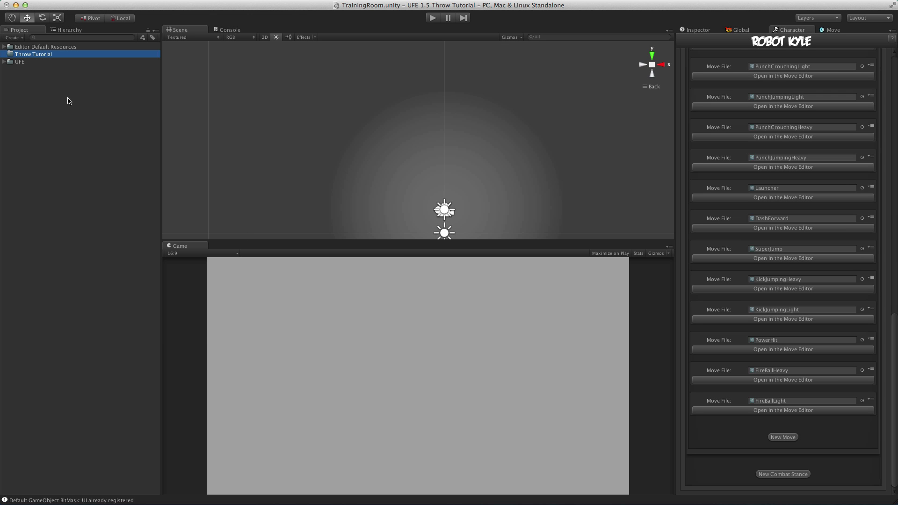
Create a U.F.E. move file named MyThrowAttempt inside the Throw Tutorial folder.
right_click(44, 59)
mouse_move(73, 61)
mouse_move(223, 270)
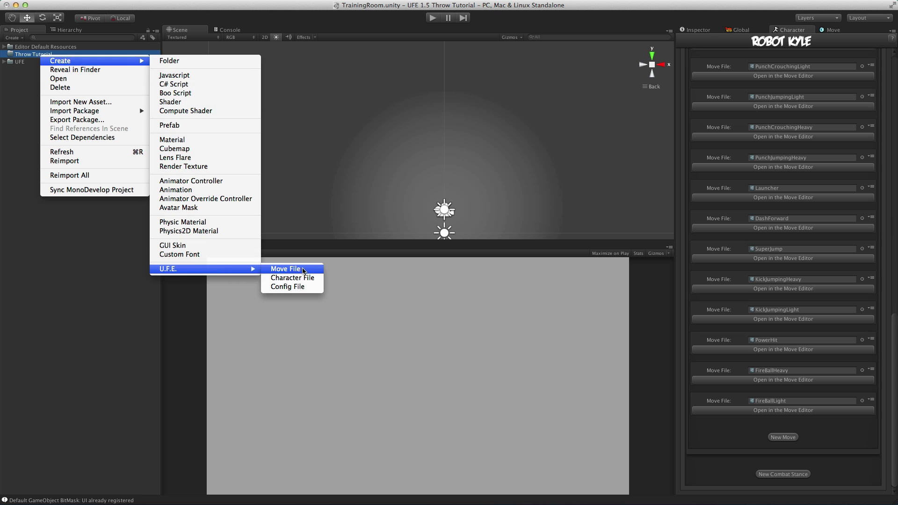
click(304, 271)
text(MyThrow)
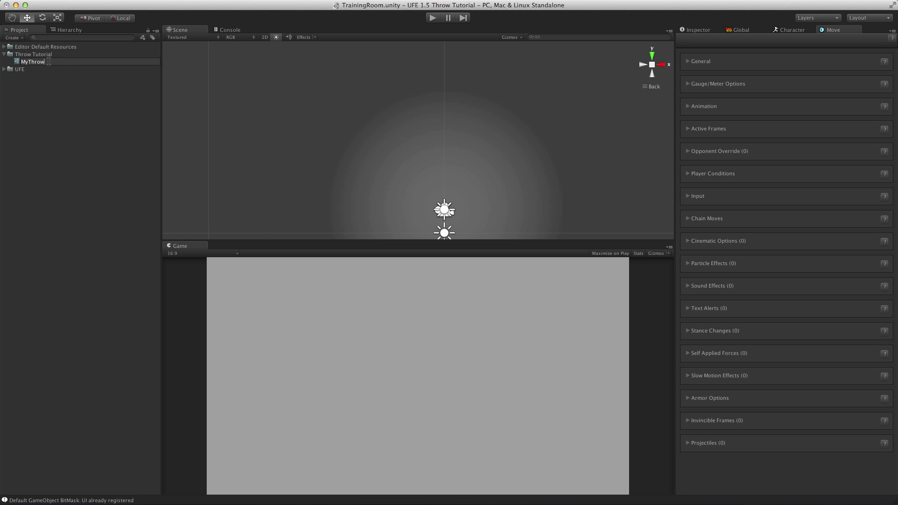
text(Attempt)
key(Return)
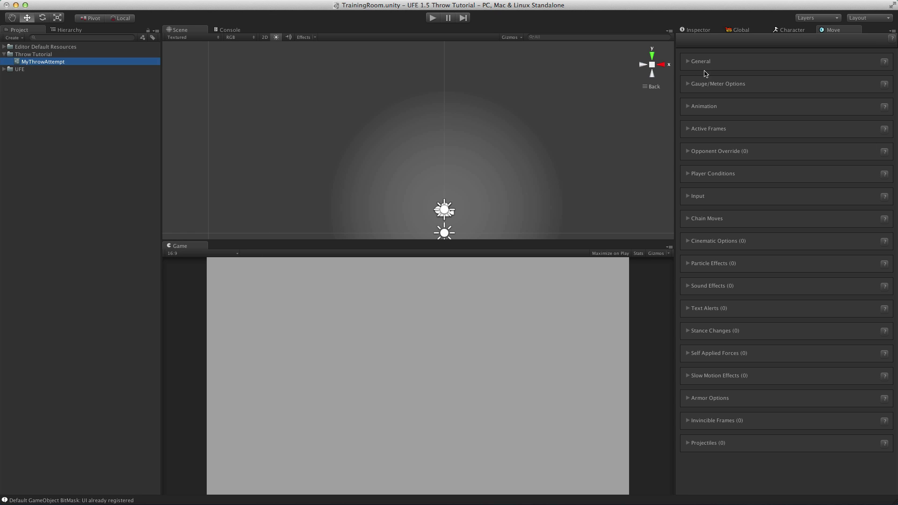
Set the new move's name to My Throw Attempt and its description to Throw Attempt.
click(690, 62)
click(808, 78)
text(My Throw Attempt)
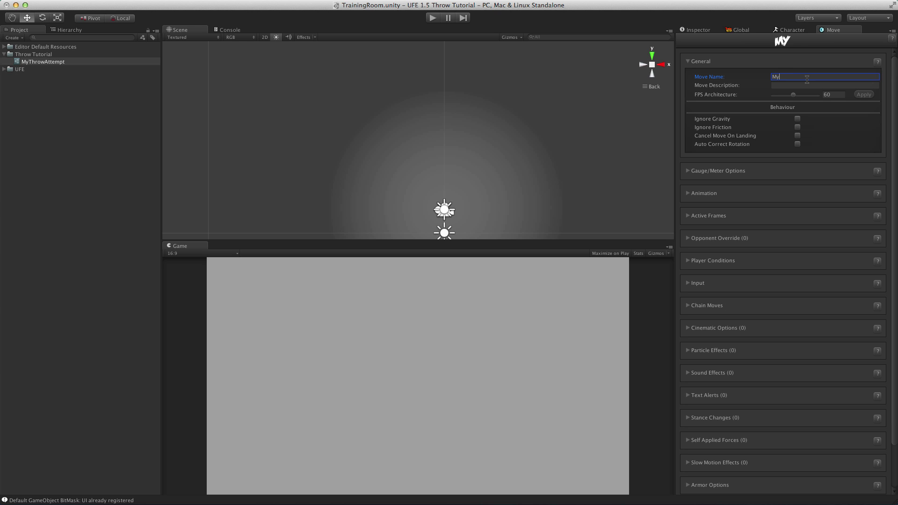
key(Tab)
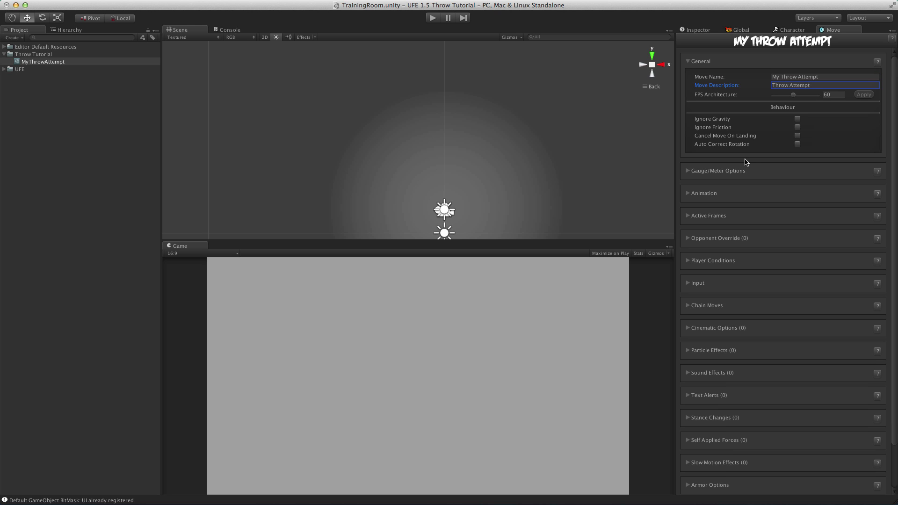
Assign Robot Kyle's ThrowAttempt animation as the animation clip of the My Throw Attempt move.
click(689, 193)
click(5, 69)
click(10, 76)
click(17, 107)
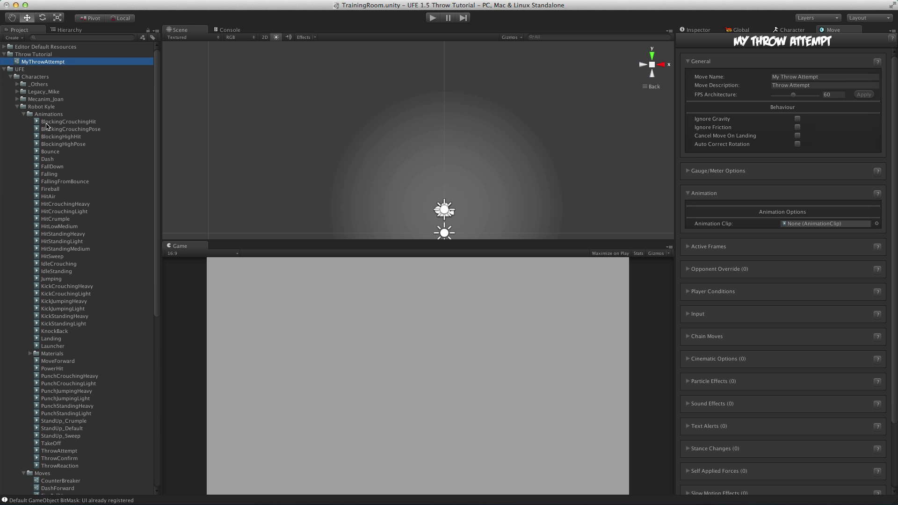
click(70, 451)
drag(69, 452, 807, 227)
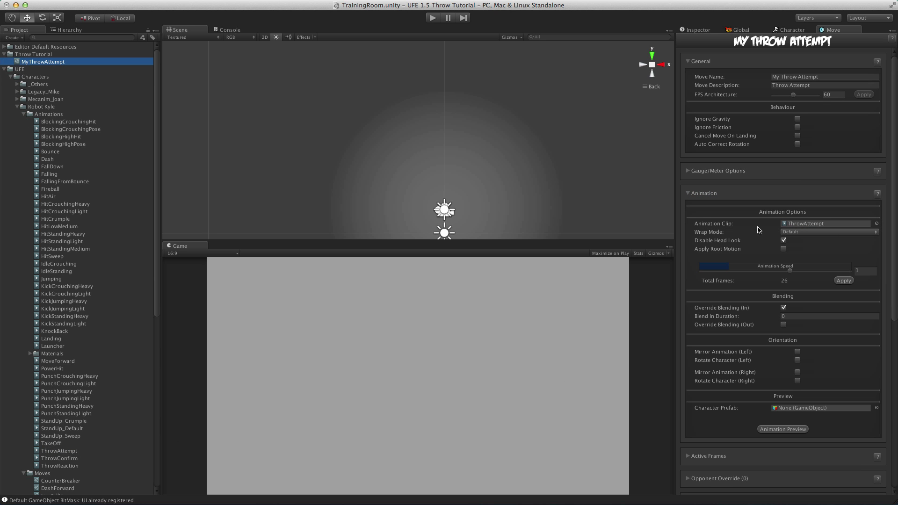
Set the Robot Kyle prefab from his Source folder as the preview character and preview the animation at frame 8.
click(24, 114)
click(24, 121)
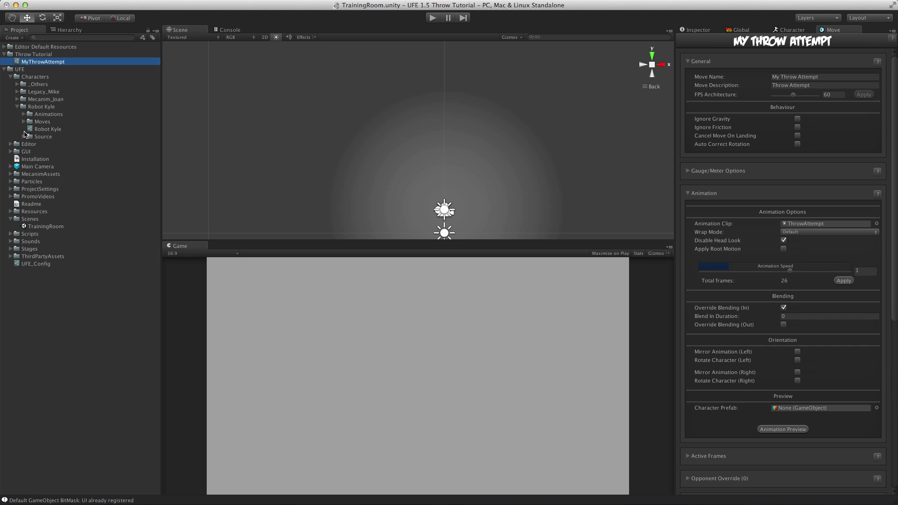
click(24, 137)
drag(55, 175, 811, 408)
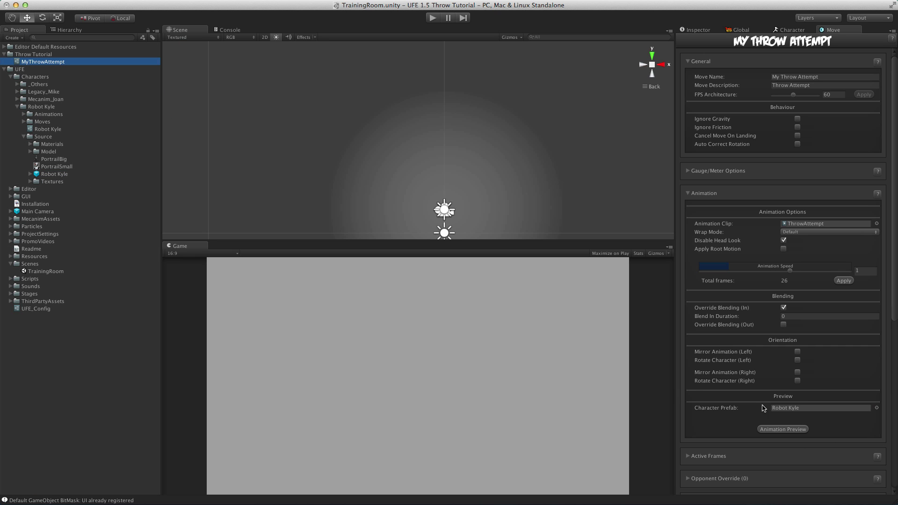
click(784, 429)
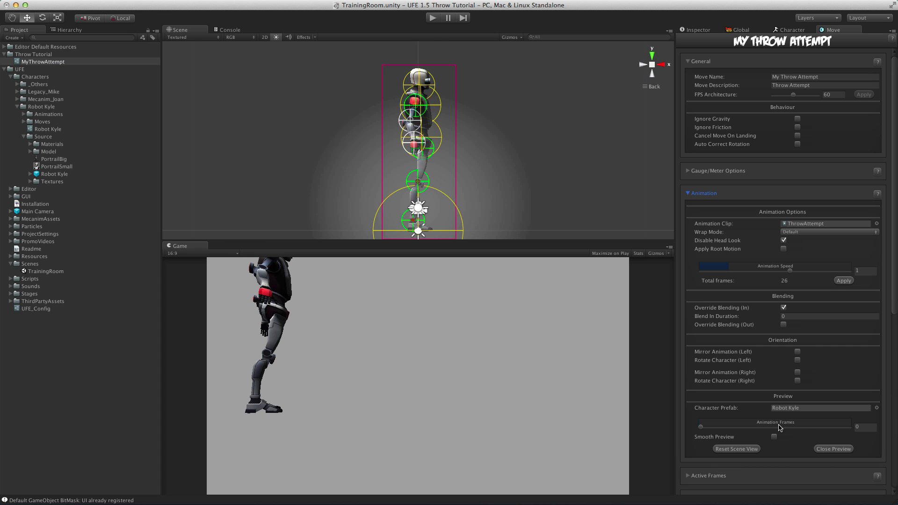
drag(702, 427, 748, 427)
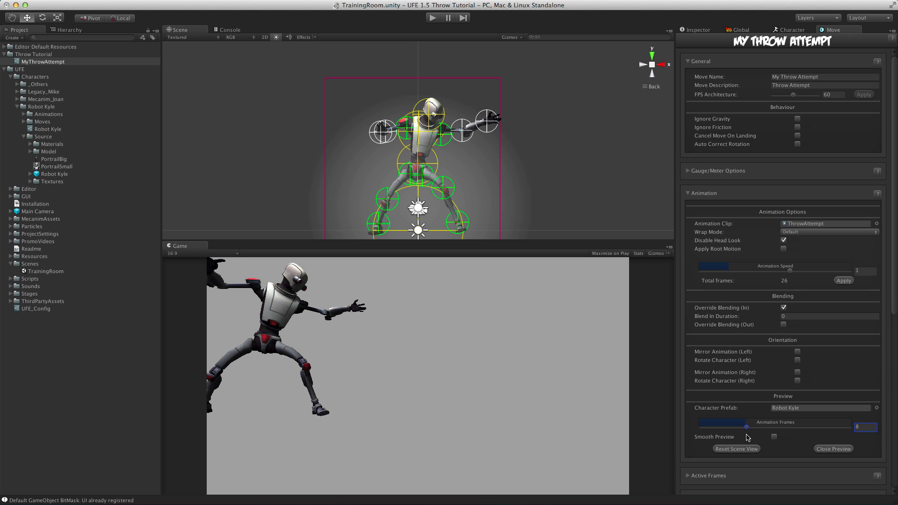
Add a hit to the move's active frames, active between frames 8 and 9, with hit confirm type Throw.
scroll(744, 388, down, 10)
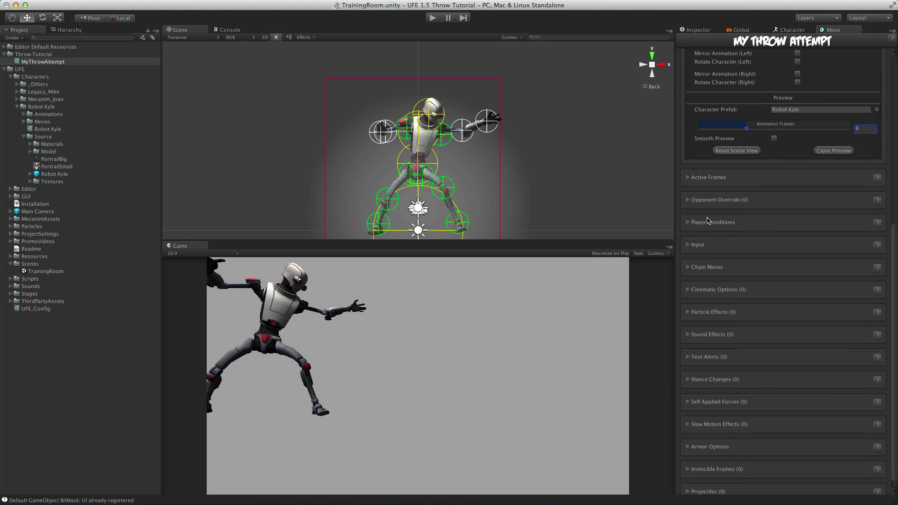
click(687, 177)
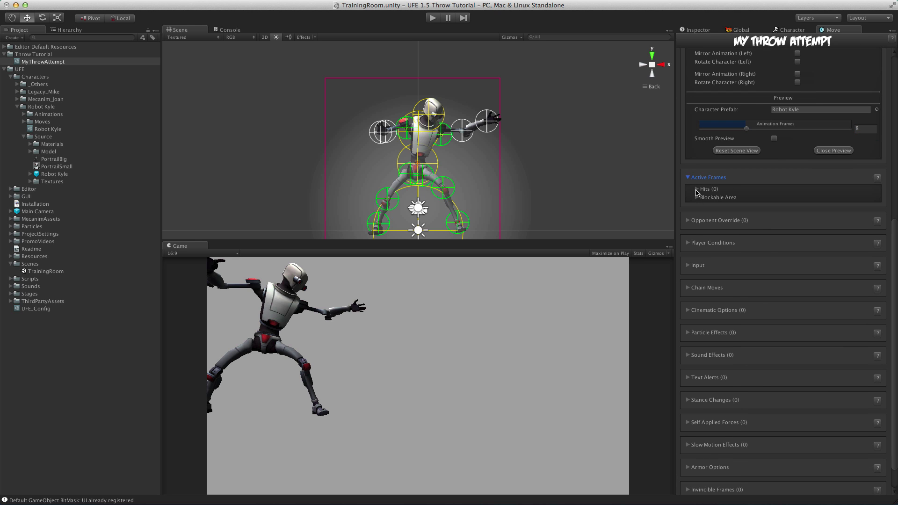
click(697, 189)
click(783, 237)
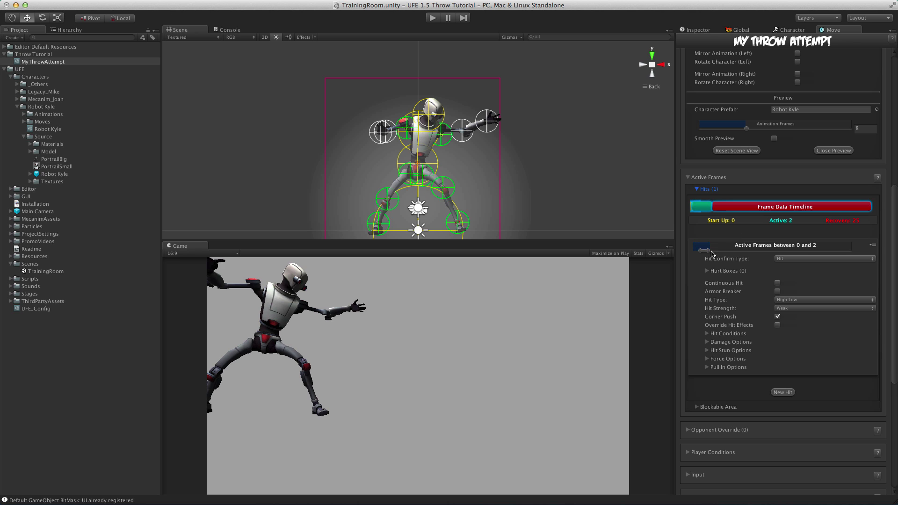
drag(705, 252, 747, 252)
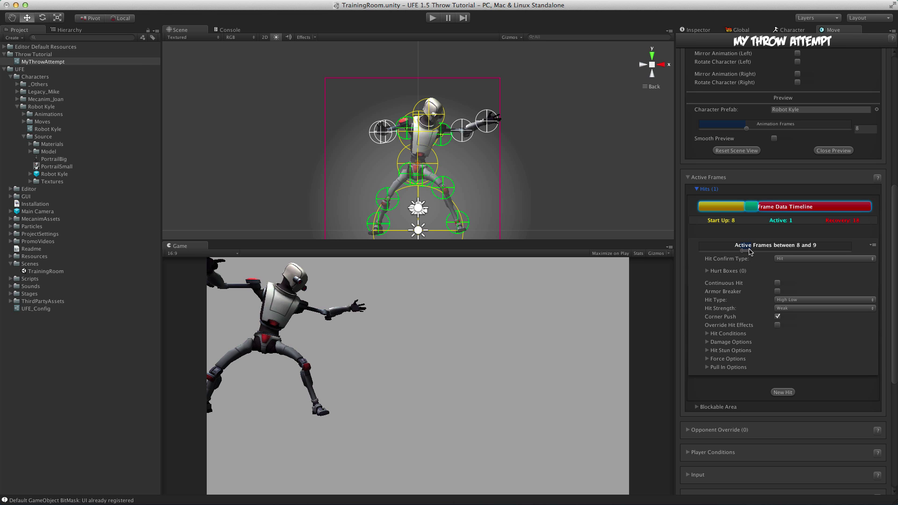
click(792, 260)
click(792, 267)
Add a hurt box to the throw hit using body part Custom 1 and a Rectangle shape.
click(708, 271)
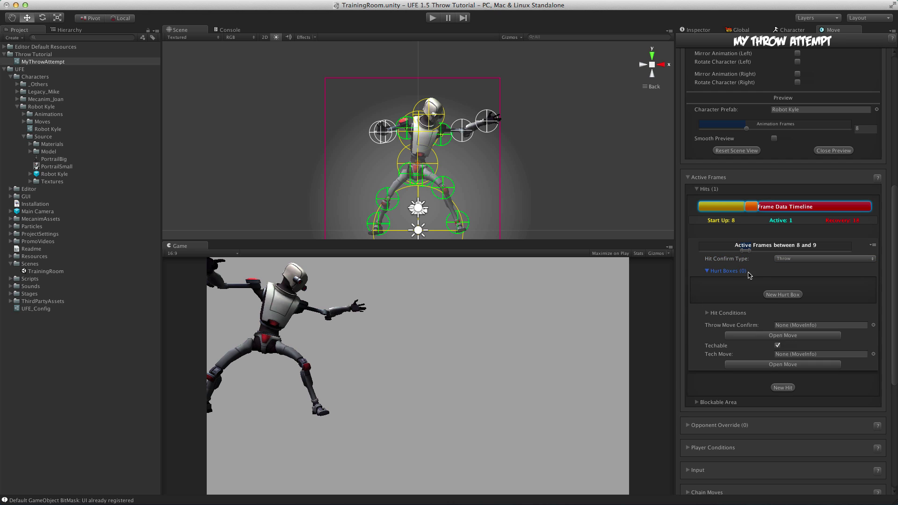
click(783, 295)
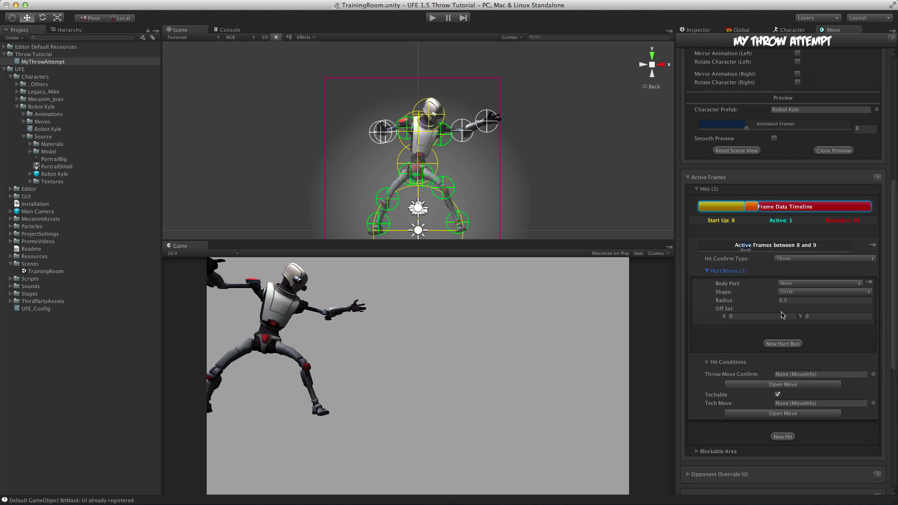
click(795, 284)
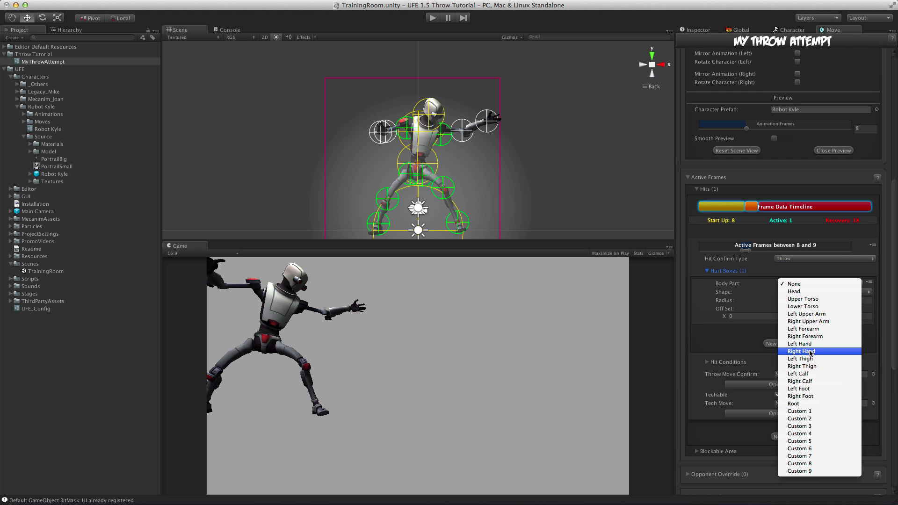
click(809, 412)
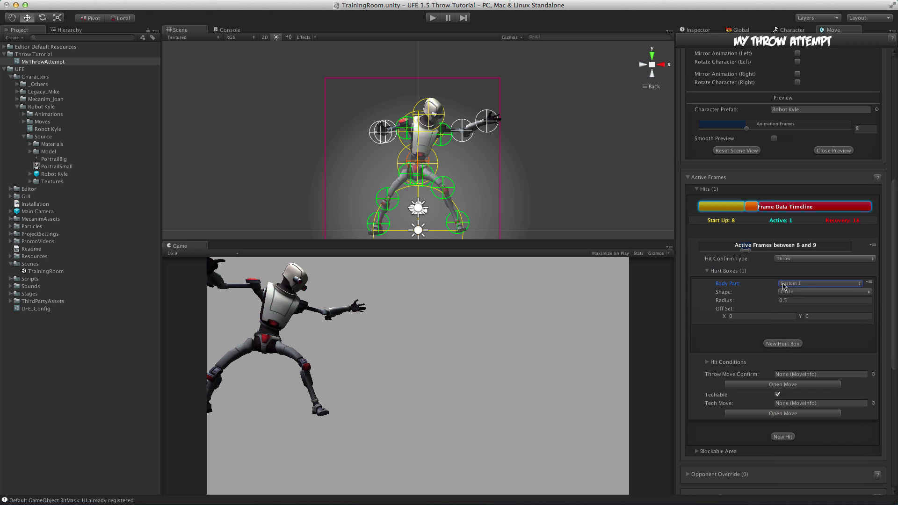
click(798, 293)
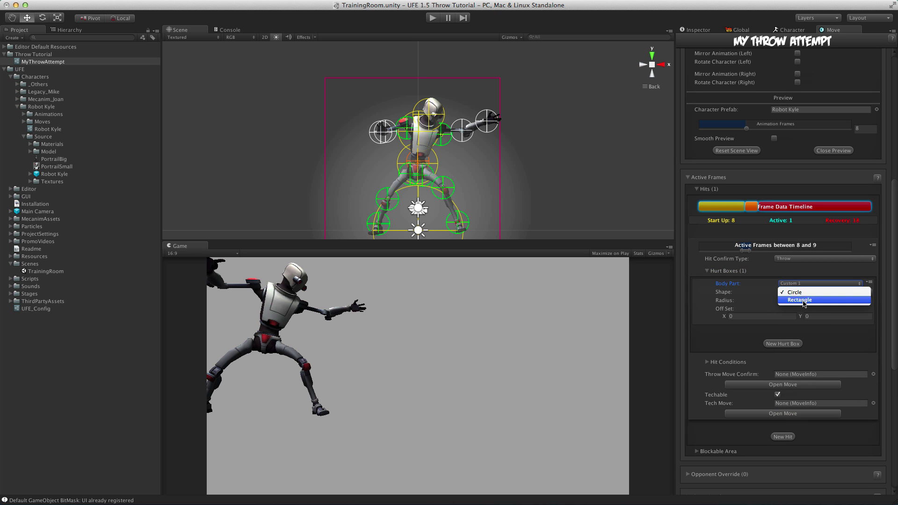
click(803, 302)
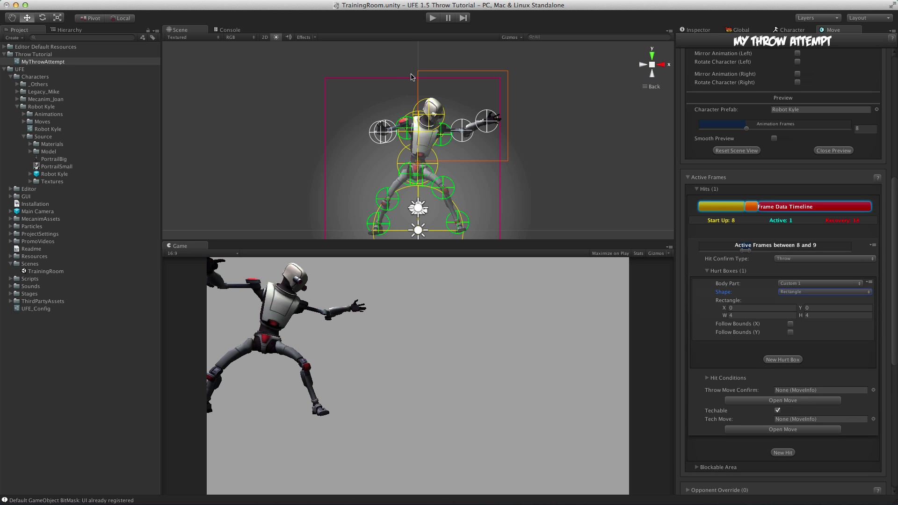
Switch the hit confirm type to Hit to compare the hurt box in the scene, and set it back to Throw.
click(778, 259)
click(781, 252)
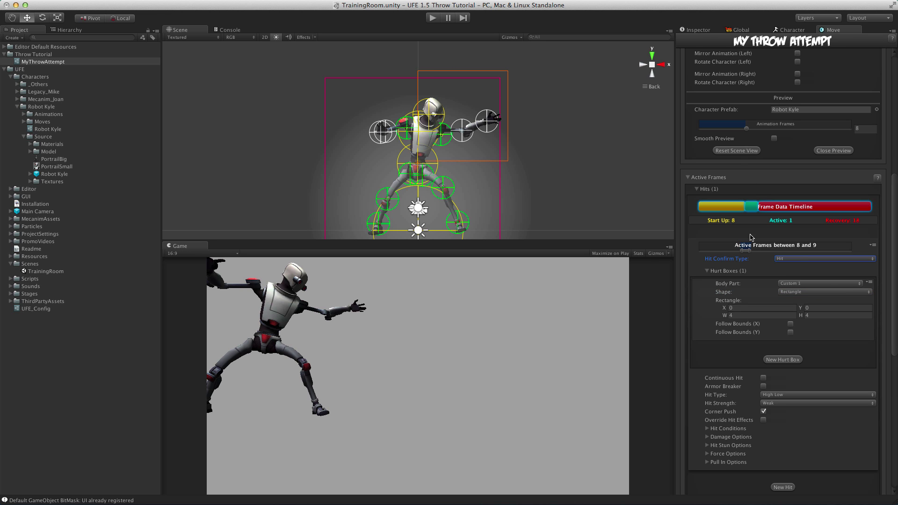
drag(747, 129, 747, 129)
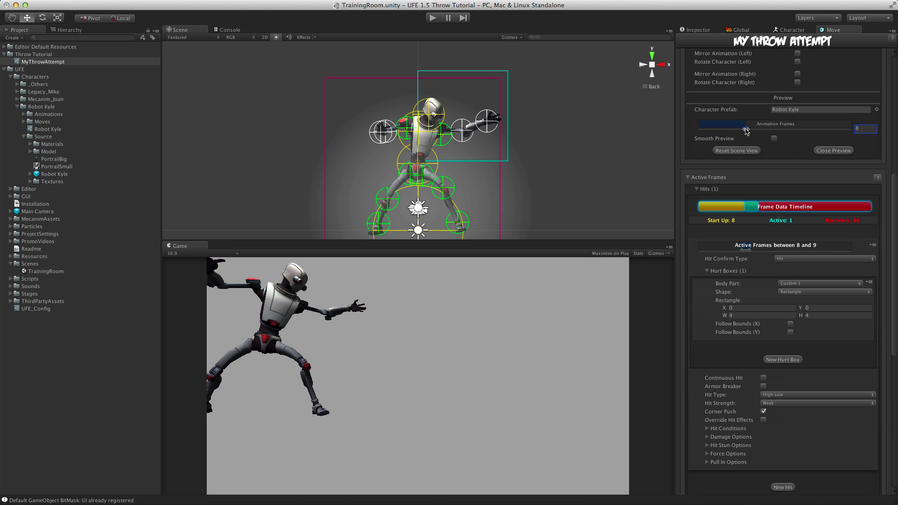
click(793, 259)
click(793, 267)
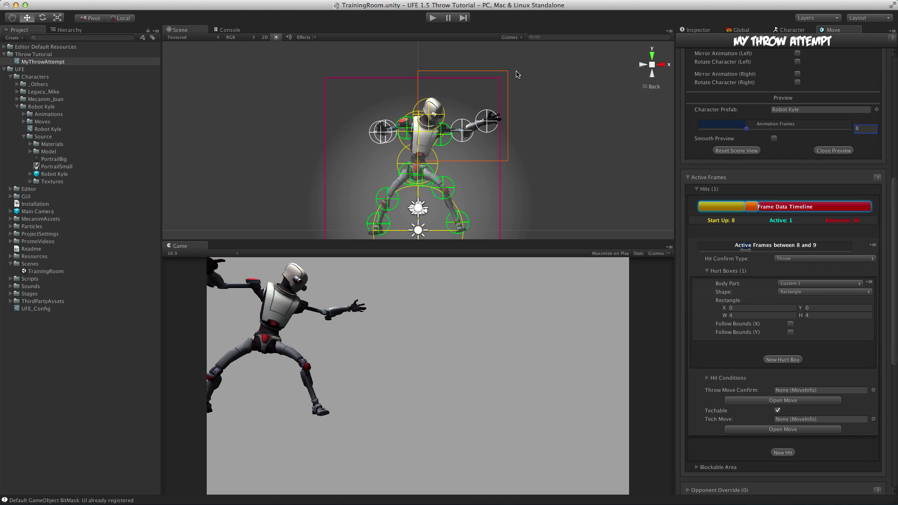
Make the hurt box follow the bounds in Y, and exclude in-the-air and stunned opponents from the hit conditions.
click(791, 333)
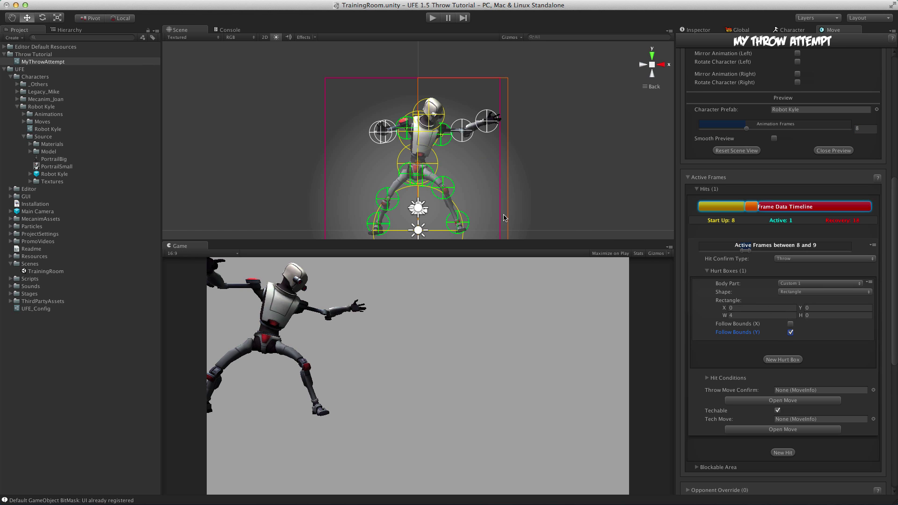
click(707, 378)
scroll(768, 364, down, 3)
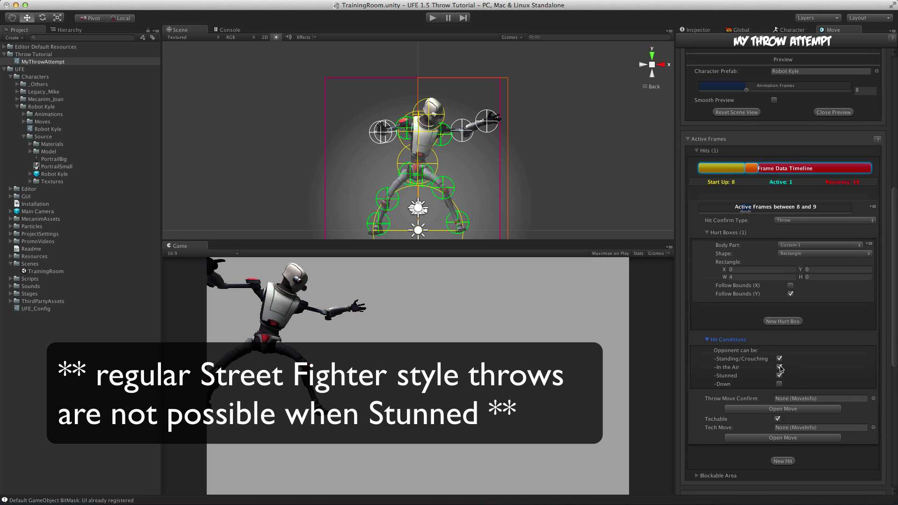
click(780, 368)
click(779, 376)
Turn off the Techable option for the throw hit.
scroll(698, 338, down, 3)
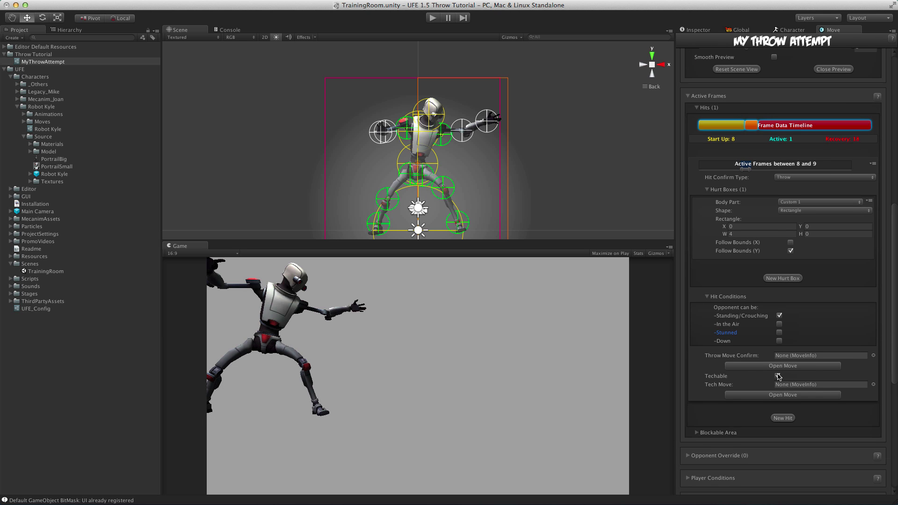
click(779, 377)
scroll(706, 351, down, 3)
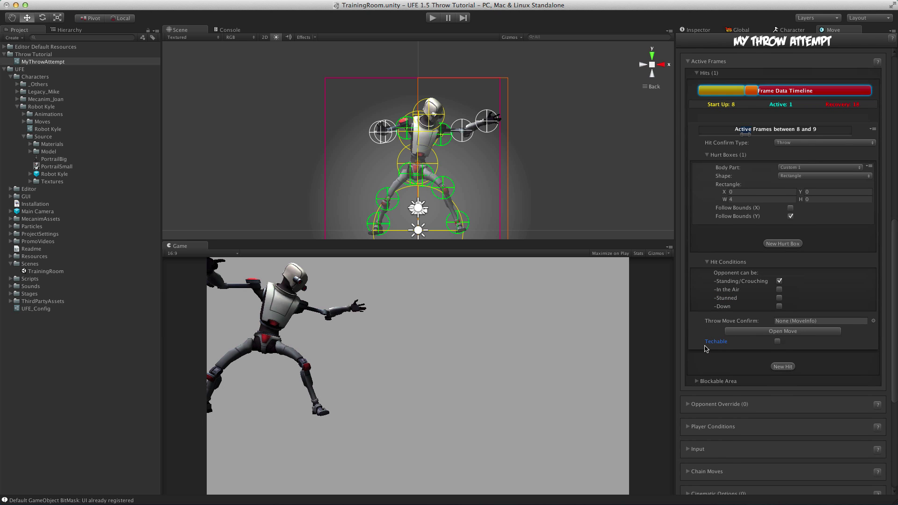
Add two button executions to the move's input and set them to Foward and Button 3.
scroll(708, 346, down, 1)
scroll(707, 343, down, 3)
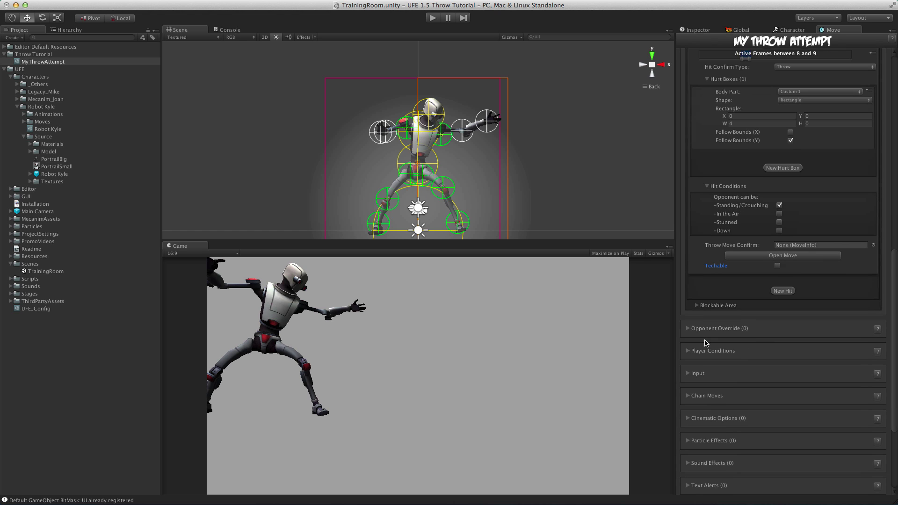
click(695, 373)
scroll(704, 349, down, 4)
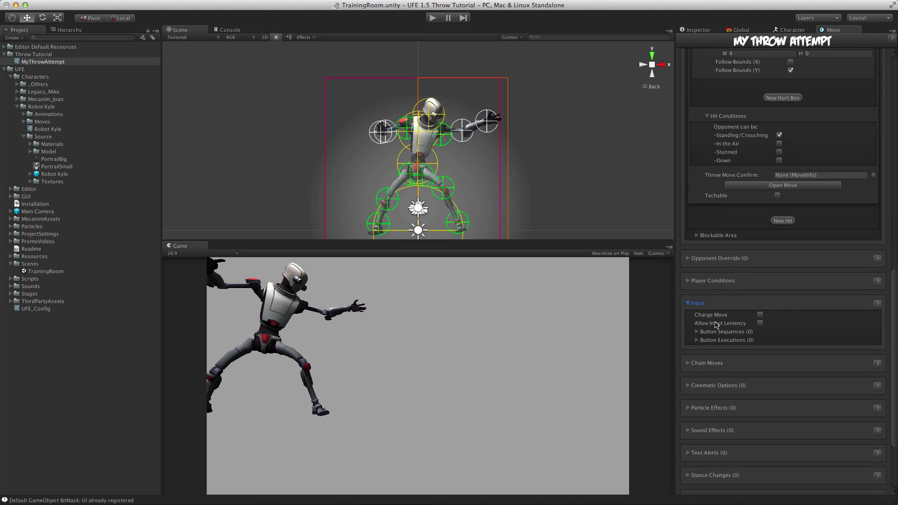
click(697, 341)
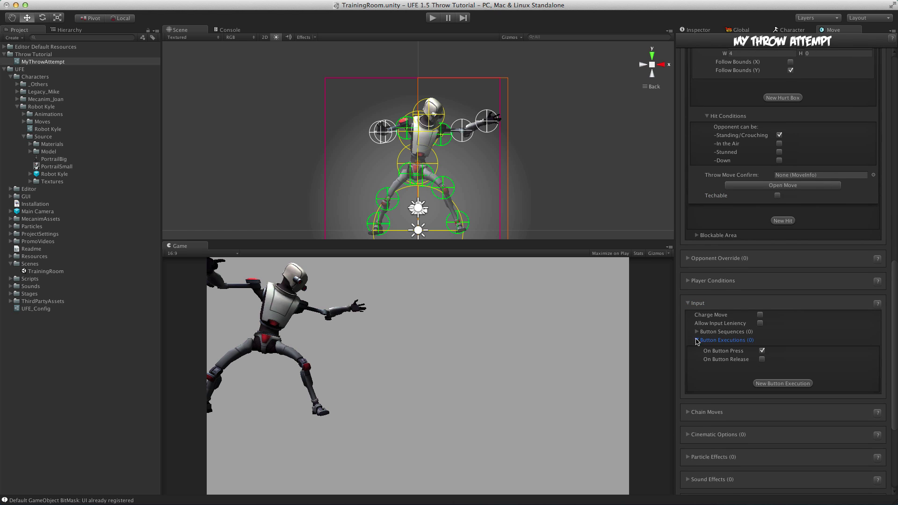
click(774, 383)
click(780, 403)
click(777, 375)
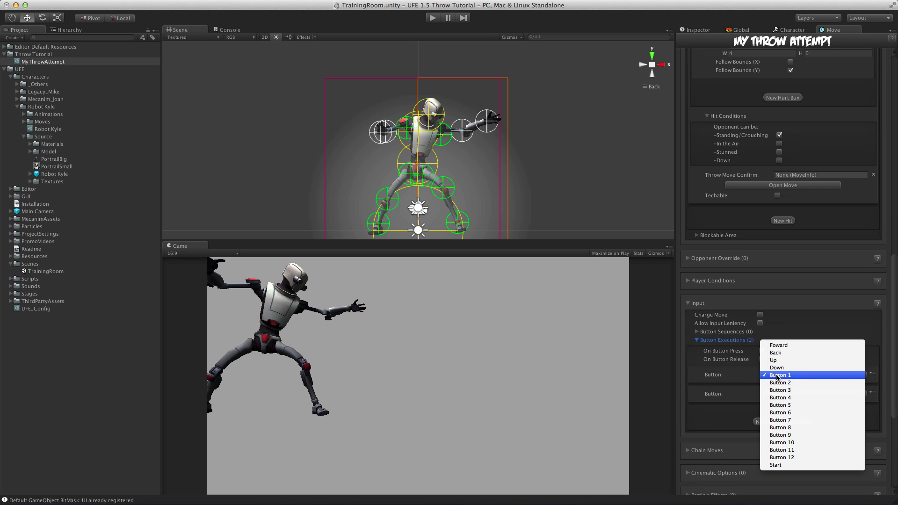
click(778, 344)
click(779, 394)
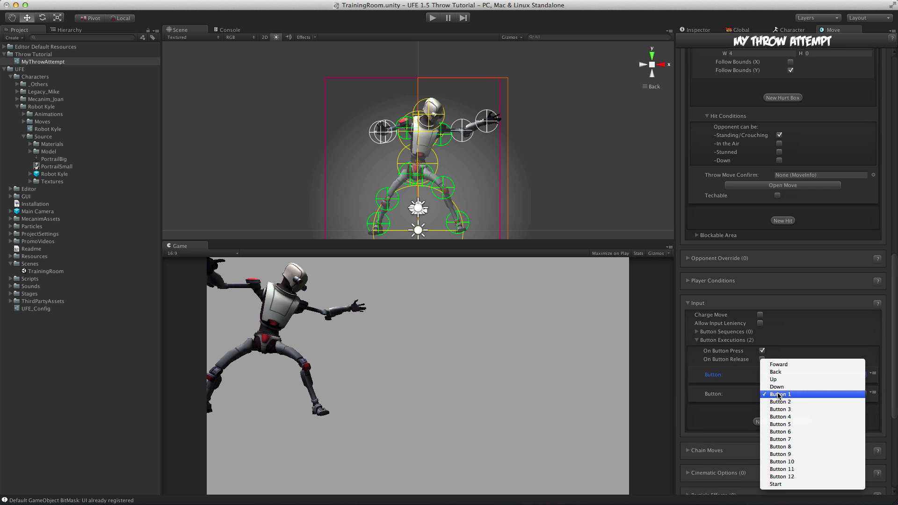
click(781, 410)
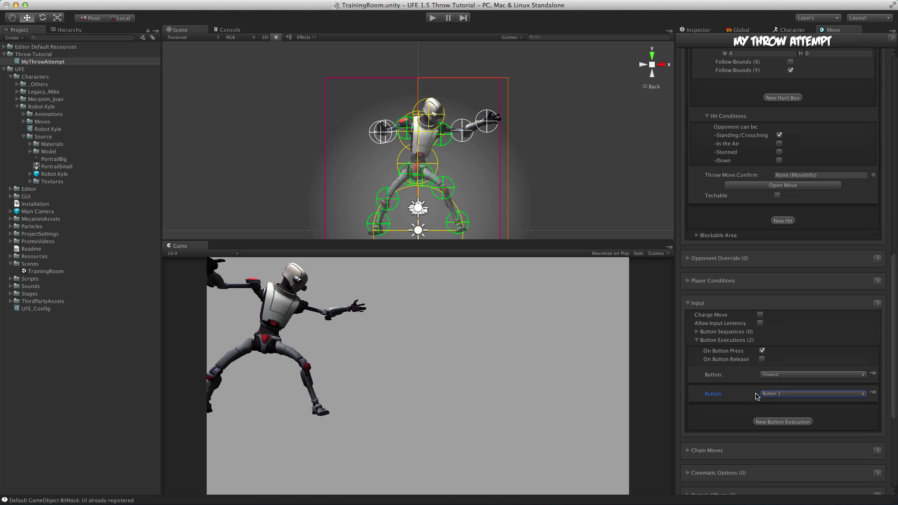
Close the move's animation preview.
scroll(742, 364, down, 5)
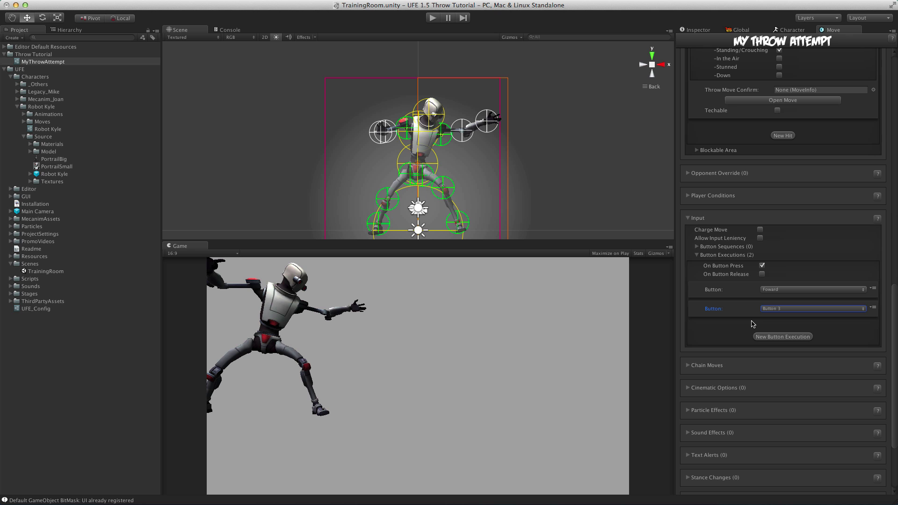
scroll(812, 145, up, 15)
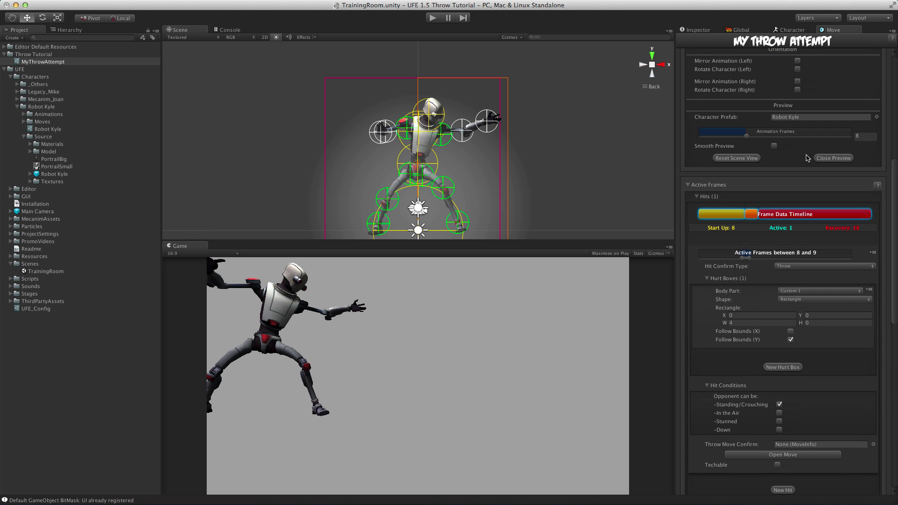
click(827, 159)
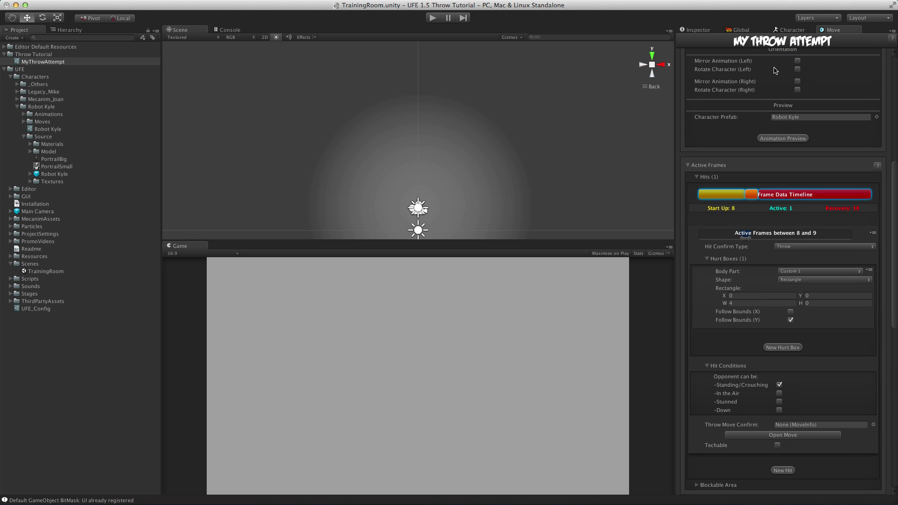
Add a new entry to Robot Kyle's move list and assign the MyThrowAttempt move file to it.
click(789, 30)
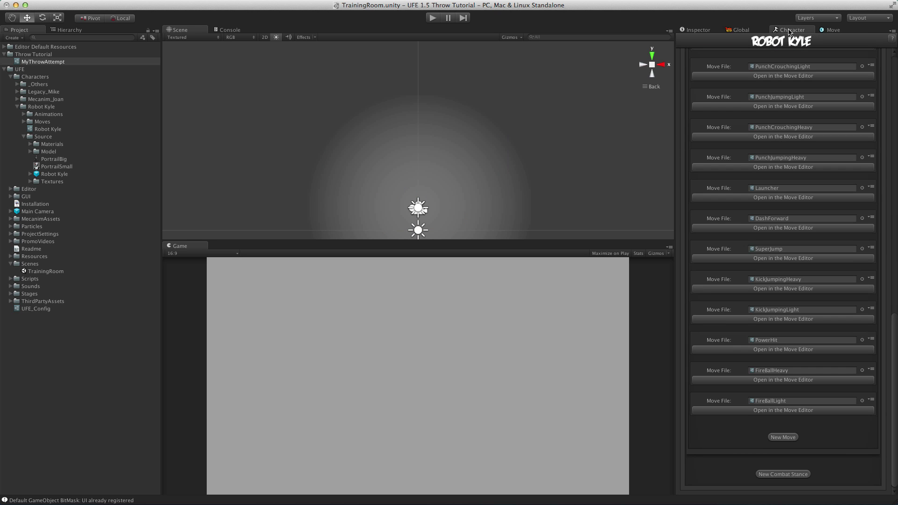
click(783, 437)
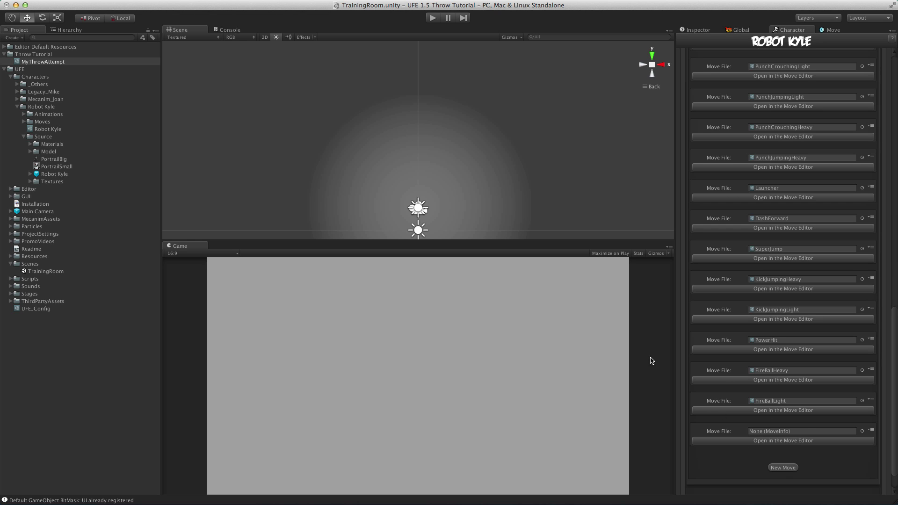
drag(55, 64, 791, 433)
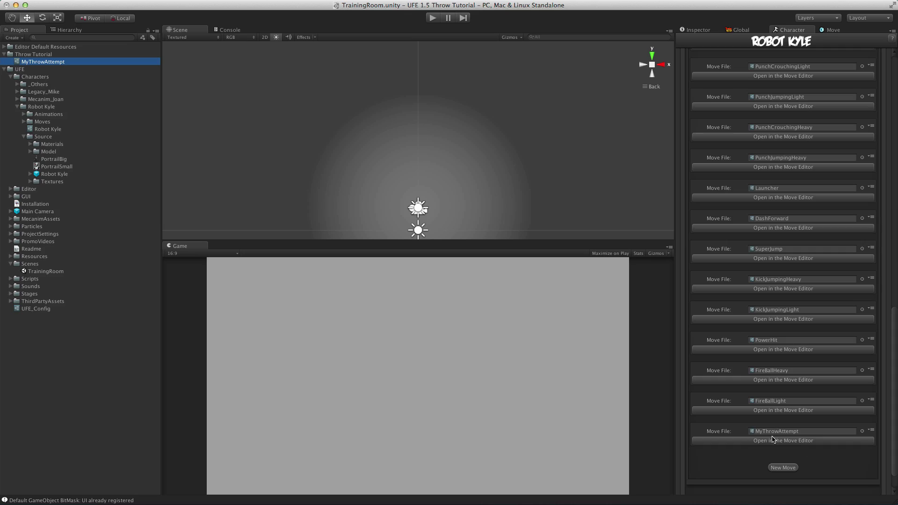
Play-test the throw attempt by running the training match, moving the two fighters together and performing the move.
click(433, 17)
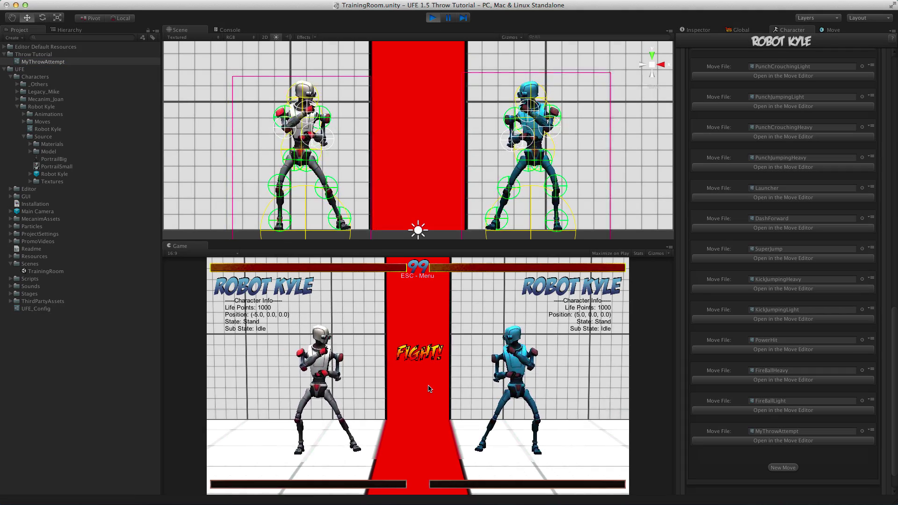
key(Left)
key(d)
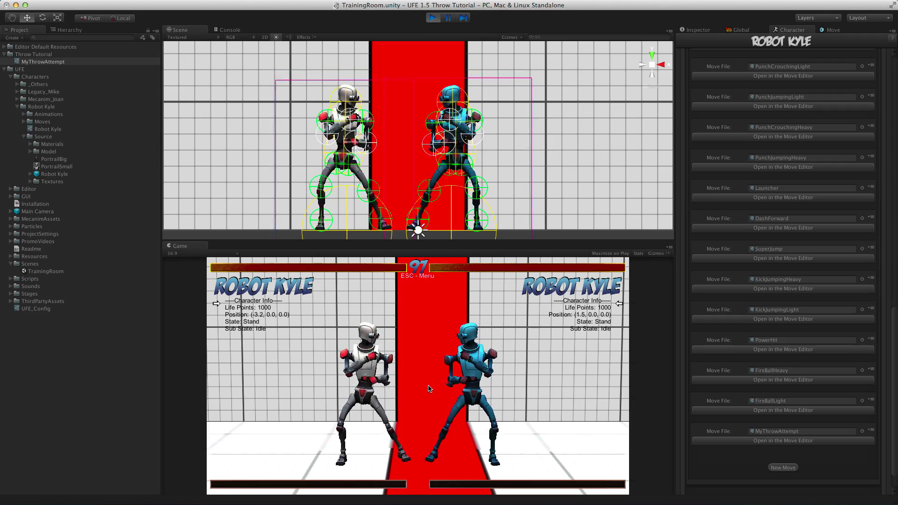
key(d)
key(u)
key(d)
key(u)
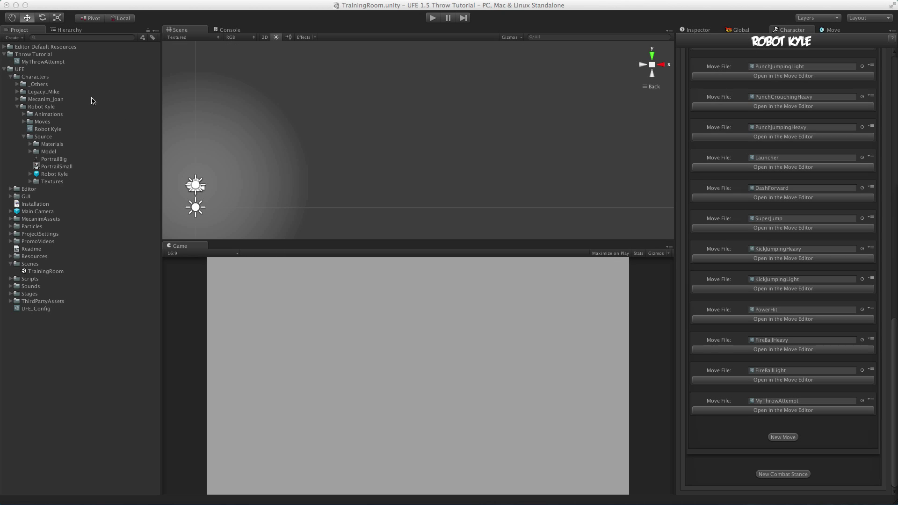
Create a new U.F.E. move file named MyThrowConfirm in the Throw Tutorial folder.
right_click(48, 55)
mouse_move(75, 59)
mouse_move(239, 267)
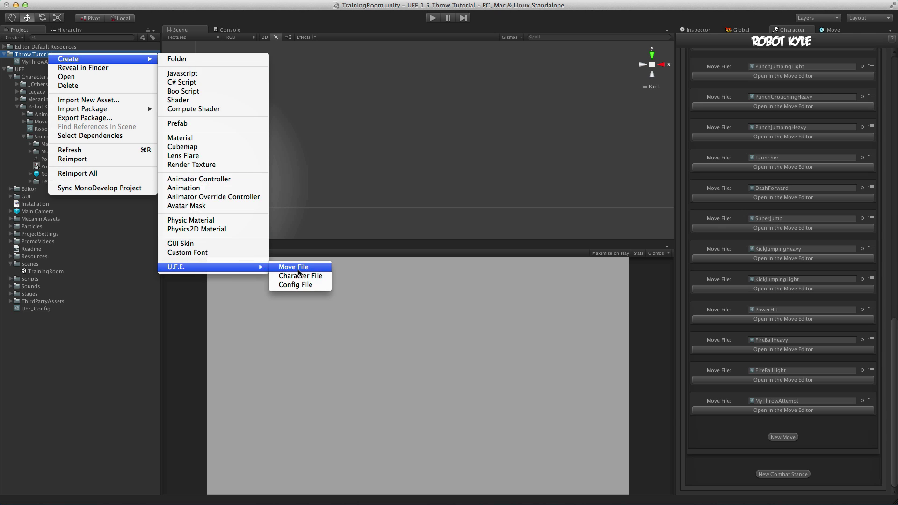
click(298, 271)
text(MyTh)
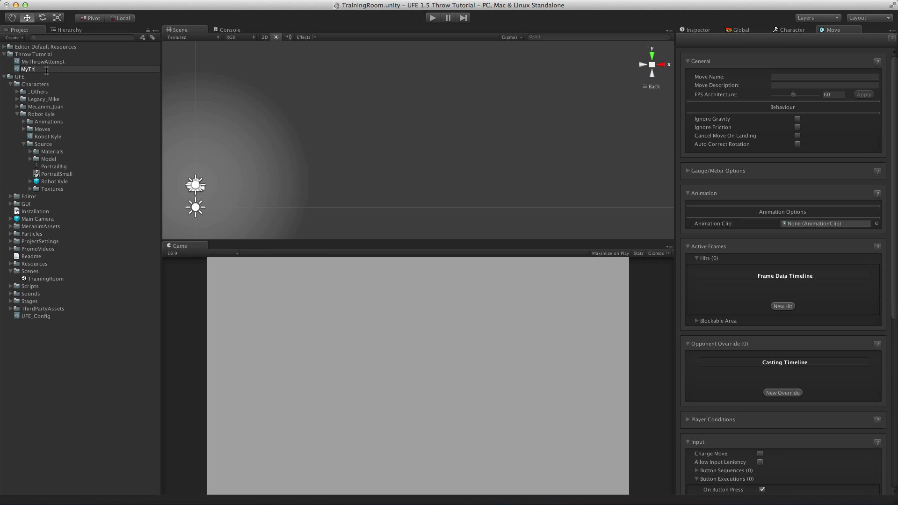
text(rowConfirm)
key(Return)
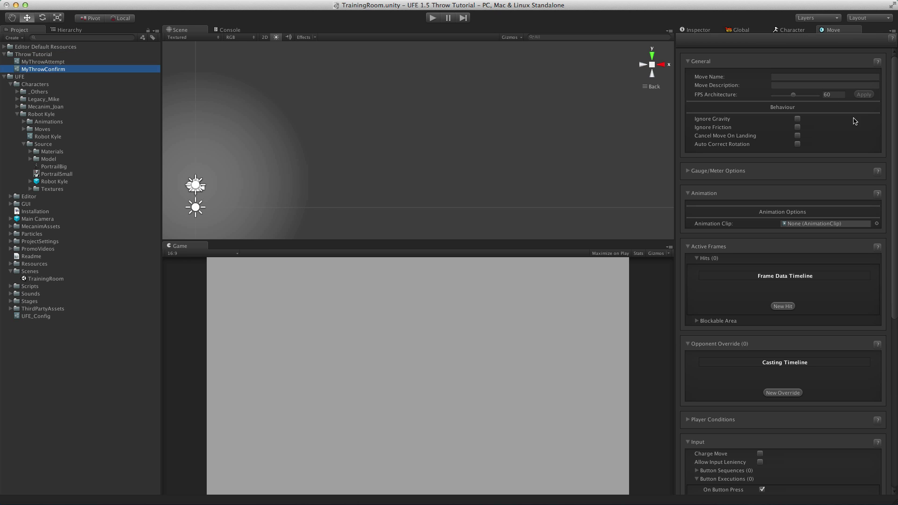
Set the new move's name to My Throw Confirm and its description to Throw Confirm.
click(816, 77)
text(My Throw Con)
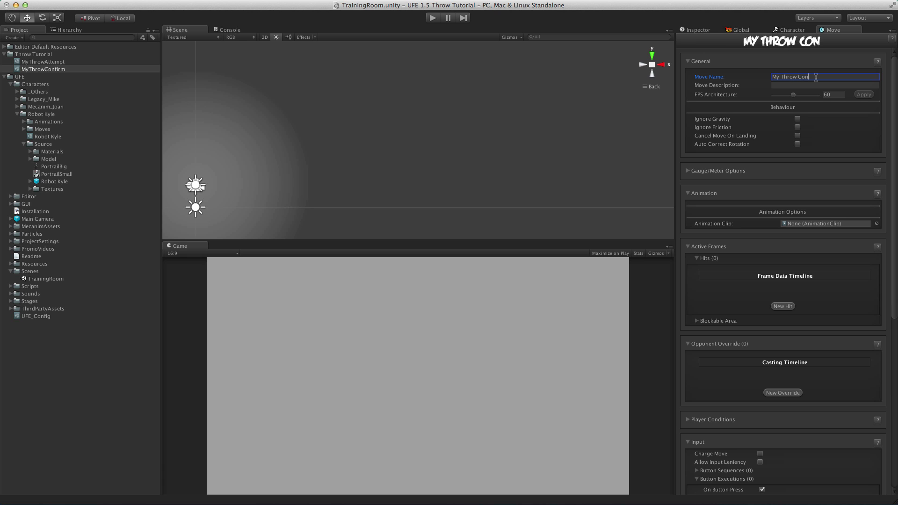
text(firm)
key(Tab)
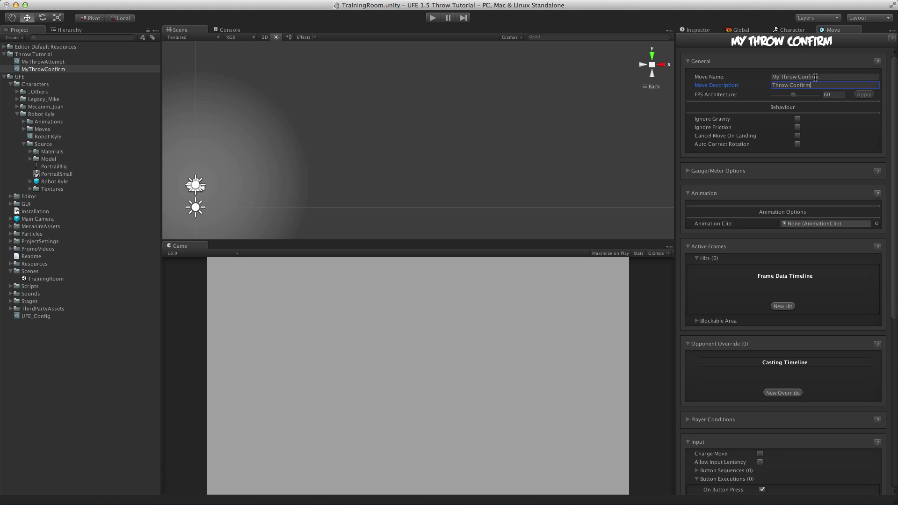
Assign the ThrowConfirm animation clip to the move and preview it with the Robot Kyle character prefab.
click(24, 123)
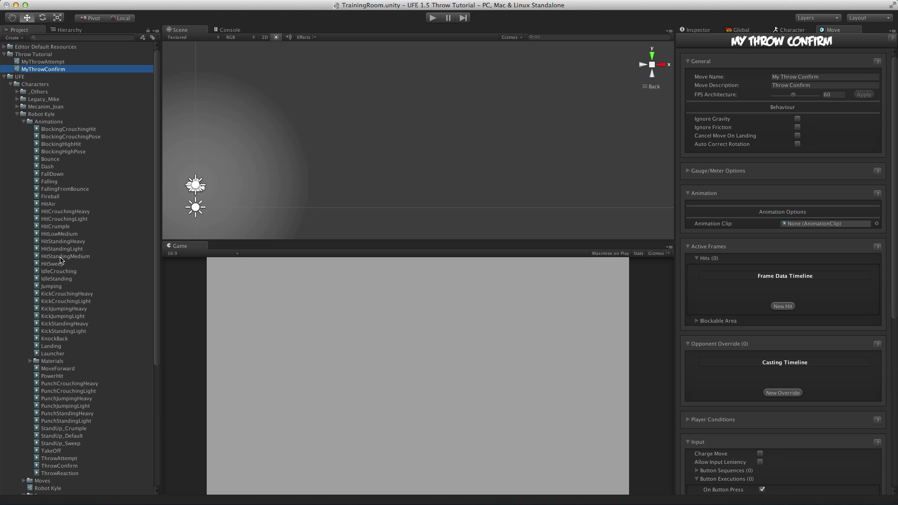
drag(73, 467, 801, 224)
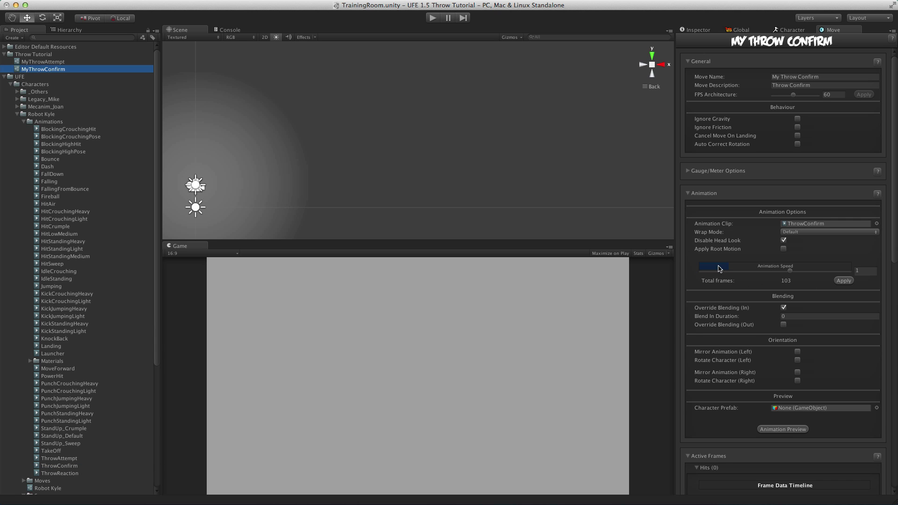
scroll(758, 259, down, 3)
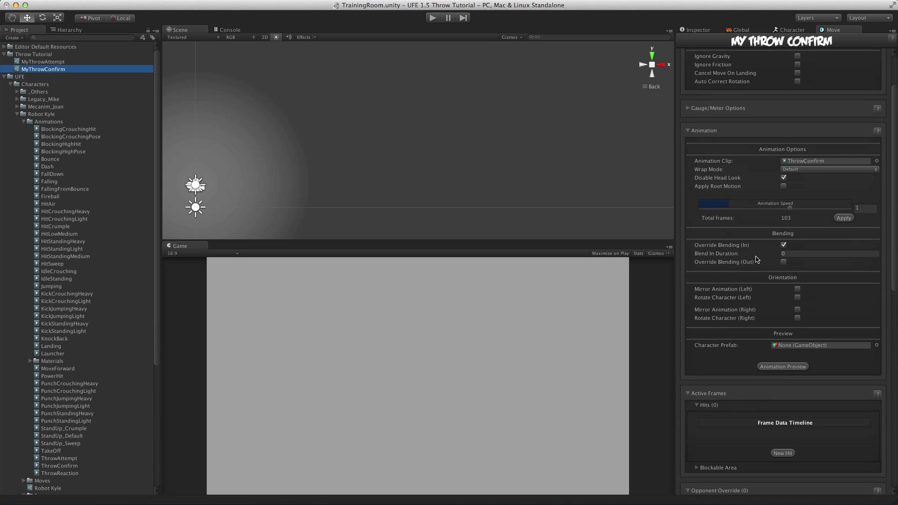
click(24, 122)
drag(55, 182, 796, 346)
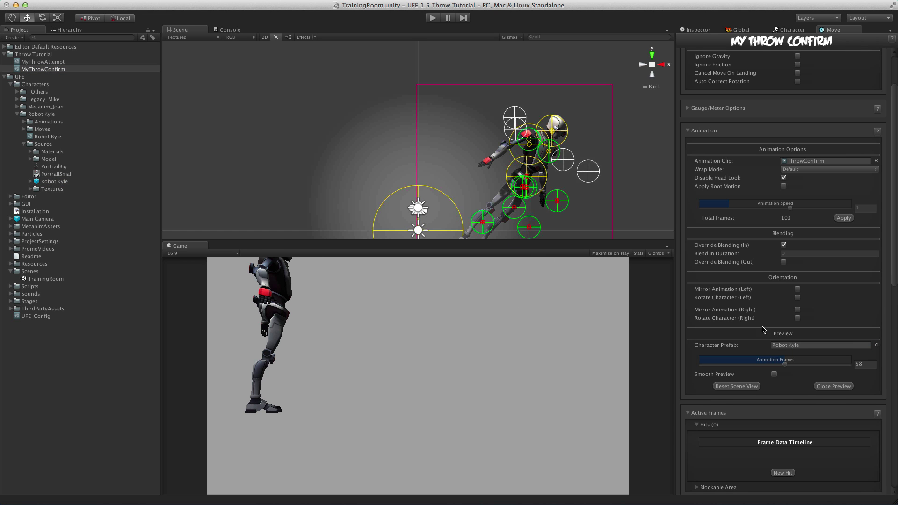
Enable Apply Root Motion for the animation and set its Root Motion Node to Custom 1.
click(784, 186)
click(794, 194)
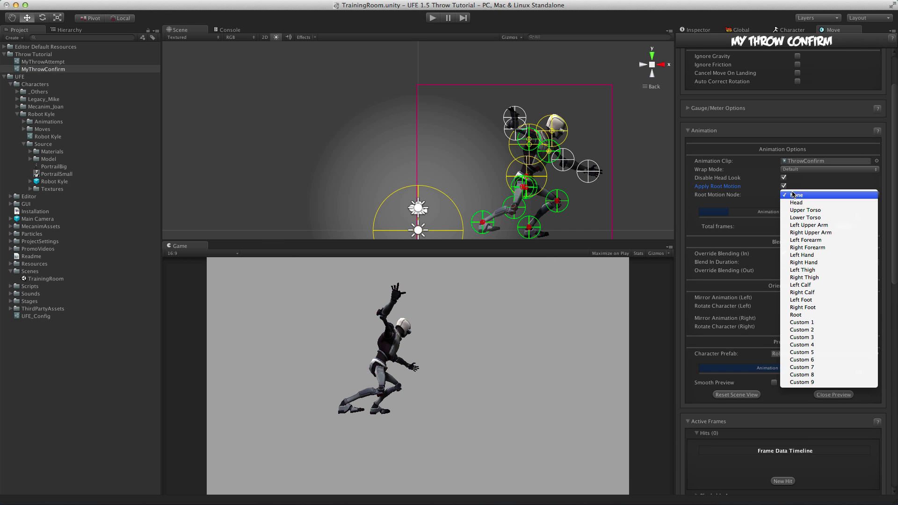
click(817, 323)
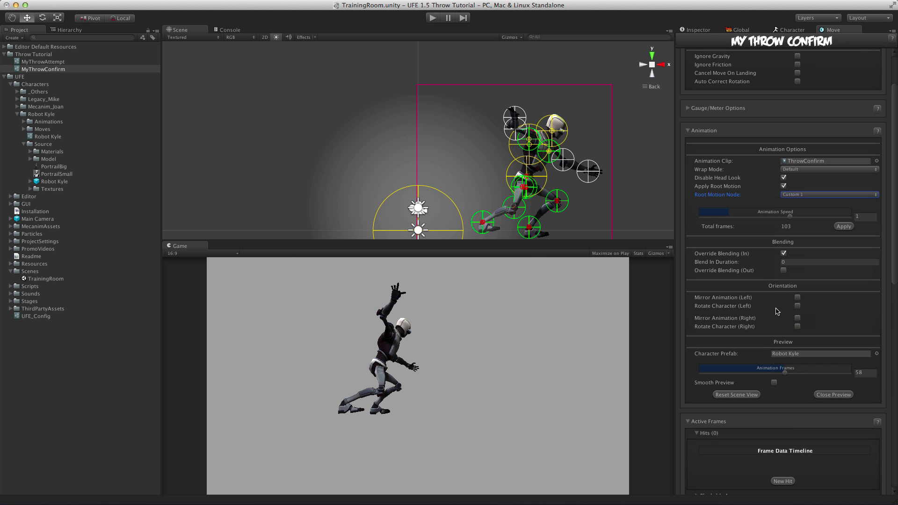
Scrub the animation preview to frame 18 and add a hit with active frames between 18 and 19.
drag(787, 373, 728, 372)
scroll(794, 358, down, 6)
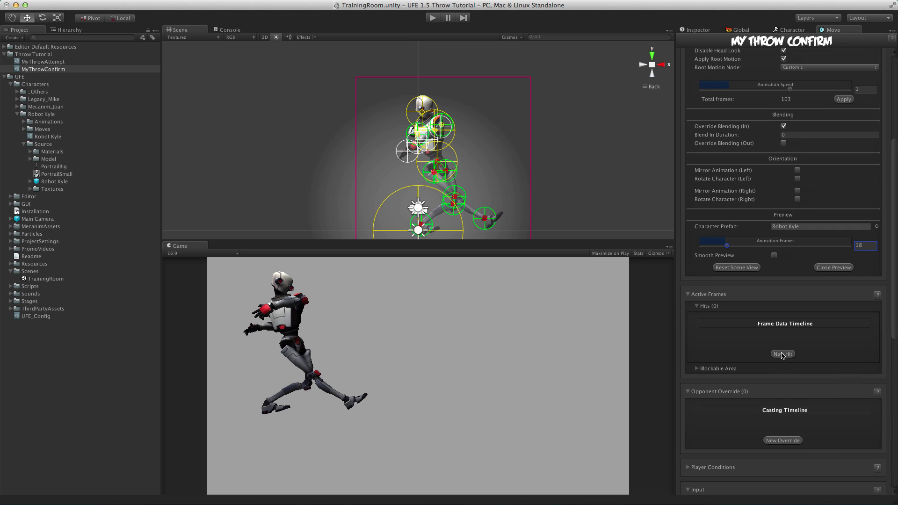
click(782, 301)
scroll(738, 271, down, 2)
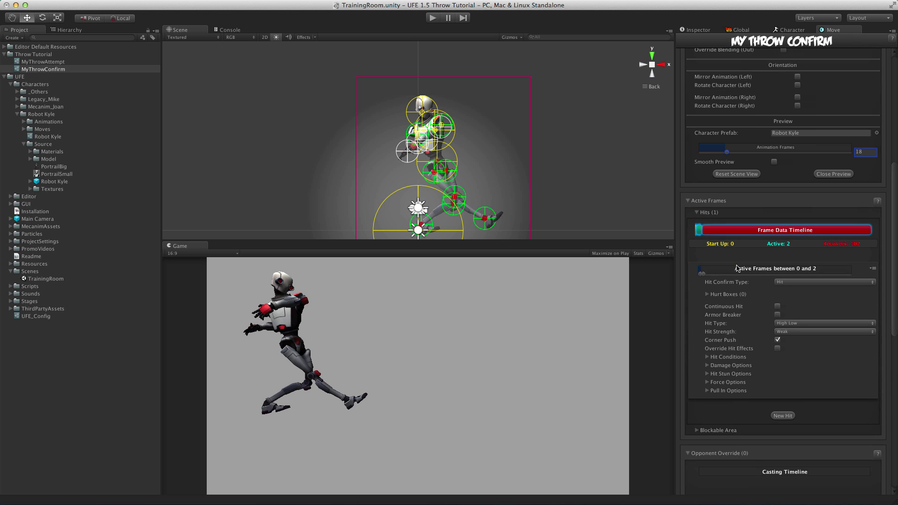
drag(703, 275, 728, 276)
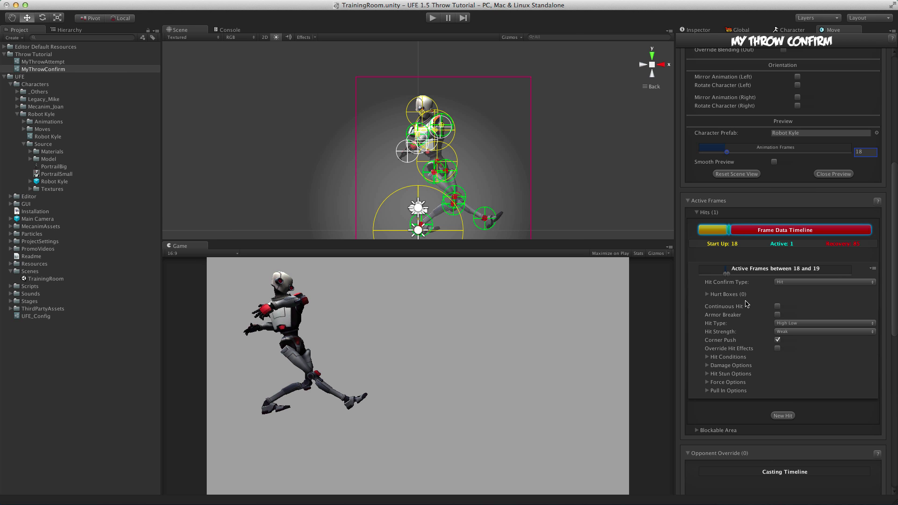
Add a hurt box to the hit, with Right Foot as its body part and Rectangle as its shape.
click(707, 295)
click(777, 307)
click(819, 307)
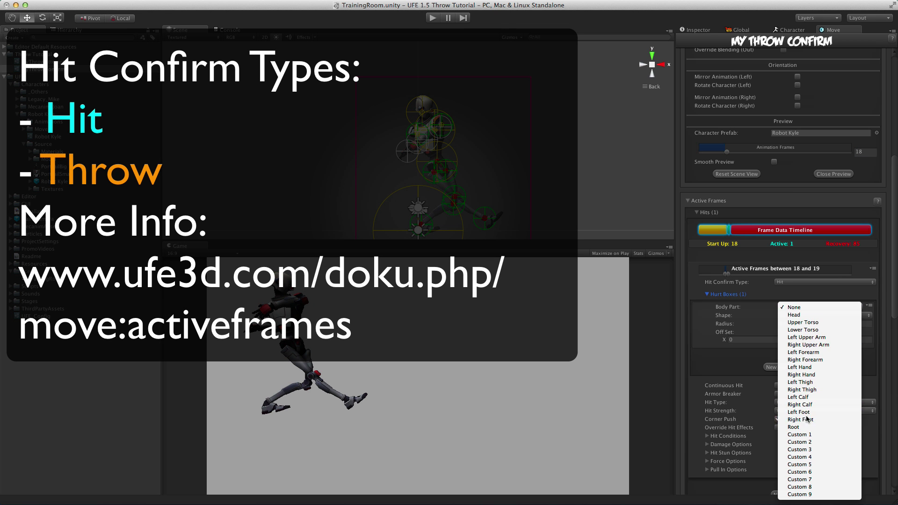
click(807, 419)
click(786, 316)
click(791, 323)
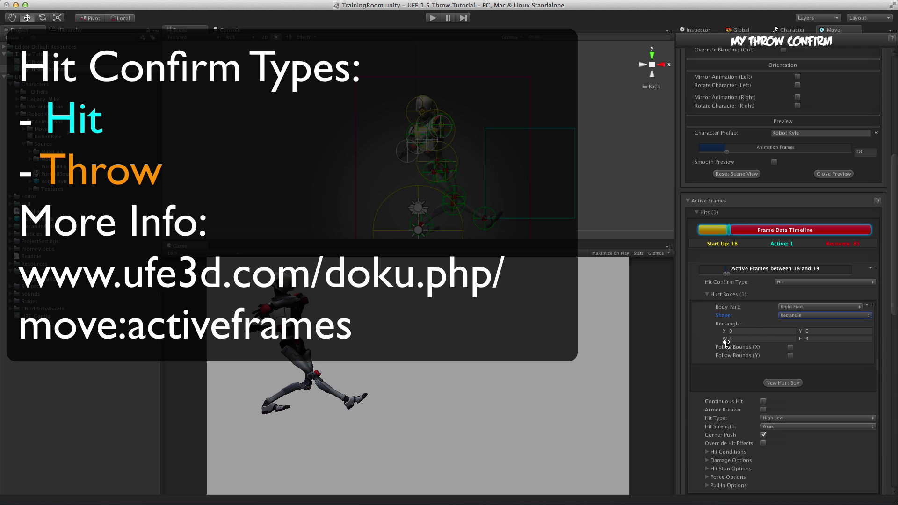
Adjust the hurt box rectangle to X -2.16, Y -0.62, W 6.01 and H 2.08 around the foot.
drag(725, 331, 690, 331)
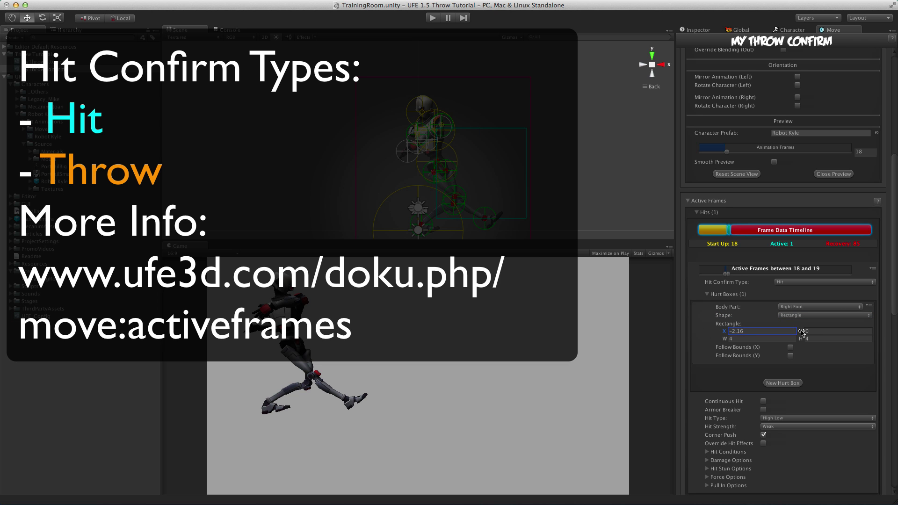
drag(802, 332, 792, 340)
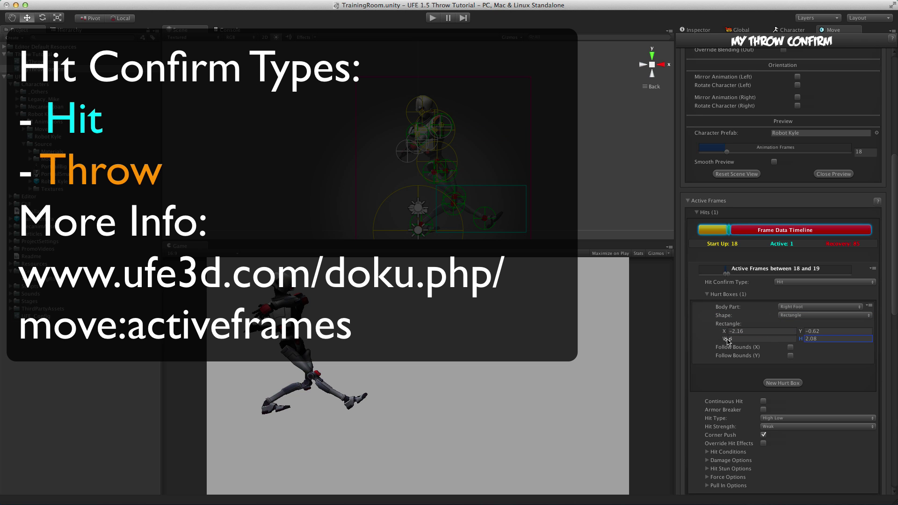
drag(728, 341, 747, 342)
Set the hit's strength to Medium and expand its Hit Conditions.
scroll(765, 318, down, 5)
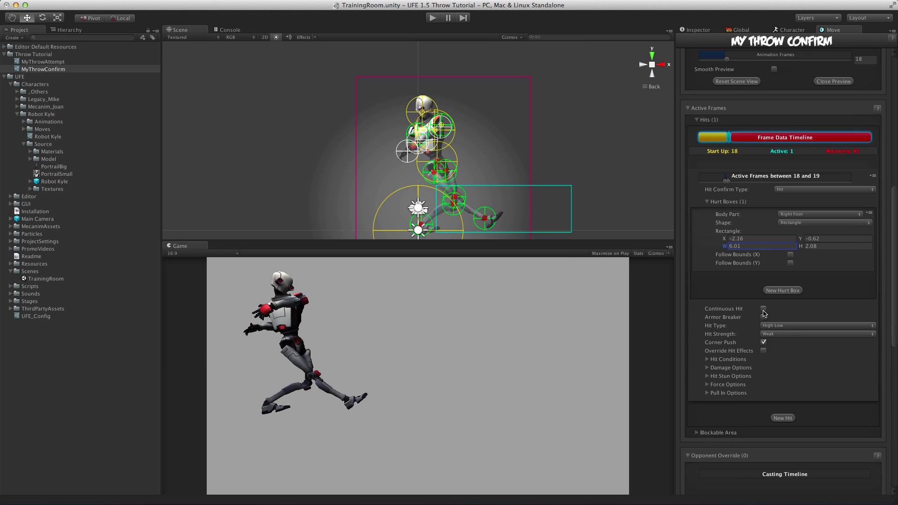
click(776, 333)
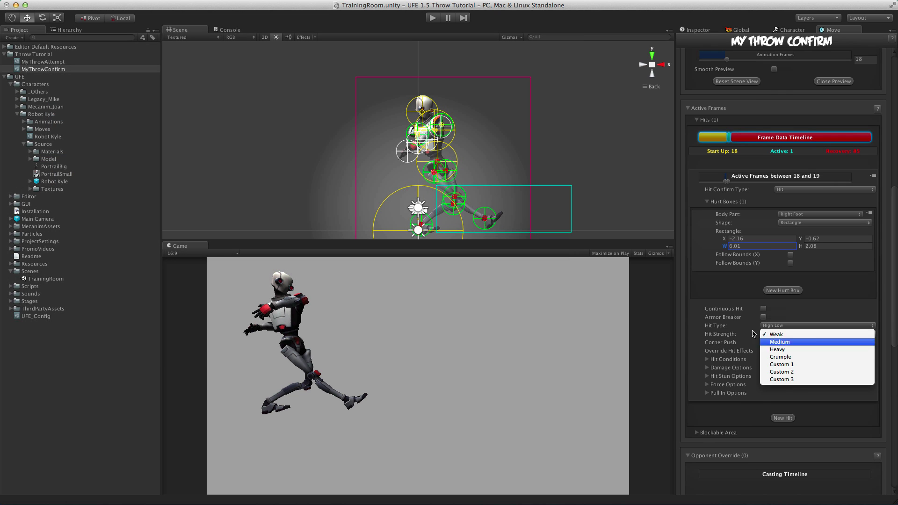
click(778, 342)
click(708, 359)
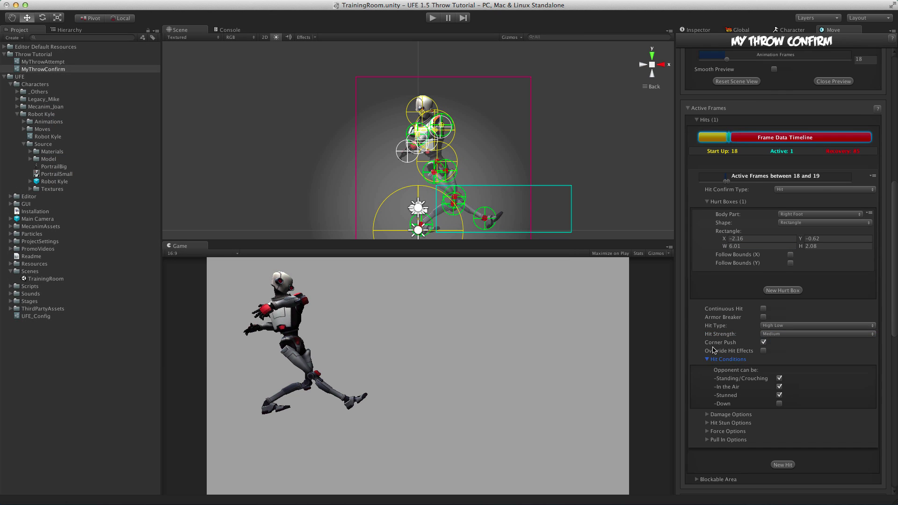
Set the hit's Damage Type to Points with Damage on Hit 50, and its Hit Stun on Hit to 70 frames.
scroll(729, 319, down, 6)
click(708, 285)
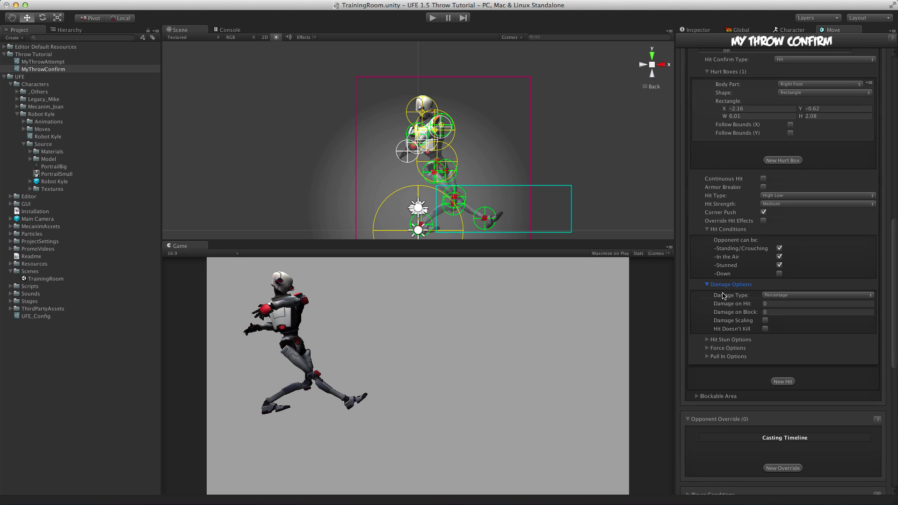
click(781, 300)
click(781, 302)
click(779, 304)
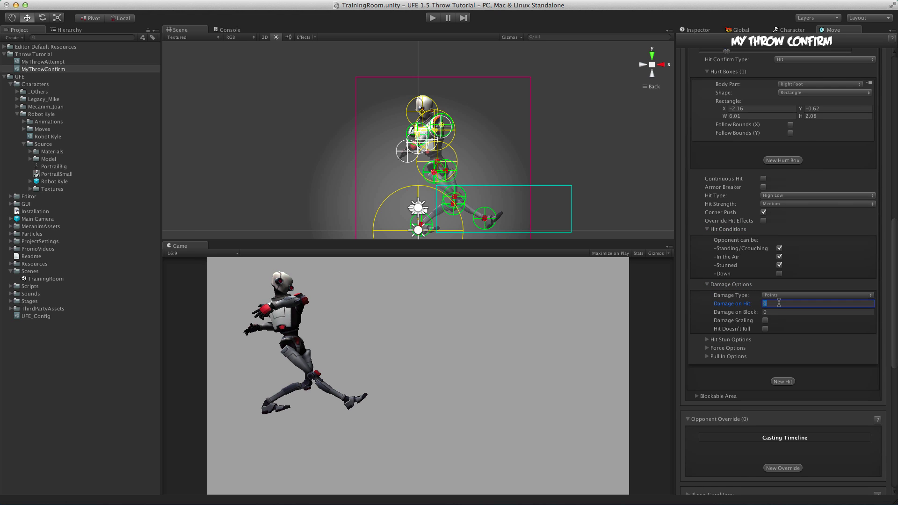
click(707, 339)
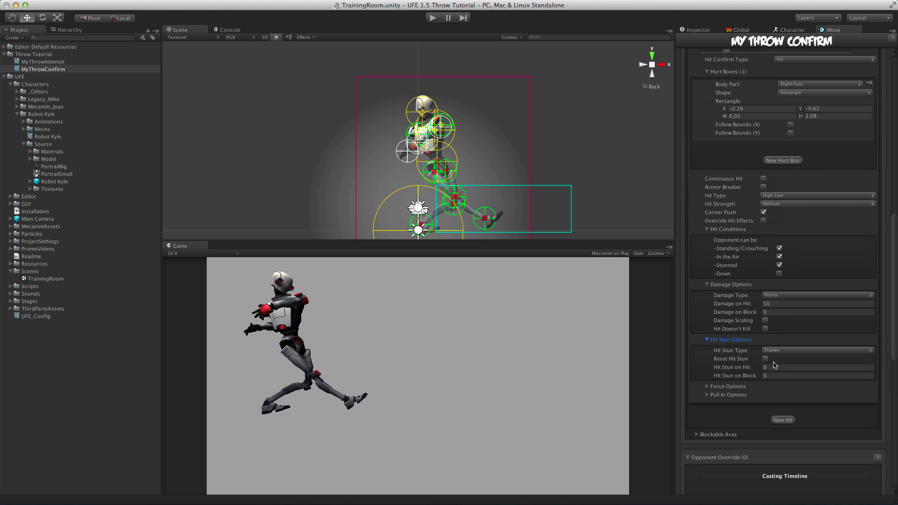
click(776, 368)
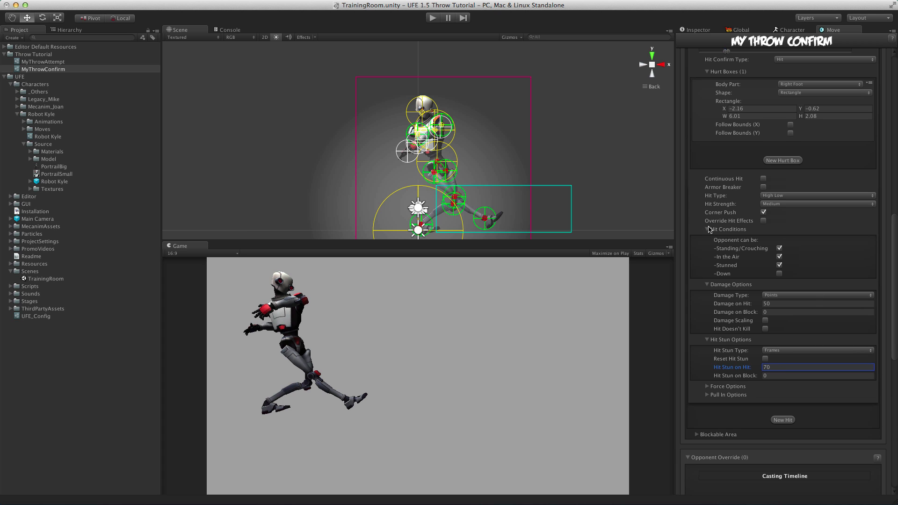
Scrub the preview to the next strike and duplicate the existing hit, setting the copy's active frames between 60 and 61.
scroll(708, 232, up, 3)
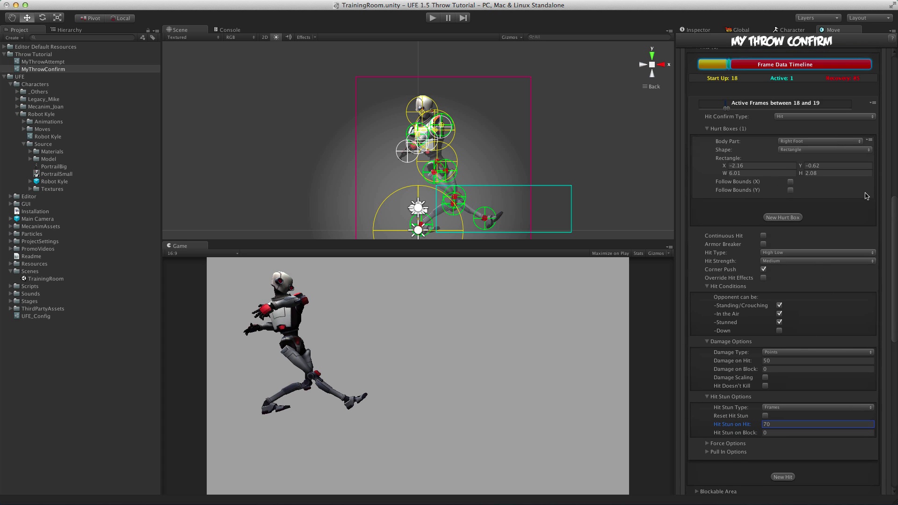
scroll(768, 196, up, 5)
drag(726, 91, 794, 91)
middle_drag(604, 132, 416, 111)
drag(794, 91, 790, 91)
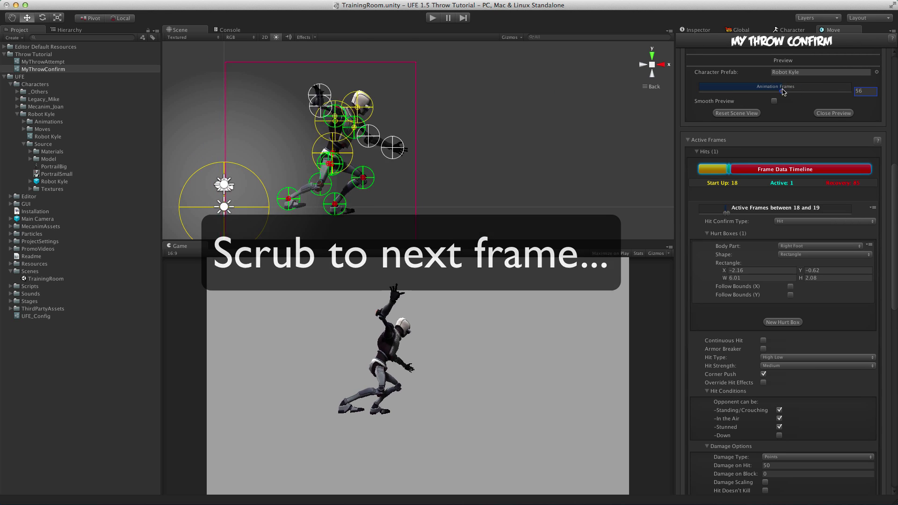
click(873, 208)
click(857, 272)
scroll(735, 232, down, 10)
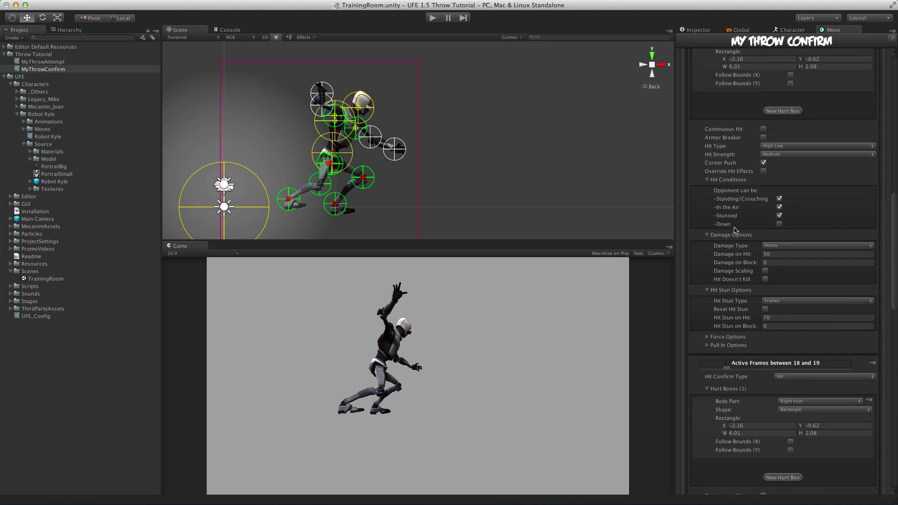
drag(728, 233, 791, 232)
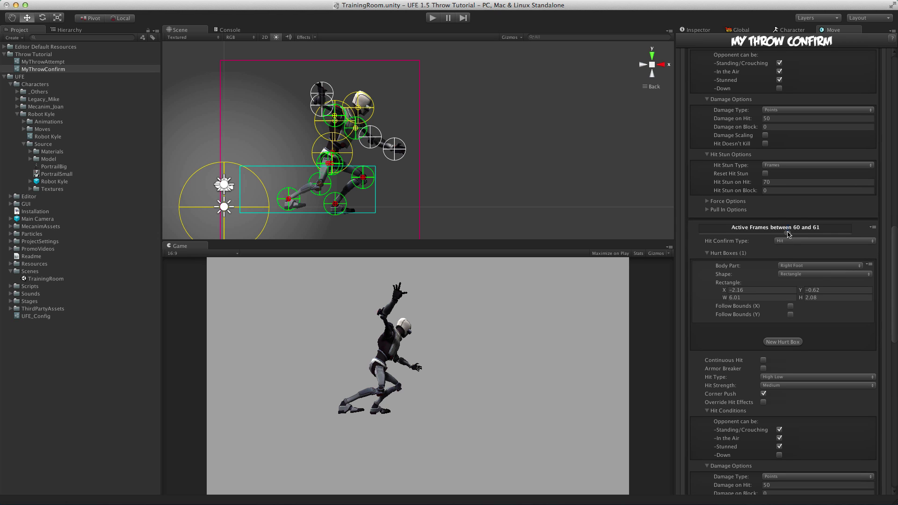
Attach the second hit's hurt box to Custom 1 and move its rectangle to X 5.48, Y -2.66.
click(797, 267)
click(798, 266)
click(798, 267)
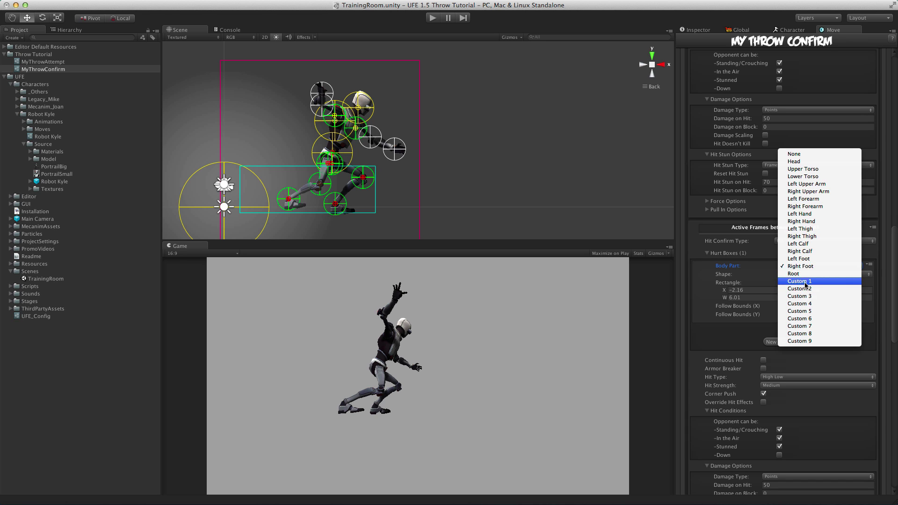
click(802, 281)
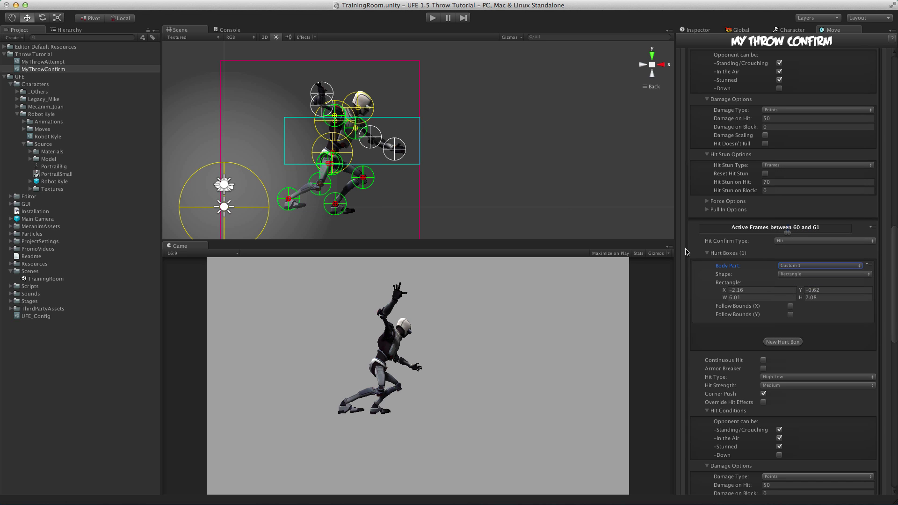
mouse_move(725, 292)
mouse_down()
mouse_move(815, 292)
mouse_move(712, 292)
mouse_up()
drag(801, 293, 806, 294)
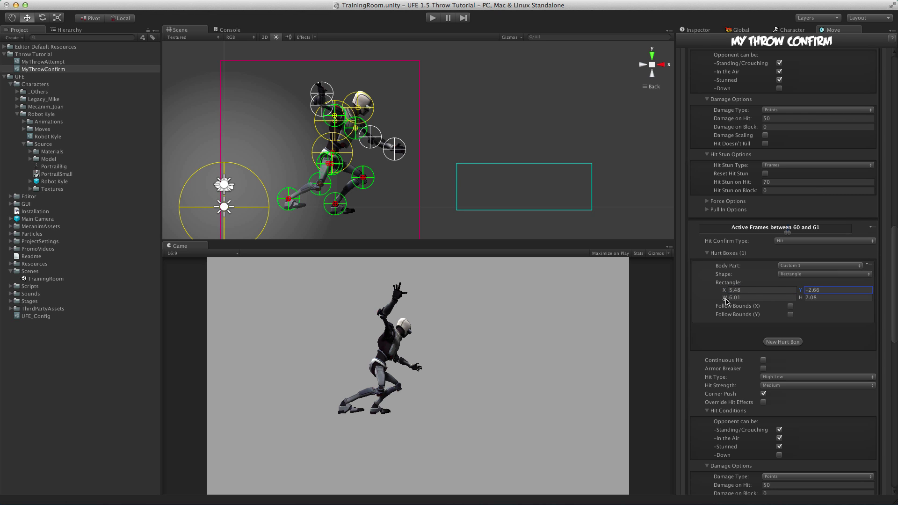
Widen the second hit's hurt box to W 9.59 and set that hit's strength to Heavy.
drag(726, 299, 762, 301)
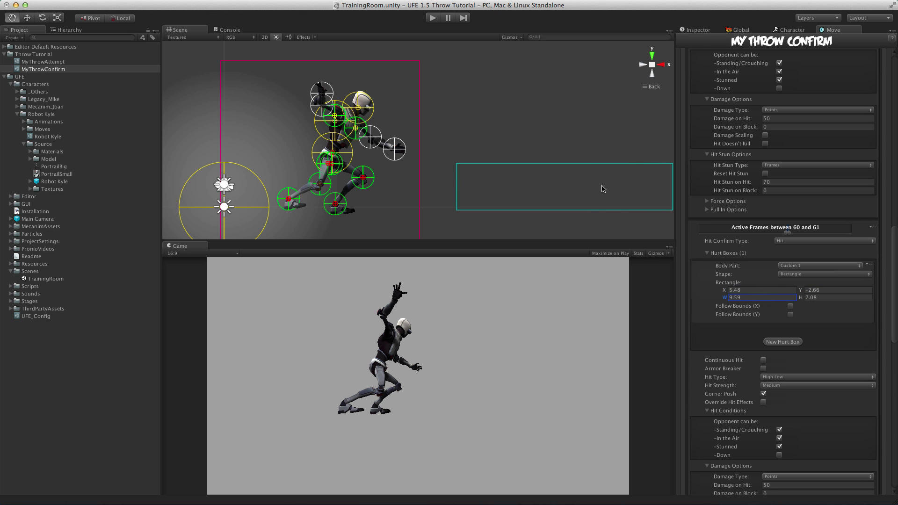
middle_drag(603, 189, 558, 191)
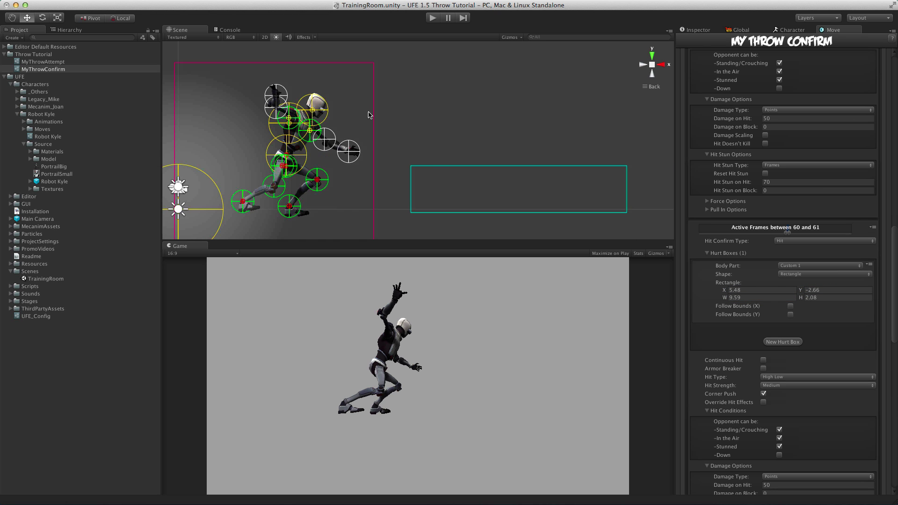
click(708, 253)
scroll(721, 280, down, 3)
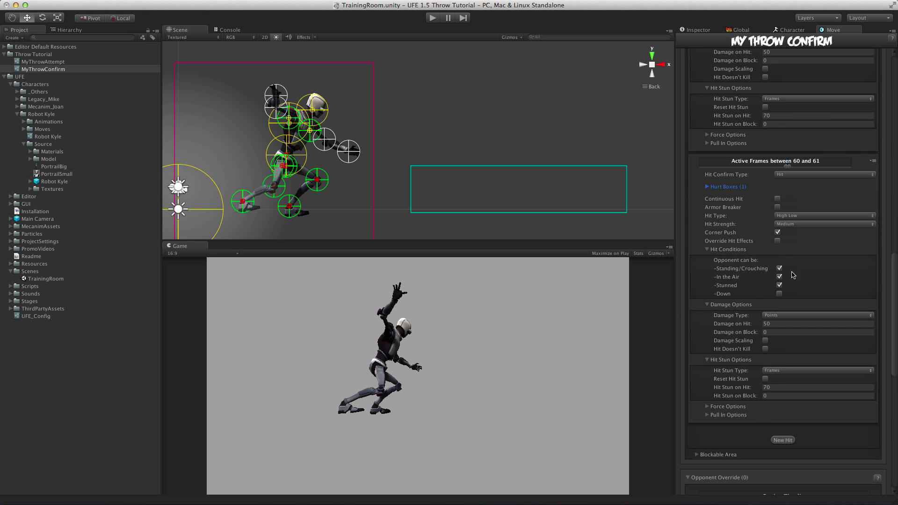
click(796, 224)
click(796, 233)
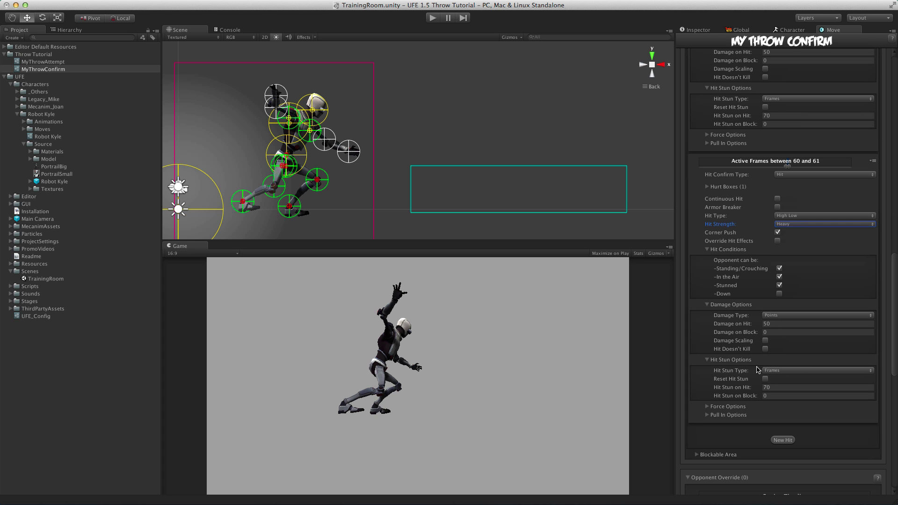
Add an opponent override to the throw confirm move, with position 0, 0, 0 and a move speed of 100.
scroll(747, 382, up, 5)
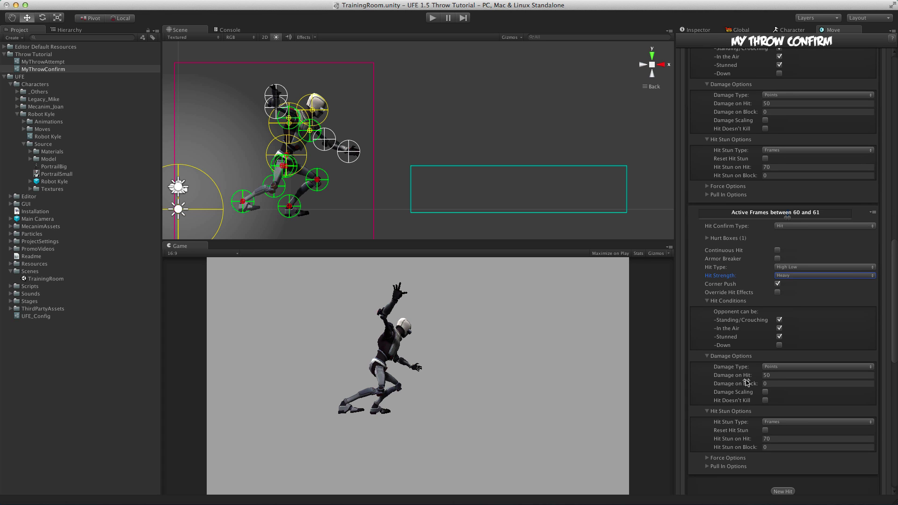
scroll(747, 382, up, 7)
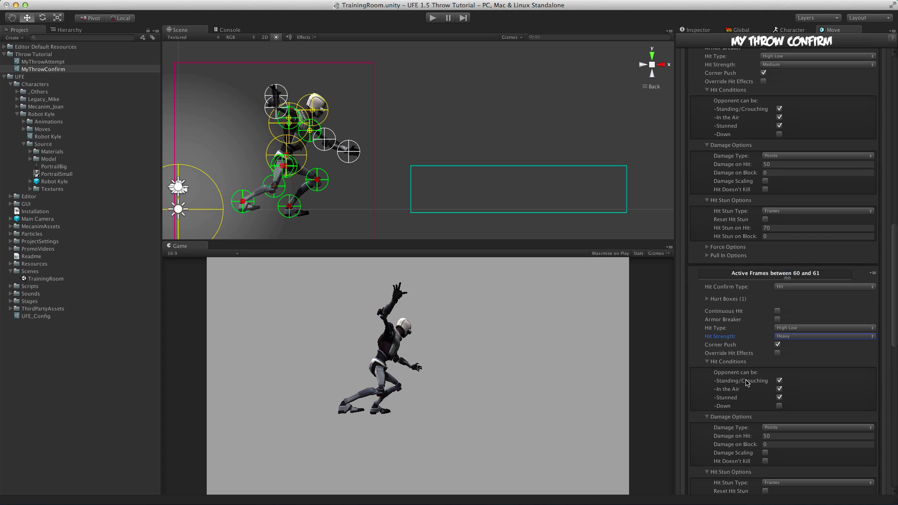
scroll(747, 382, down, 19)
scroll(748, 383, down, 18)
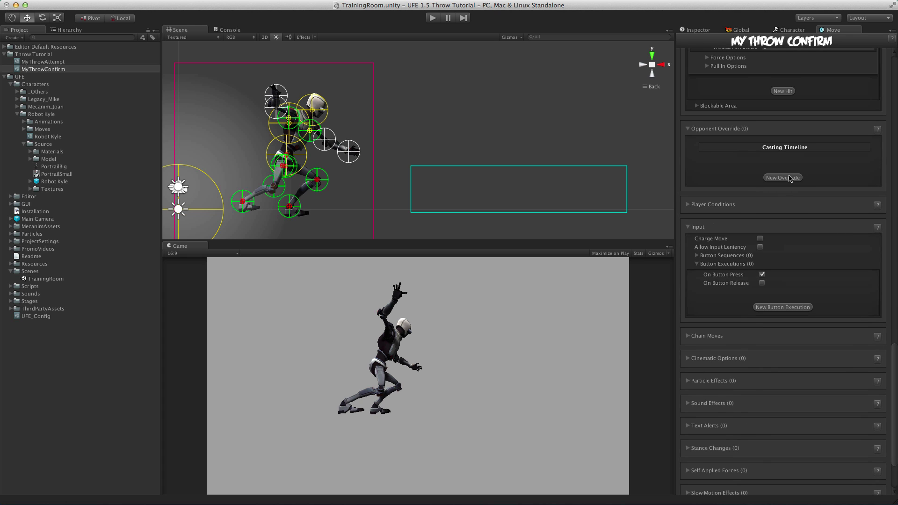
click(790, 178)
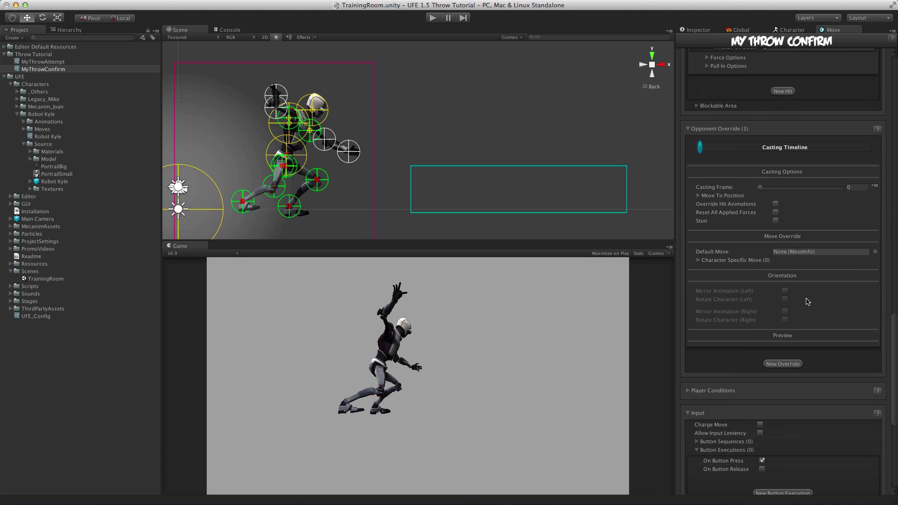
click(759, 188)
click(699, 196)
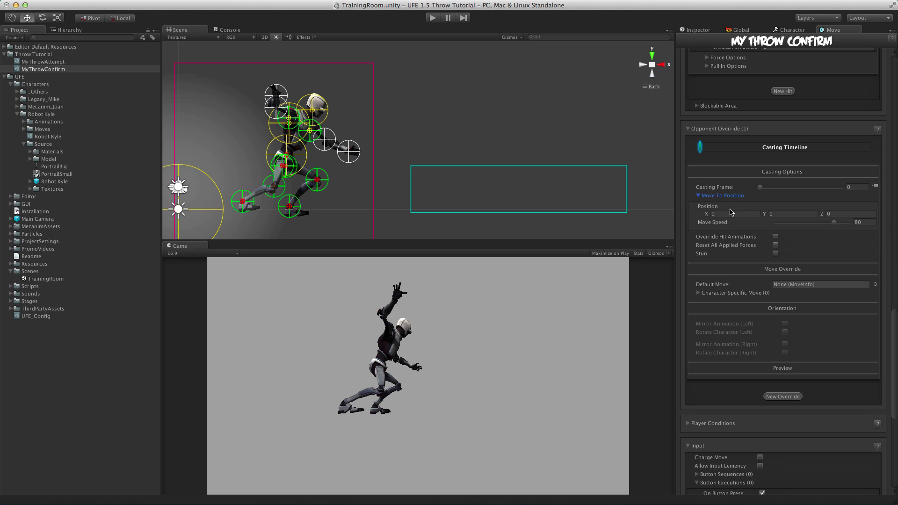
click(730, 212)
drag(841, 223, 869, 226)
Enable Override Hit Animations, Reset All Applied Forces and a 180-frame Stun on the override, with Default Clip as its stand up animation.
click(776, 237)
click(776, 245)
click(776, 254)
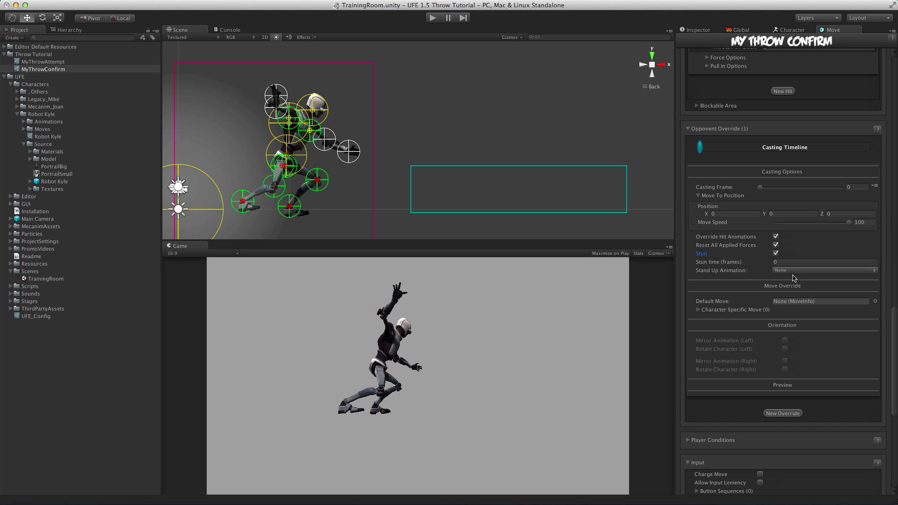
click(790, 261)
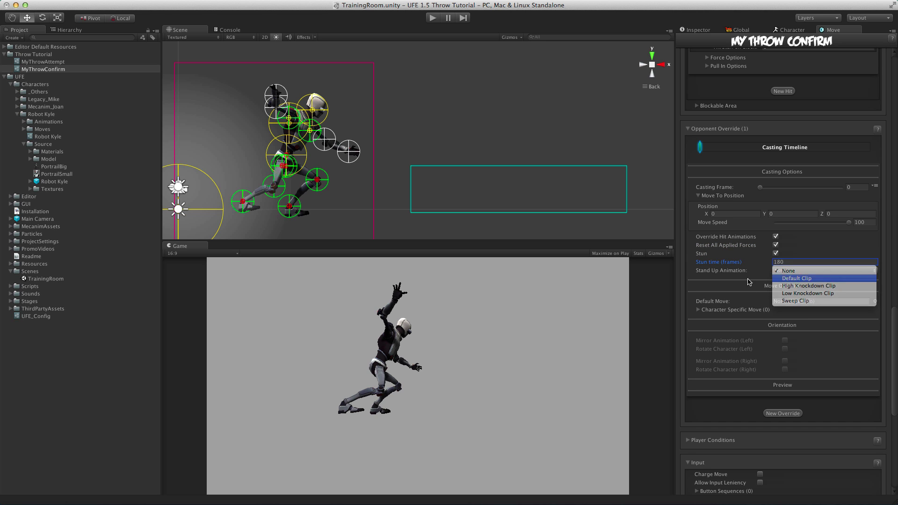
click(796, 279)
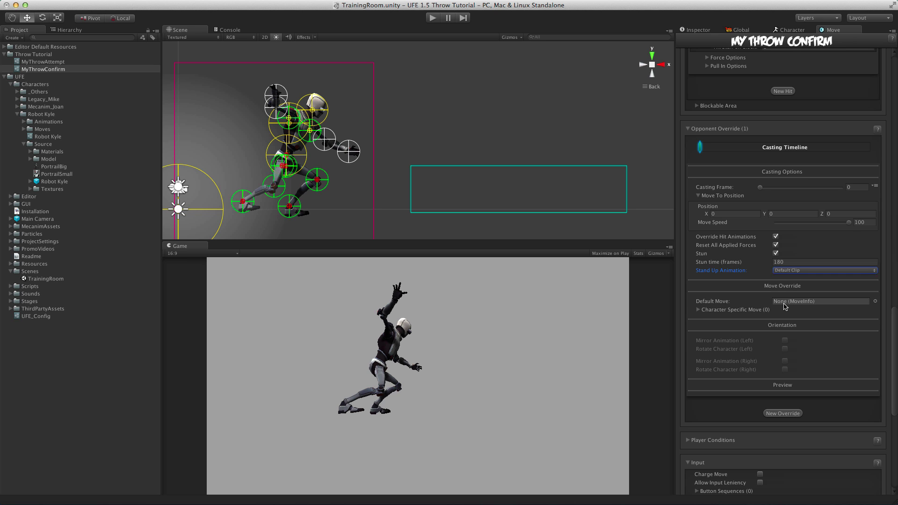
Add a new move entry to Robot Kyle's move list and assign MyThrowConfirm to it.
scroll(767, 258, down, 20)
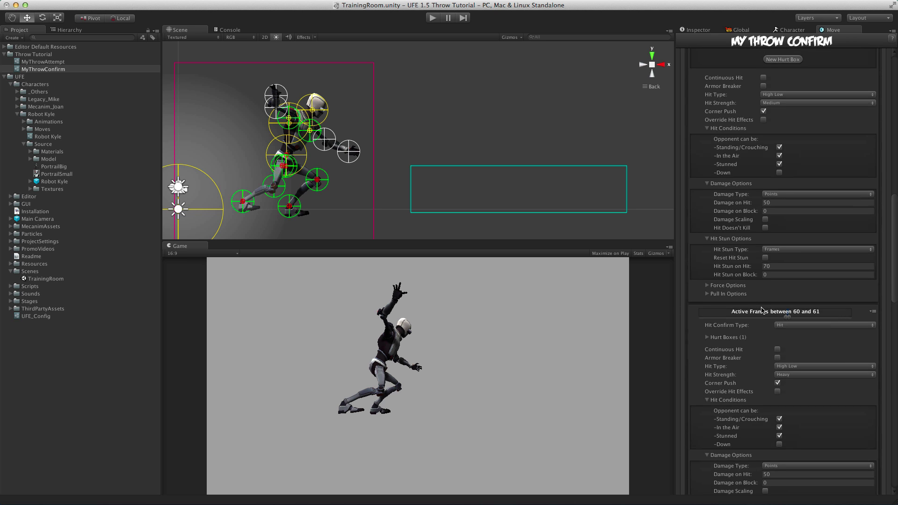
click(833, 174)
click(797, 31)
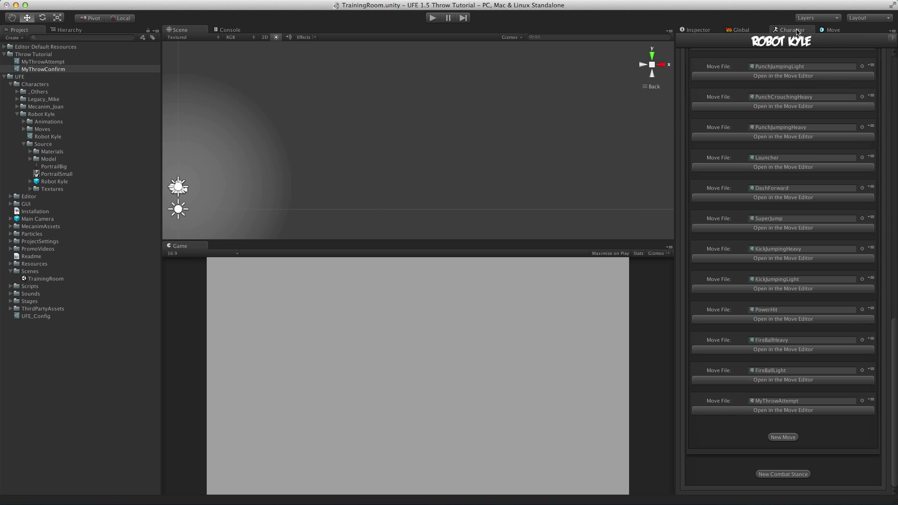
click(788, 439)
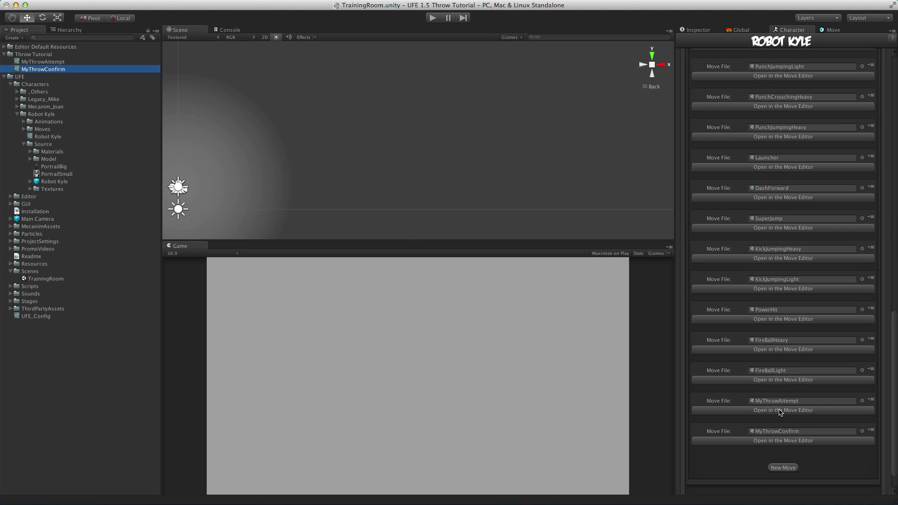
Assign MyThrowConfirm as the Throw Move Confirm of MyThrowAttempt's throw hit, and open the linked move.
click(781, 410)
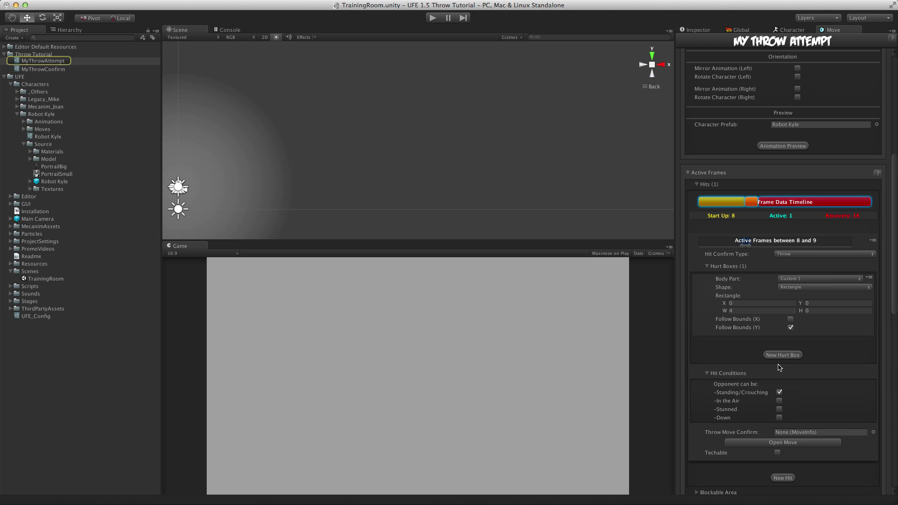
scroll(789, 345, down, 4)
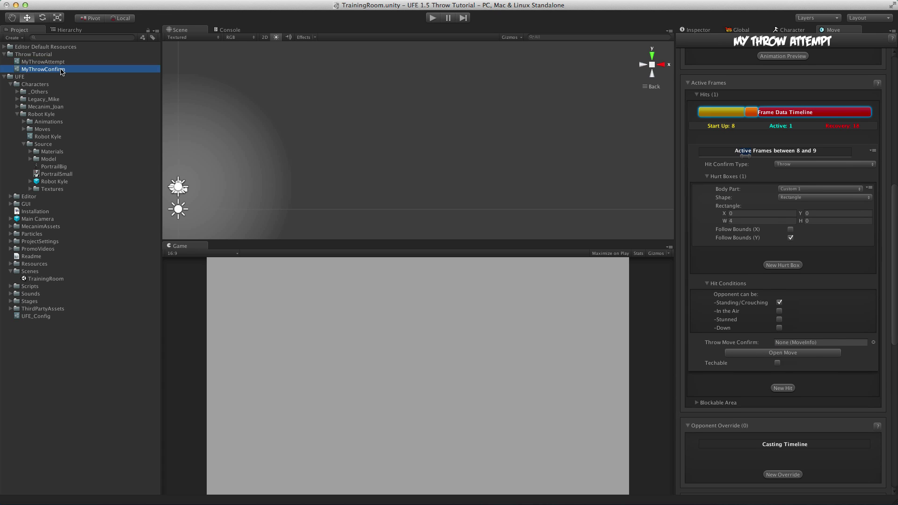
drag(61, 71, 691, 349)
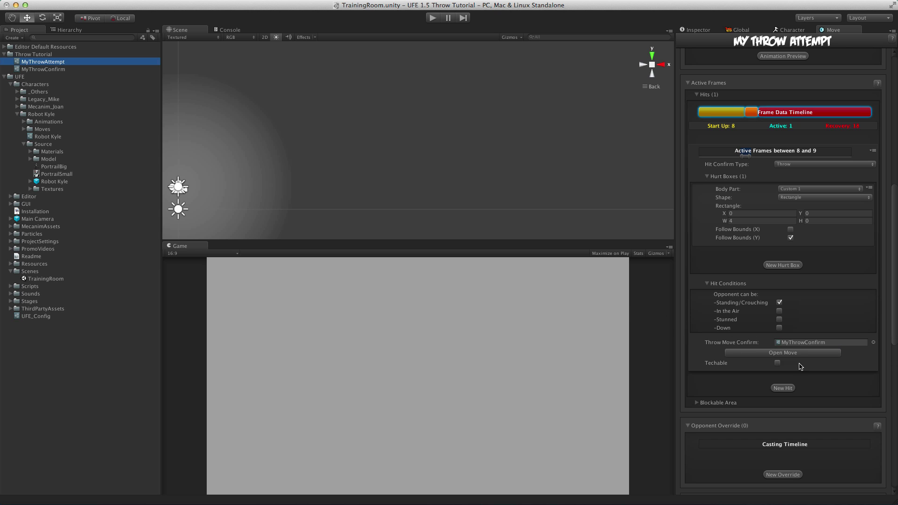
click(781, 354)
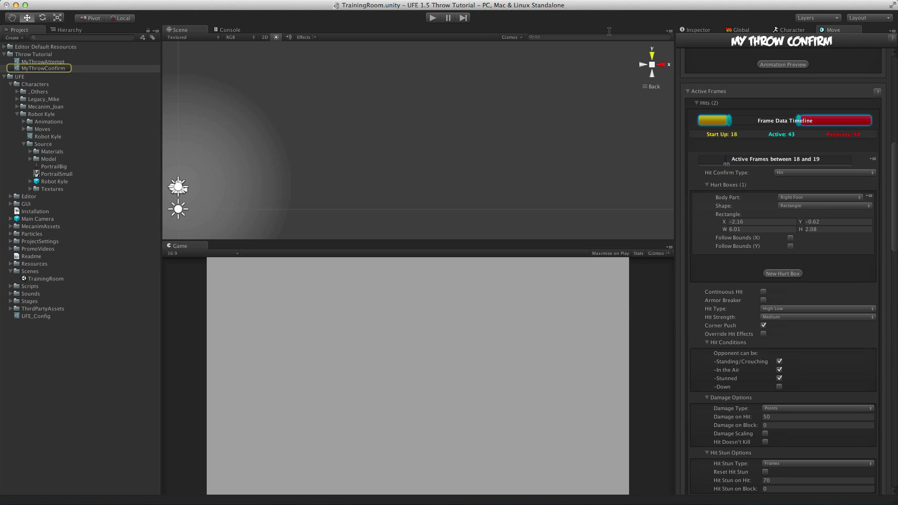
Run the training match, walk the two robots together, perform the throw to test it, and stop the game.
click(434, 18)
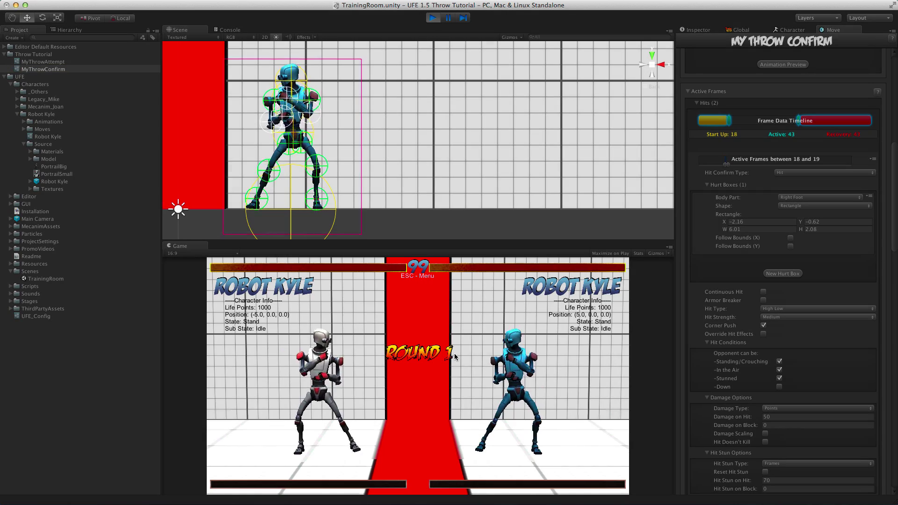
key(d)
key(Left)
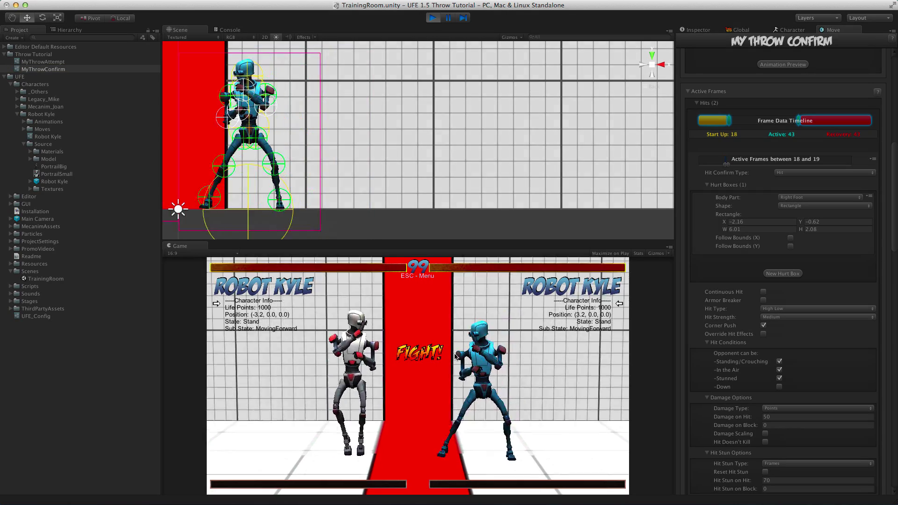
key(d)
key(u)
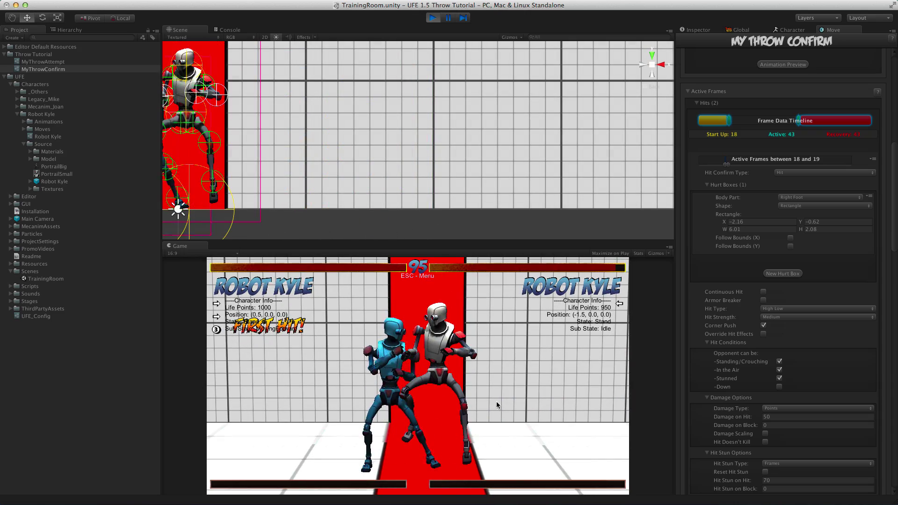
key(d)
key(a)
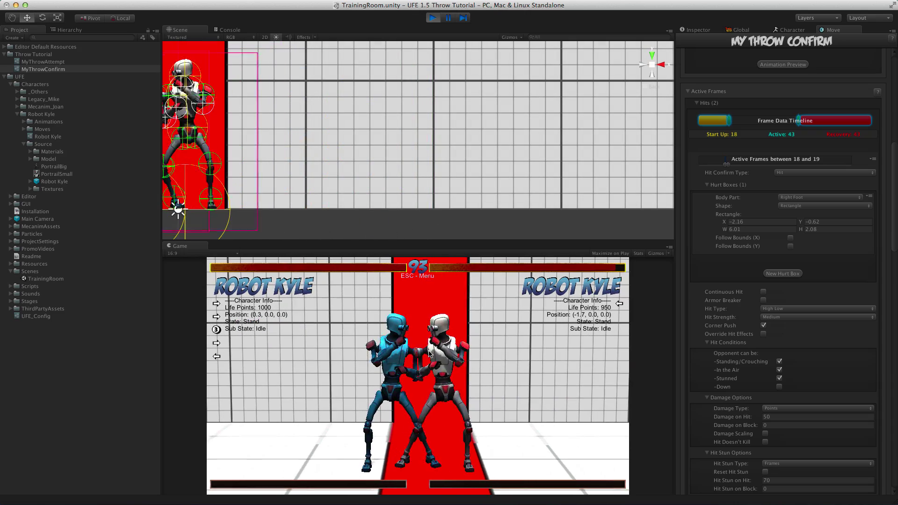
click(434, 19)
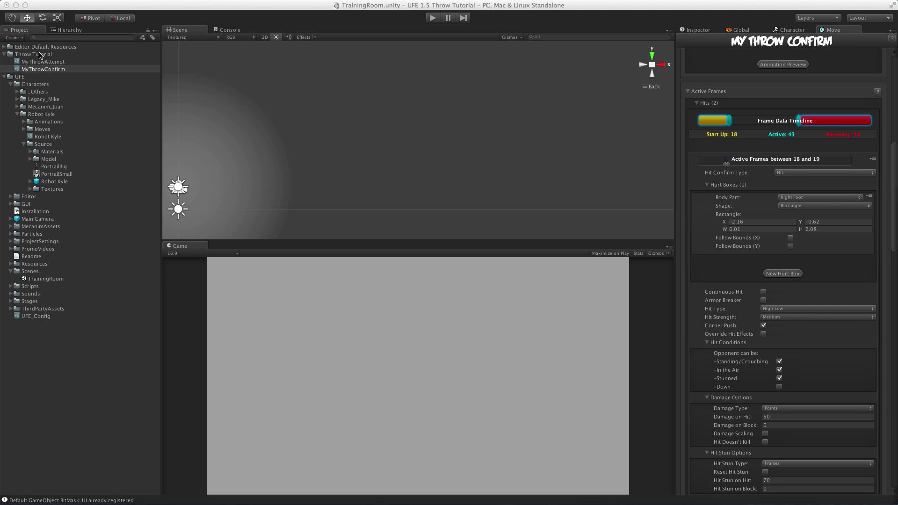
Create a U.F.E. move file MyThrowReaction in the Throw Tutorial folder, named My Throw Reaction with the description Throw Reaction.
right_click(39, 56)
mouse_move(81, 59)
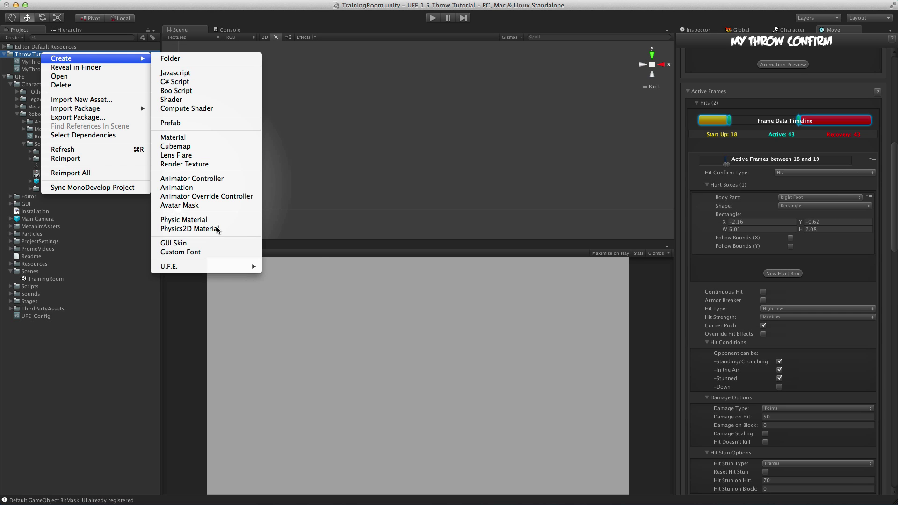
mouse_move(220, 268)
click(290, 267)
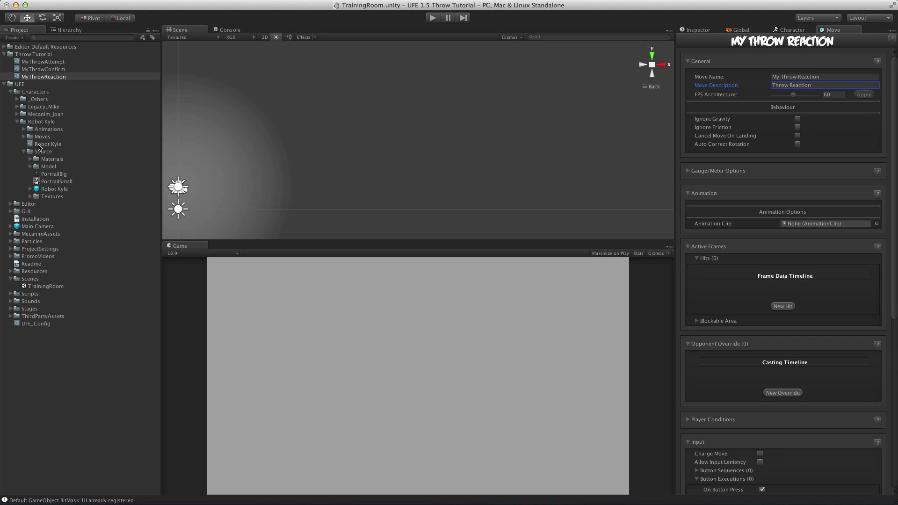
Assign Robot Kyle's ThrowReaction animation as the reaction move's animation clip.
click(23, 130)
scroll(70, 187, down, 1)
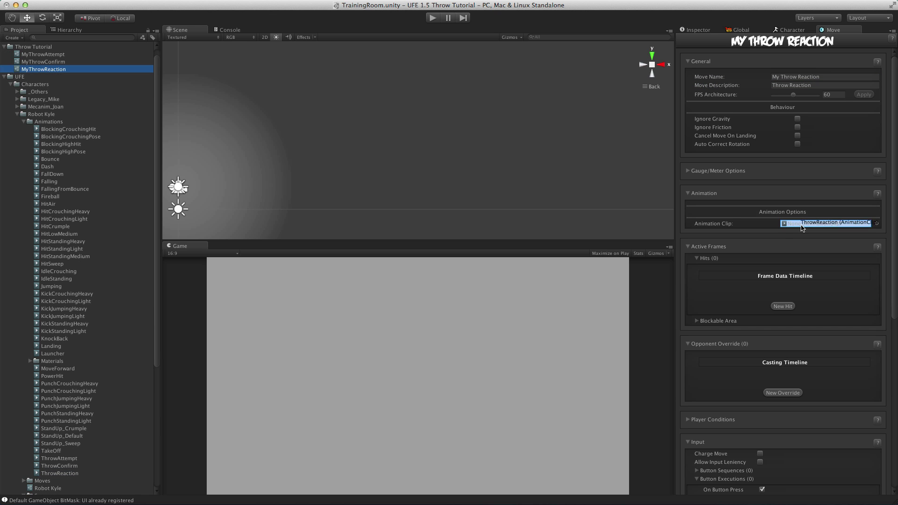
drag(802, 228, 802, 225)
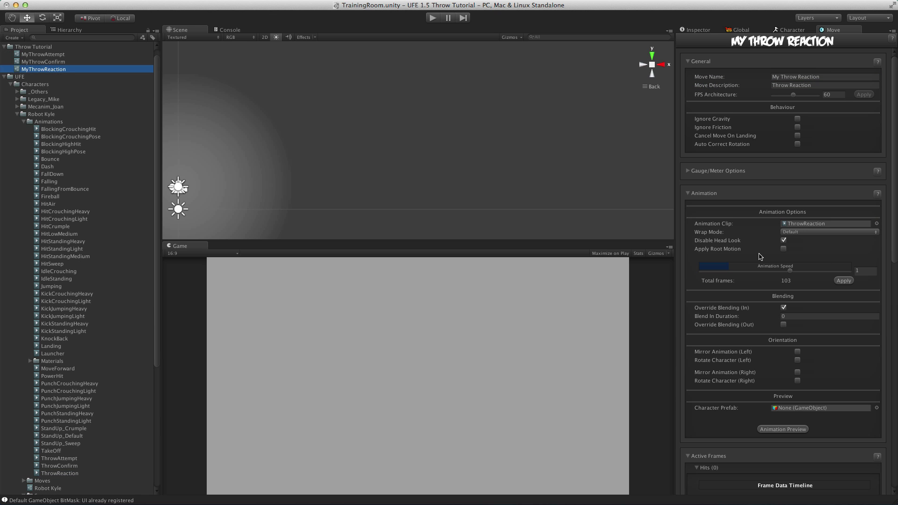
Collapse the Animation, Active Frames, Opponent Override and Input sections of the reaction move.
click(690, 193)
click(689, 216)
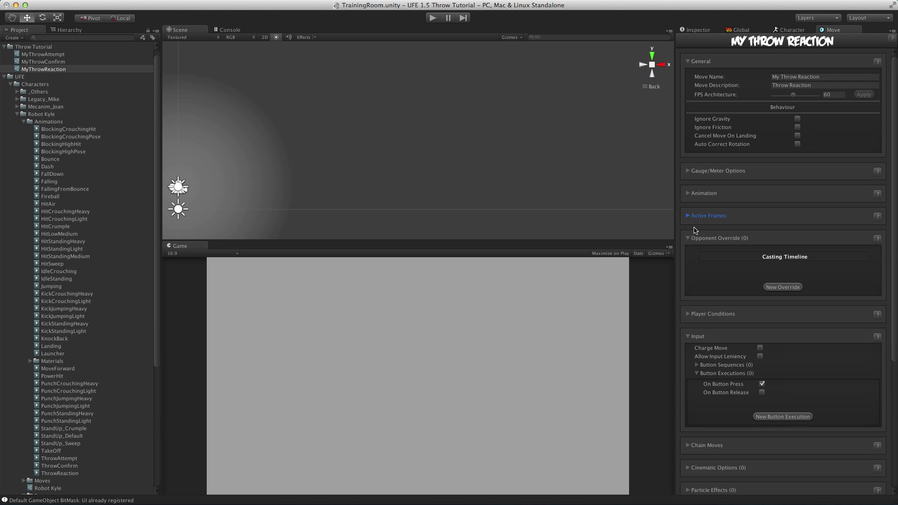
click(688, 239)
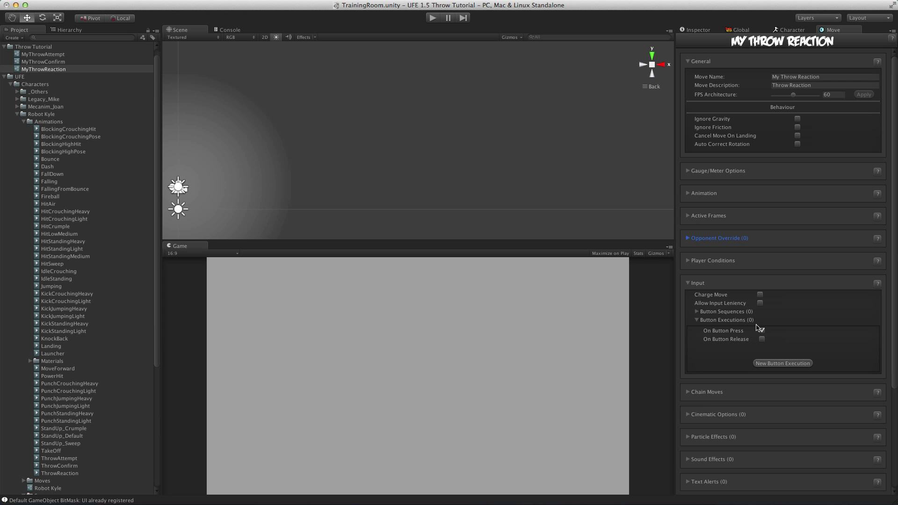
click(690, 283)
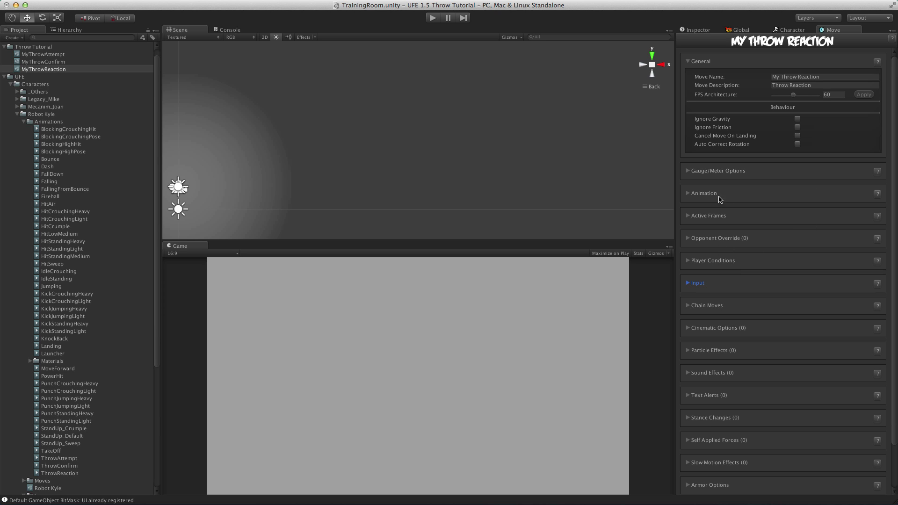
Set Robot Kyle as the reaction move's preview character prefab, scrub through the animation preview and close it.
click(689, 194)
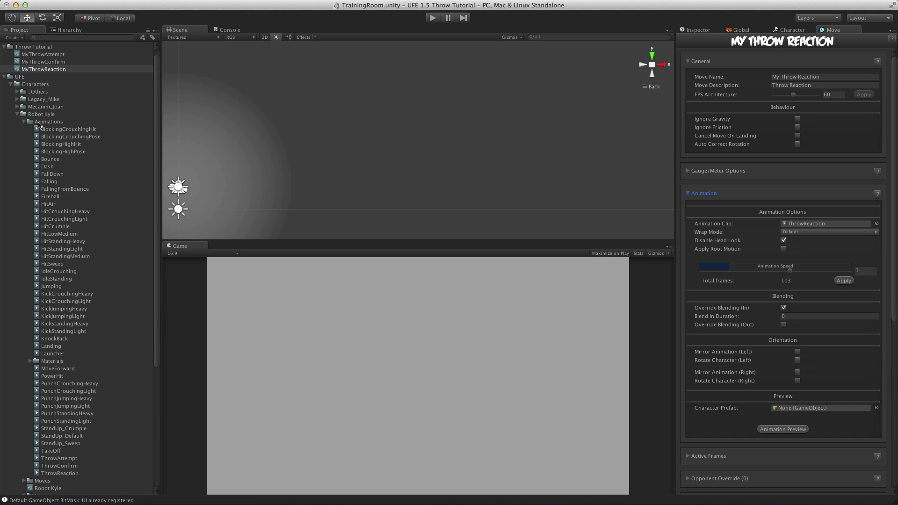
click(24, 121)
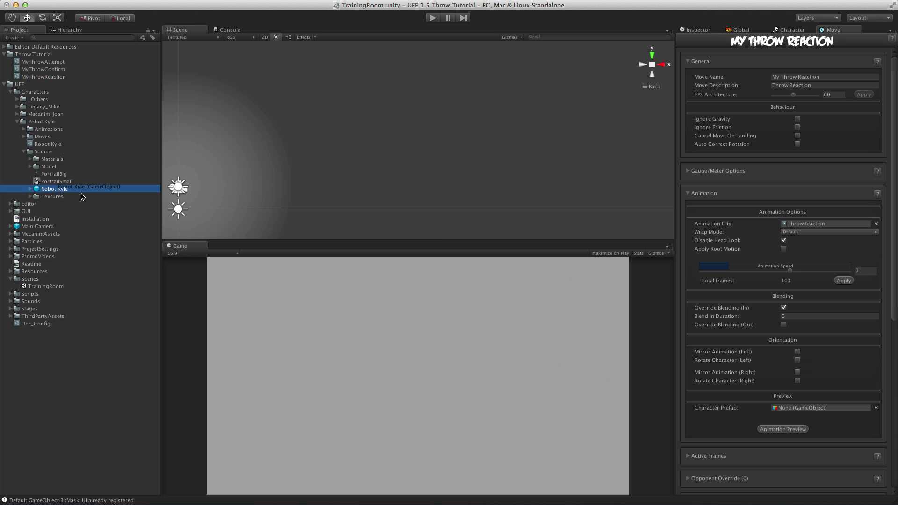
drag(82, 194, 802, 411)
click(790, 429)
scroll(790, 421, down, 5)
mouse_move(787, 305)
mouse_down()
mouse_move(705, 297)
mouse_move(808, 301)
mouse_move(723, 292)
mouse_move(774, 294)
mouse_up()
click(817, 328)
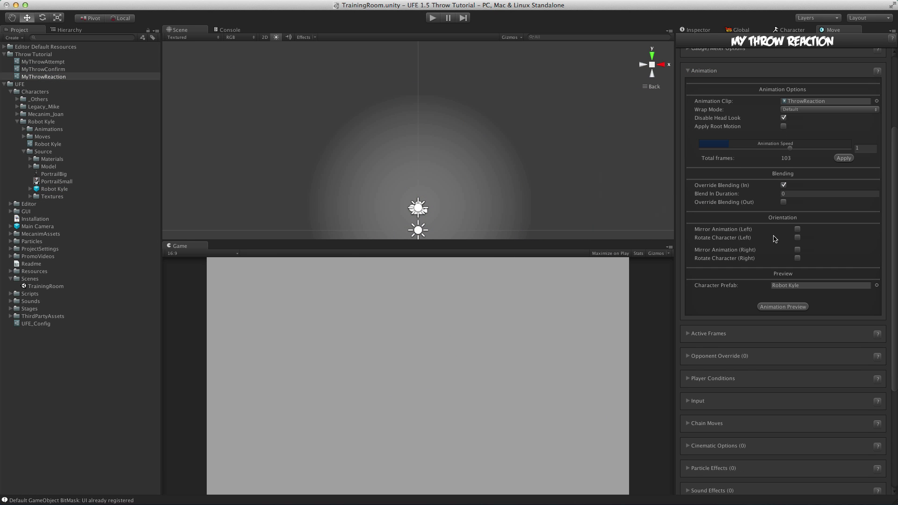
Run the training match, walk up to the opponent, perform the throw and stop the match.
click(432, 18)
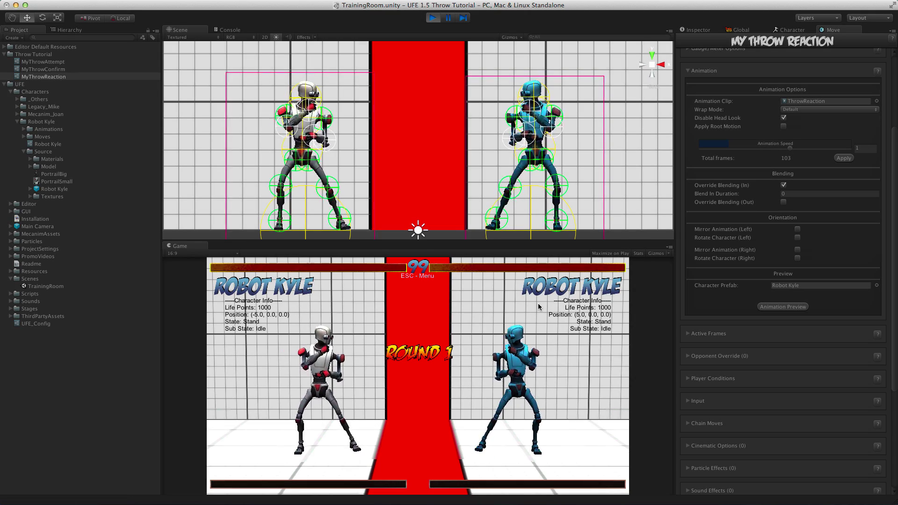
key(d)
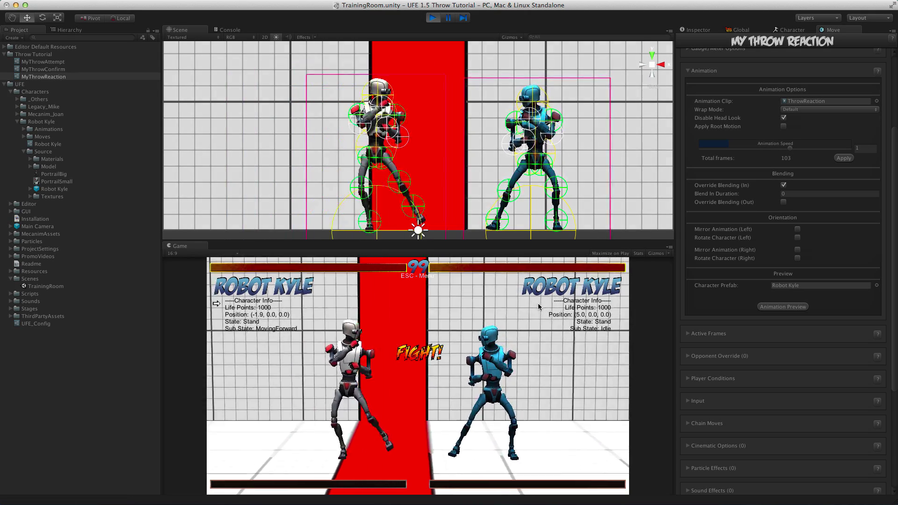
key(u)
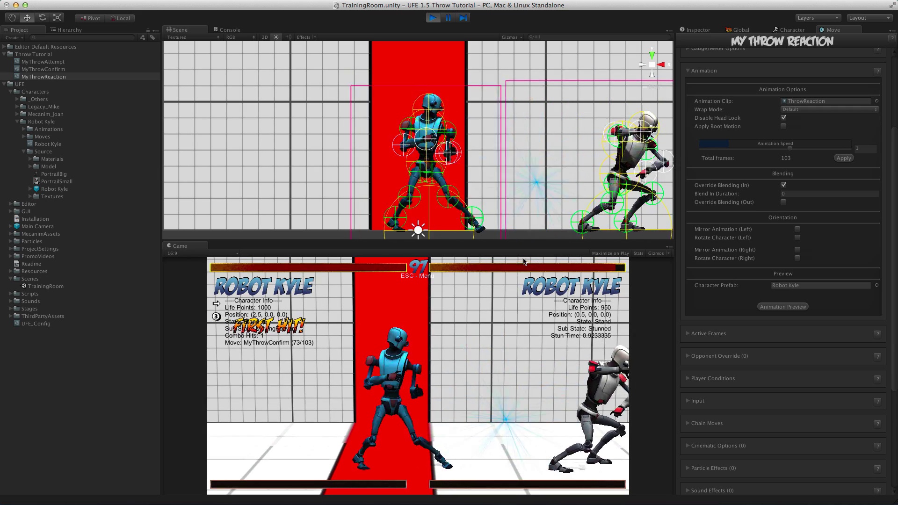
click(432, 18)
Assign MyThrowReaction as the default move in the Opponent Override of MyThrowConfirm.
click(59, 70)
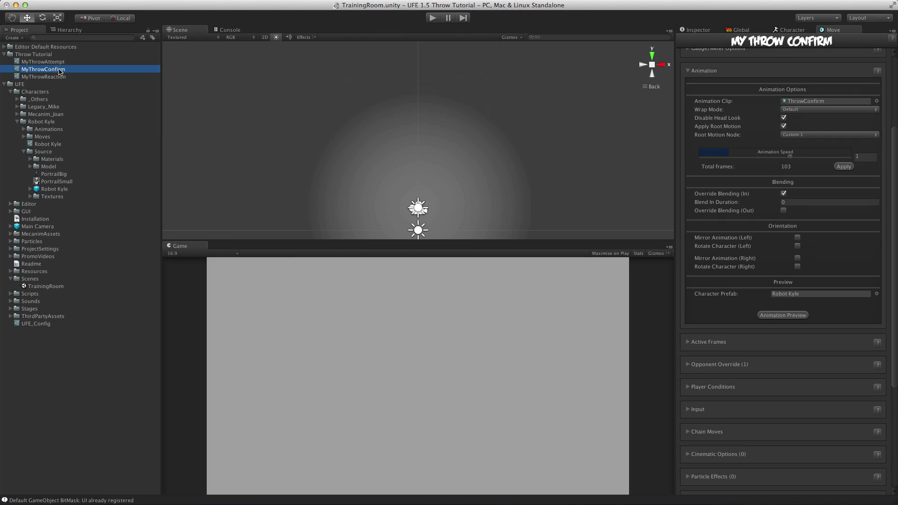
scroll(748, 290, down, 4)
click(688, 299)
scroll(739, 313, down, 8)
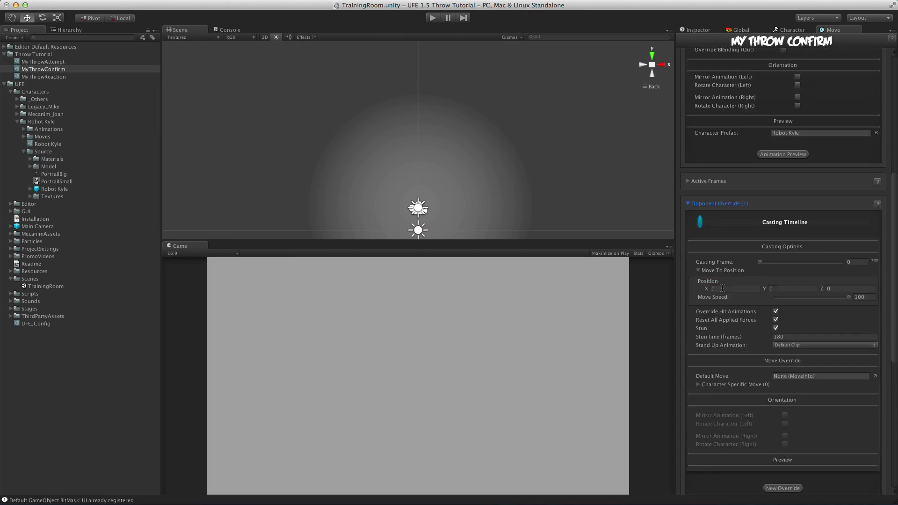
click(784, 329)
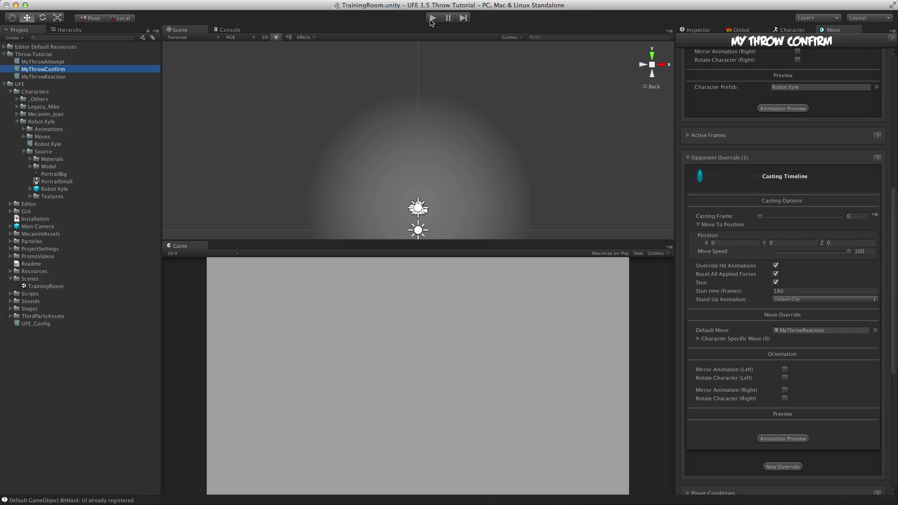
Test the throw with its reaction move in the running match, read the console errors and stop the match.
click(432, 18)
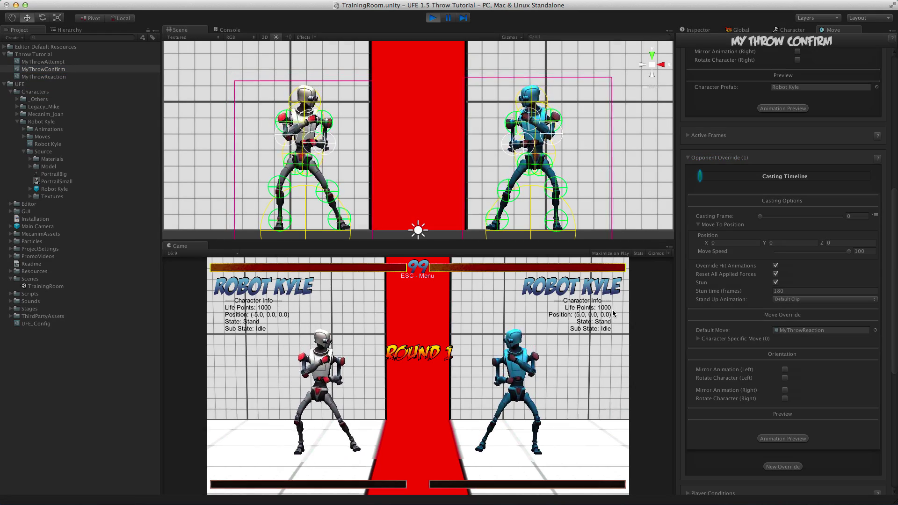
key(Right)
key(c)
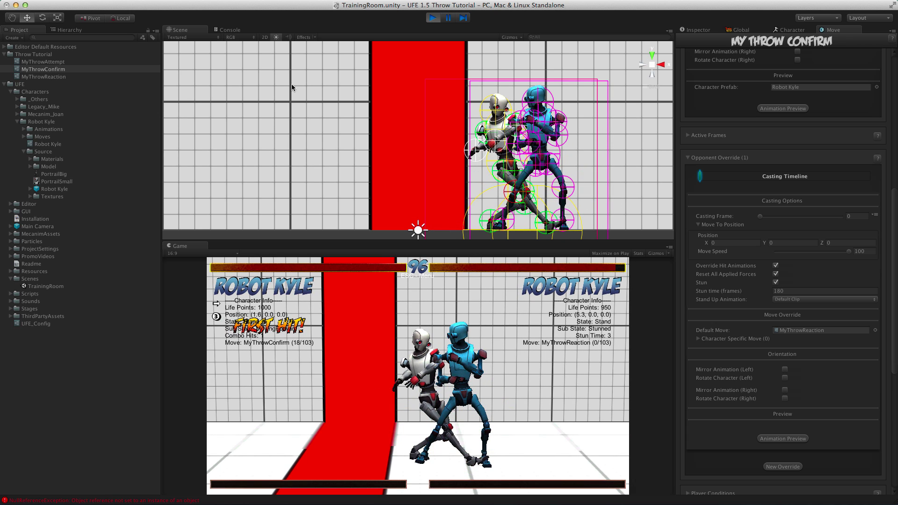
click(230, 29)
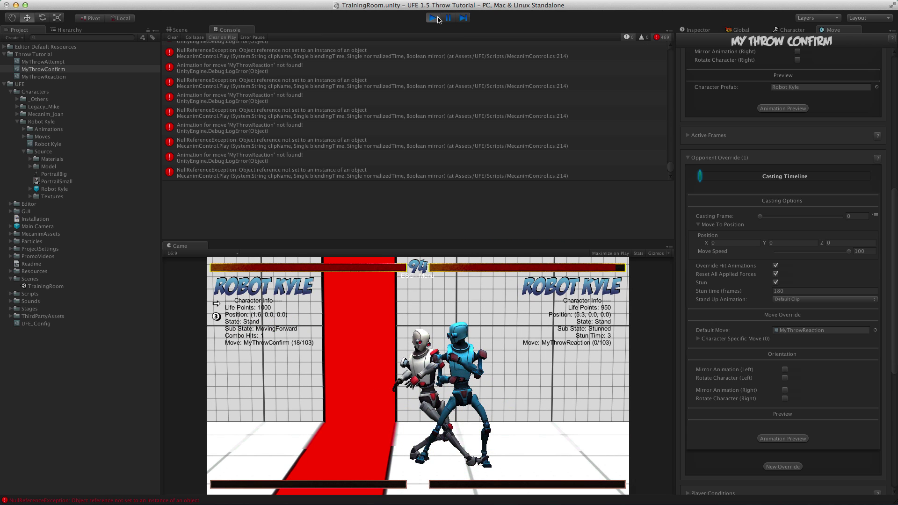
click(434, 18)
Add MyThrowReaction to Robot Kyle's move list as a new move file after MyThrowConfirm.
click(790, 30)
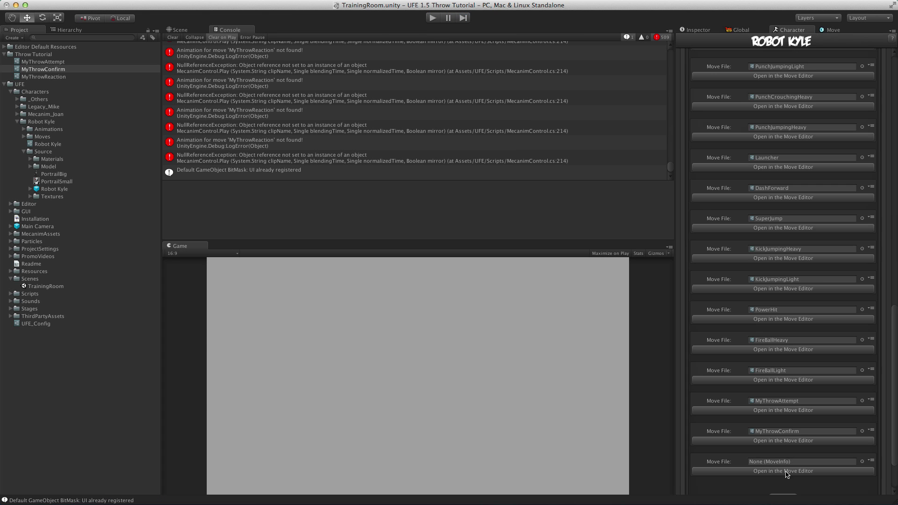
drag(63, 77, 740, 427)
drag(789, 461, 789, 461)
scroll(778, 267, down, 2)
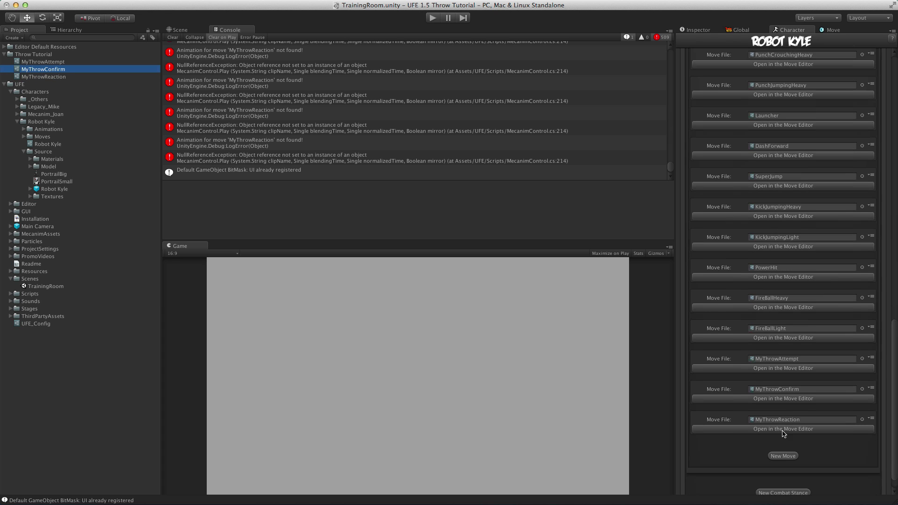
Return to the throw confirm move and the scene view, test the throw in a match and stop it.
click(831, 30)
click(178, 30)
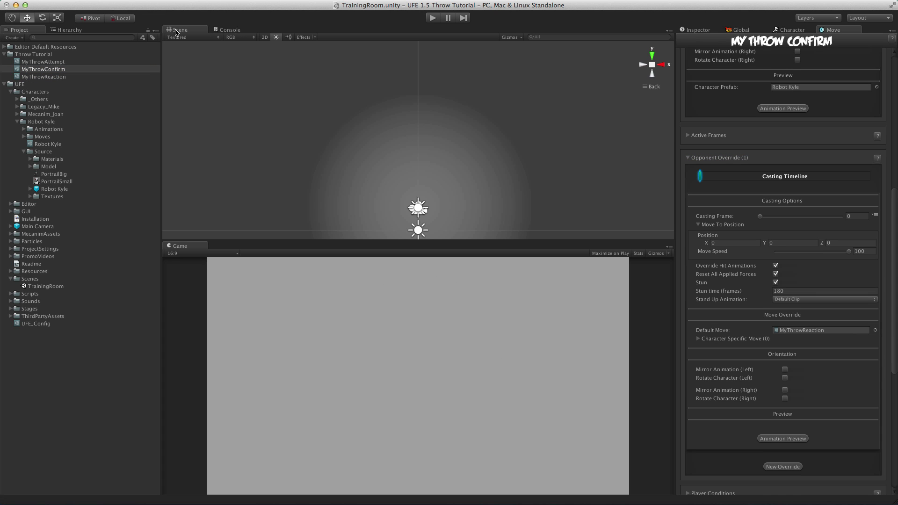
click(432, 18)
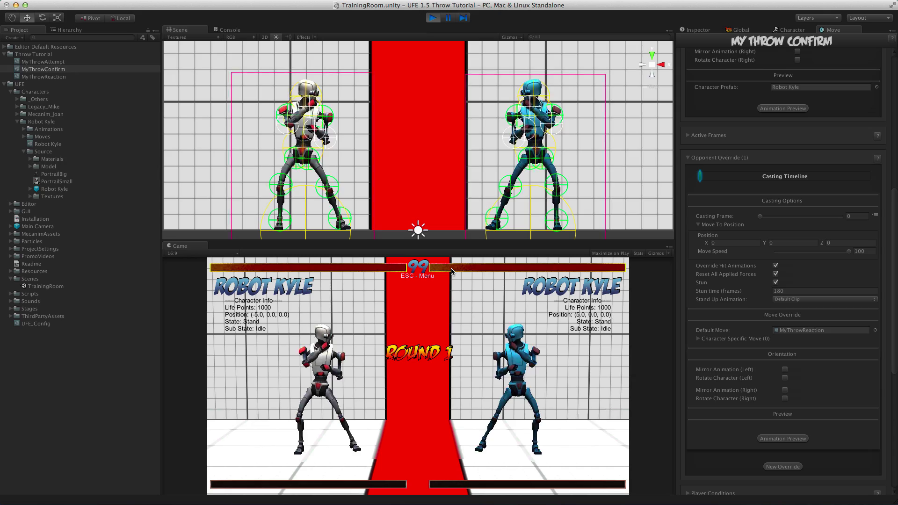
key(d)
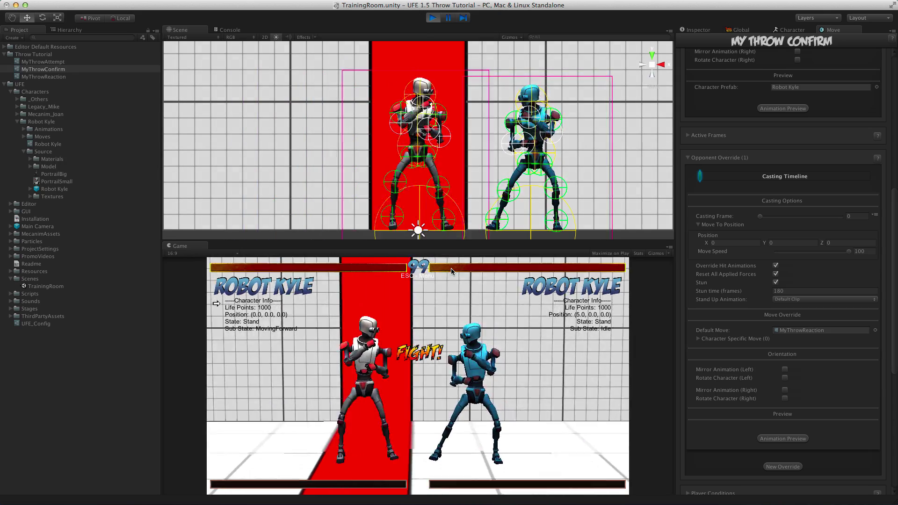
key(u)
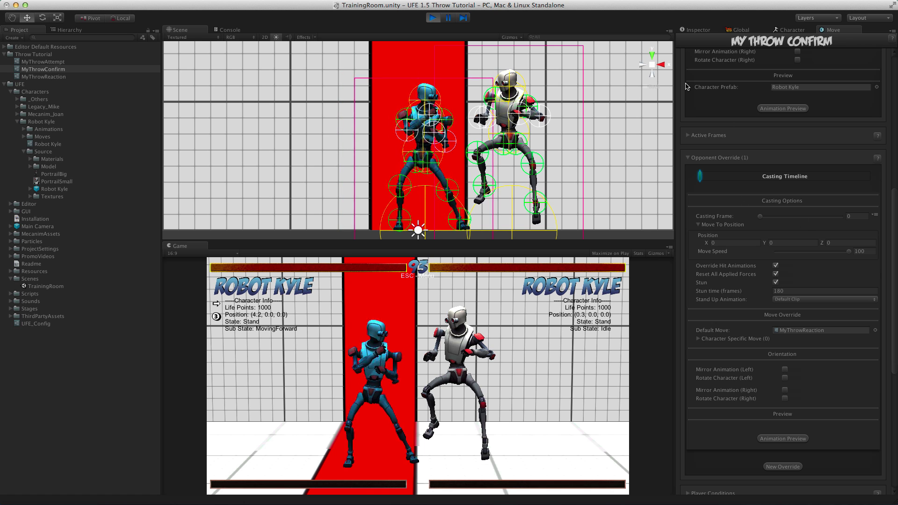
key(super+p)
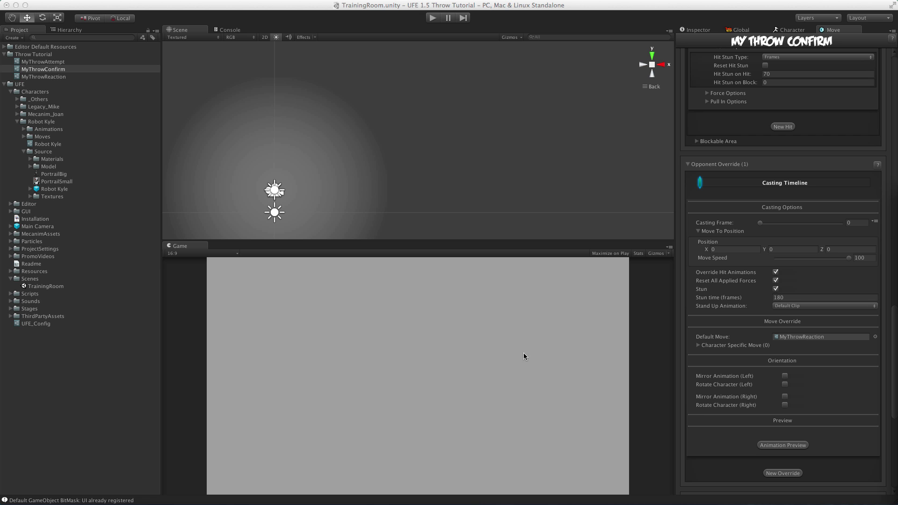
Set the opponent override's Move To Position X to 1 and test the throw in a new match.
click(727, 250)
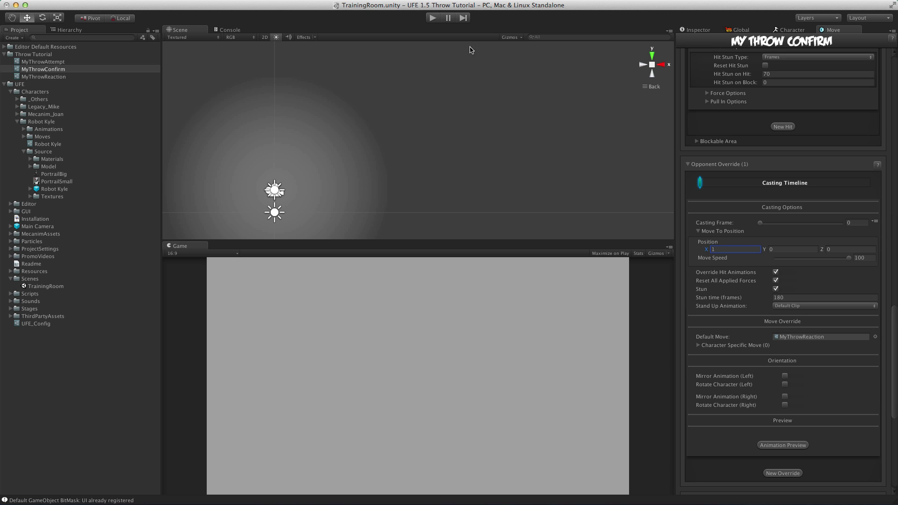
click(435, 18)
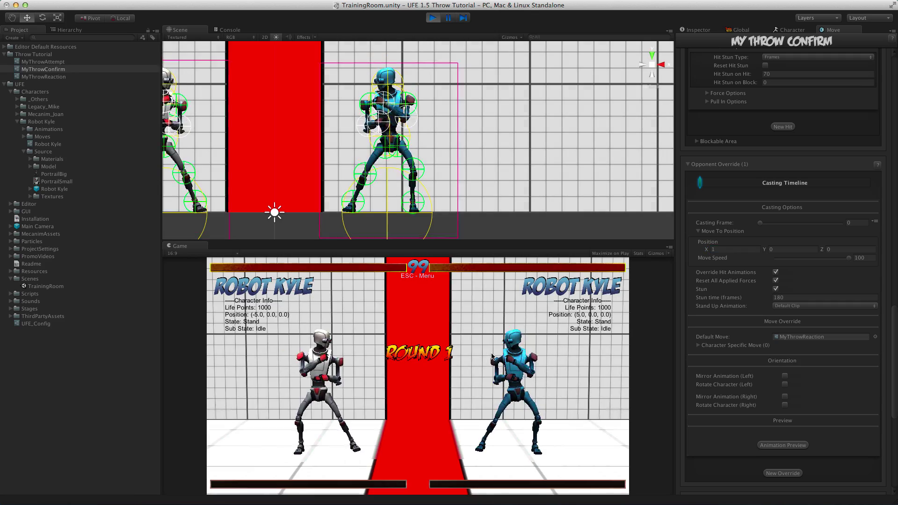
key(d)
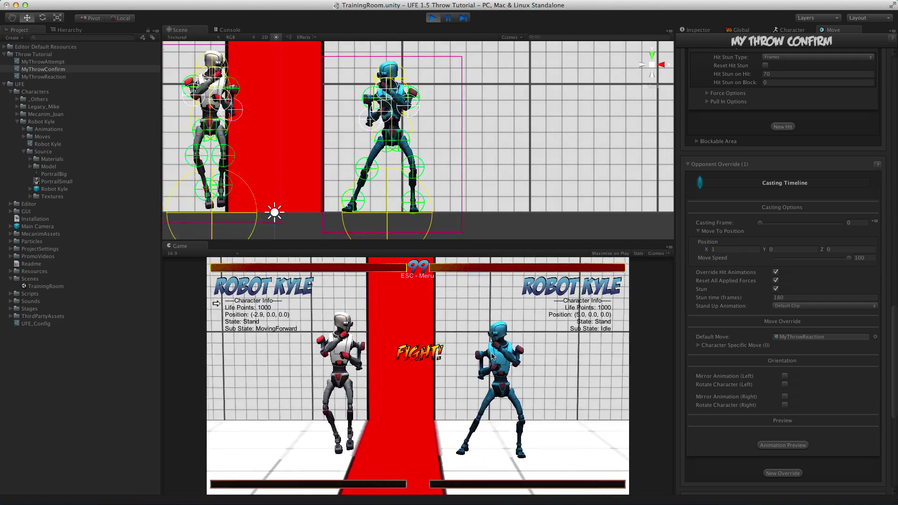
key(u)
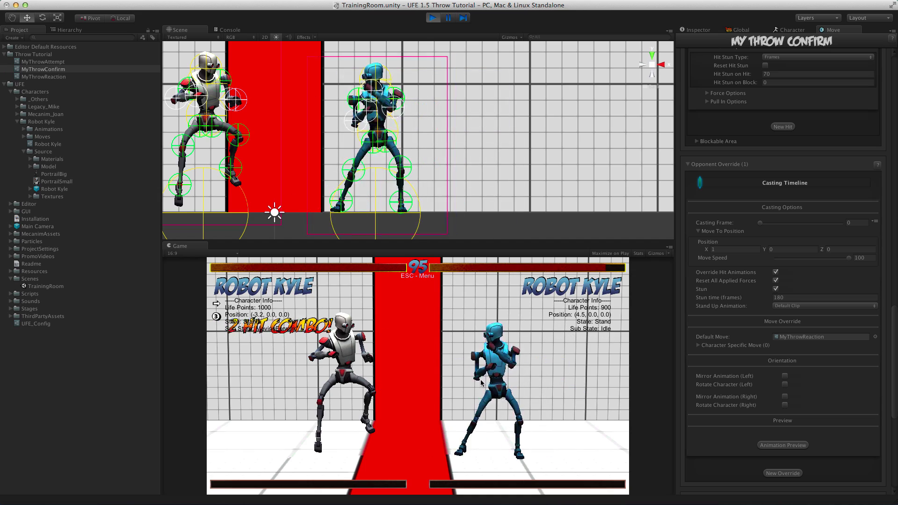
Turn off Apply Root Motion in the throw confirm and throw reaction moves and retry the throw in the running match.
scroll(793, 236, up, 20)
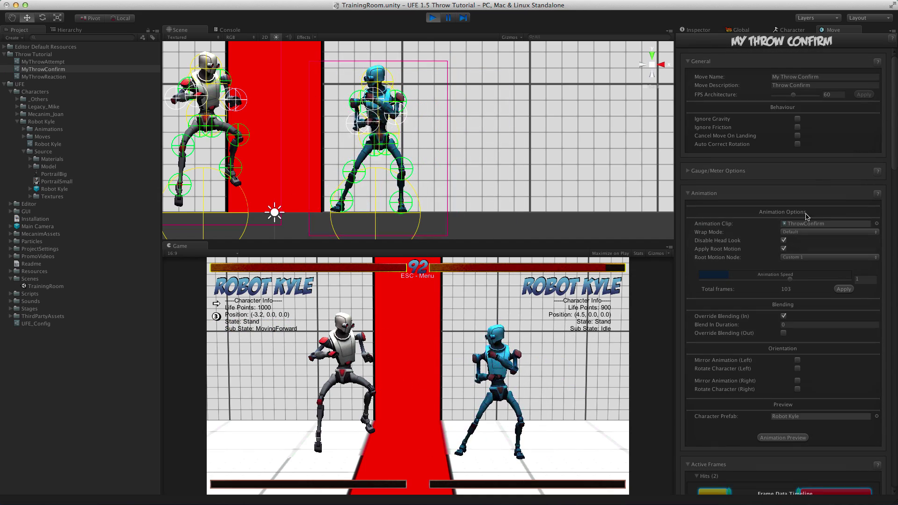
click(783, 249)
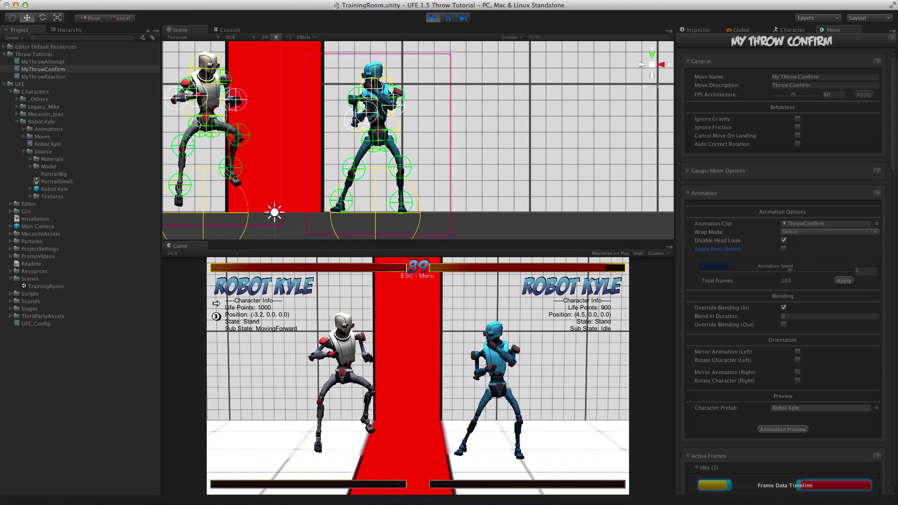
click(71, 77)
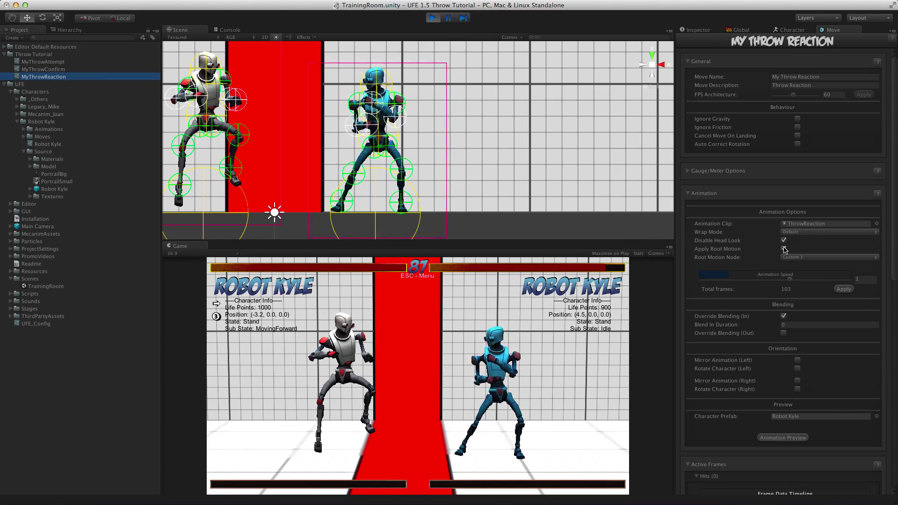
key(y)
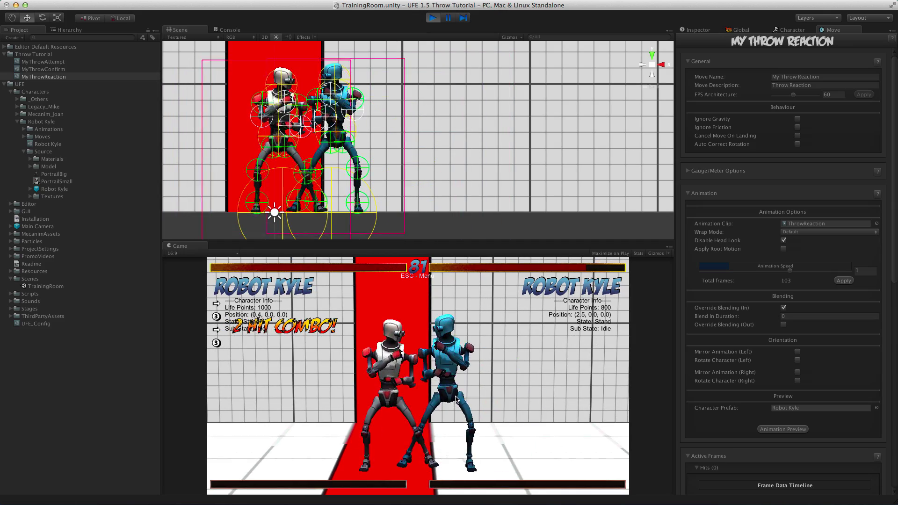
Set the reaction move's Wrap Mode to Once, perform the throw to test it and stop the match.
click(813, 232)
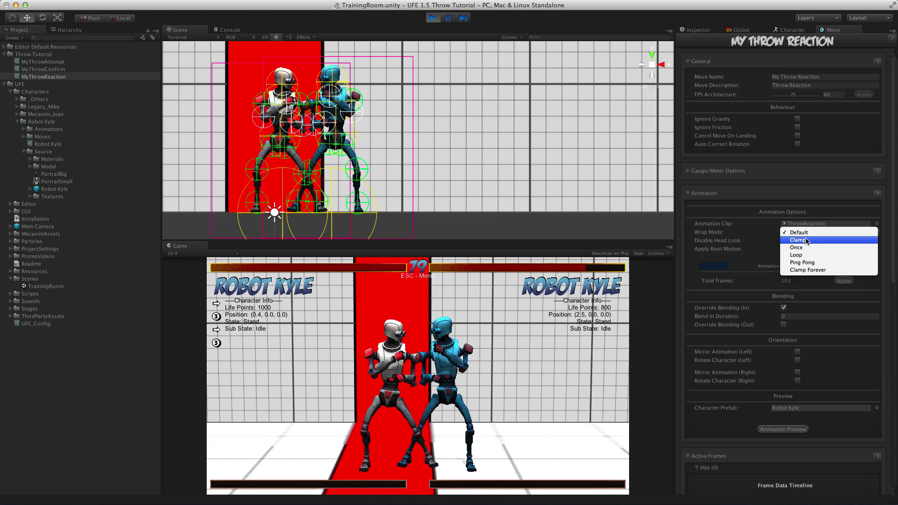
click(806, 247)
click(508, 343)
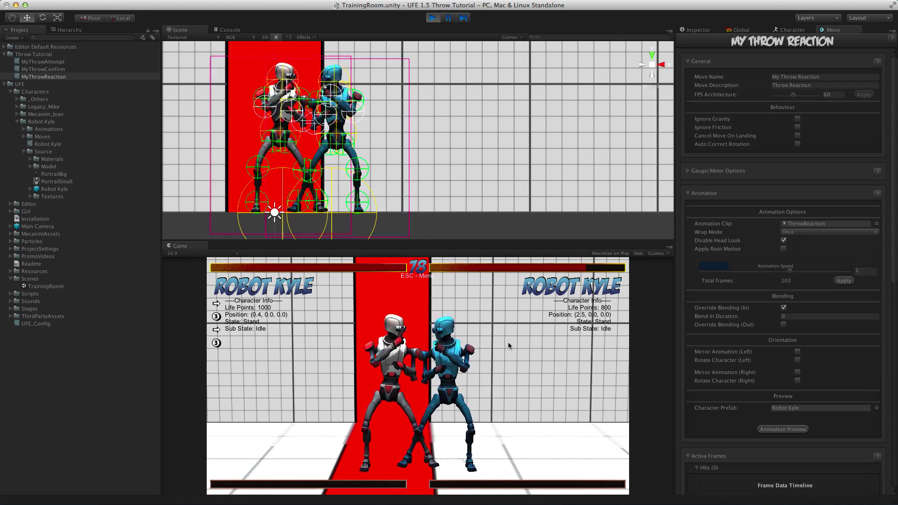
key(d)
key(u)
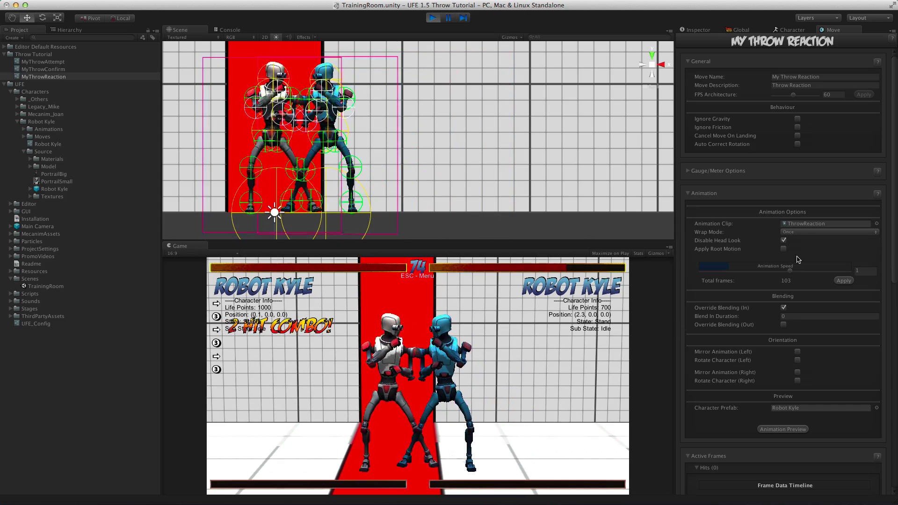
click(431, 19)
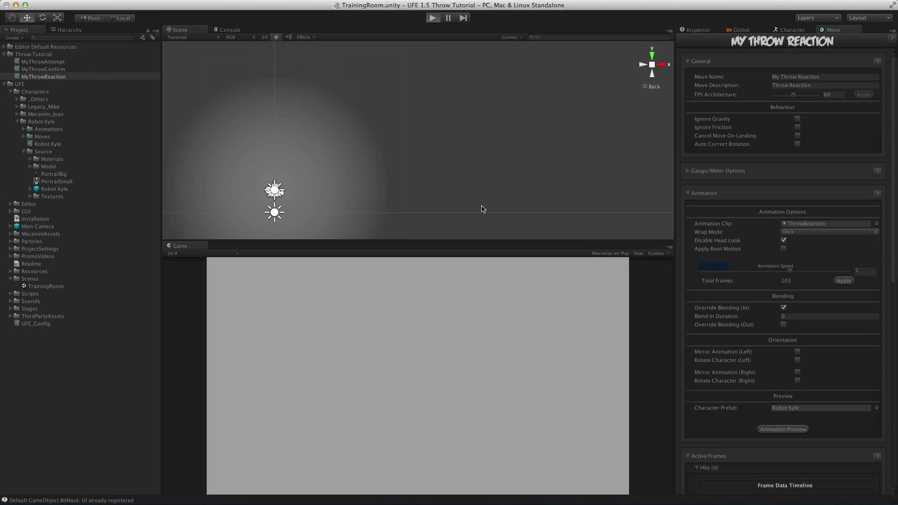
Test the throw in a fresh match, look through the reaction move's sections including Self Applied Forces, and stop the match.
key(super+p)
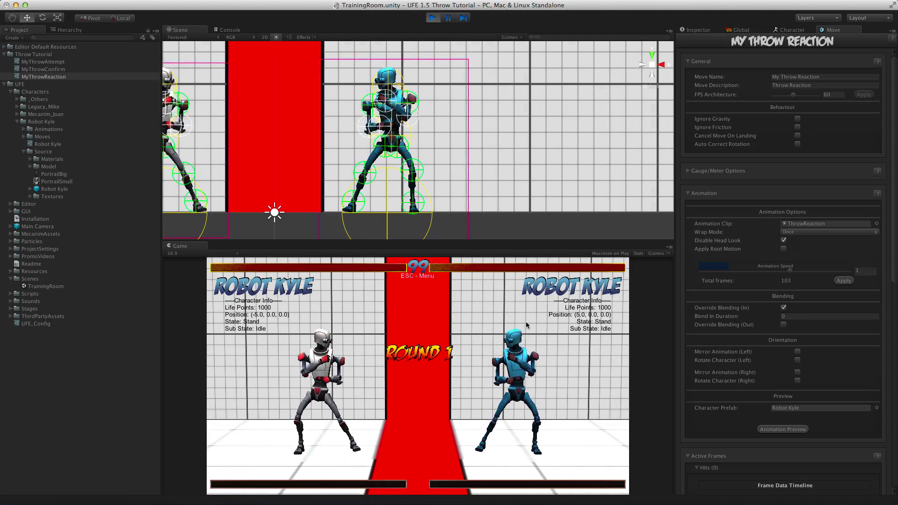
key(d)
key(u)
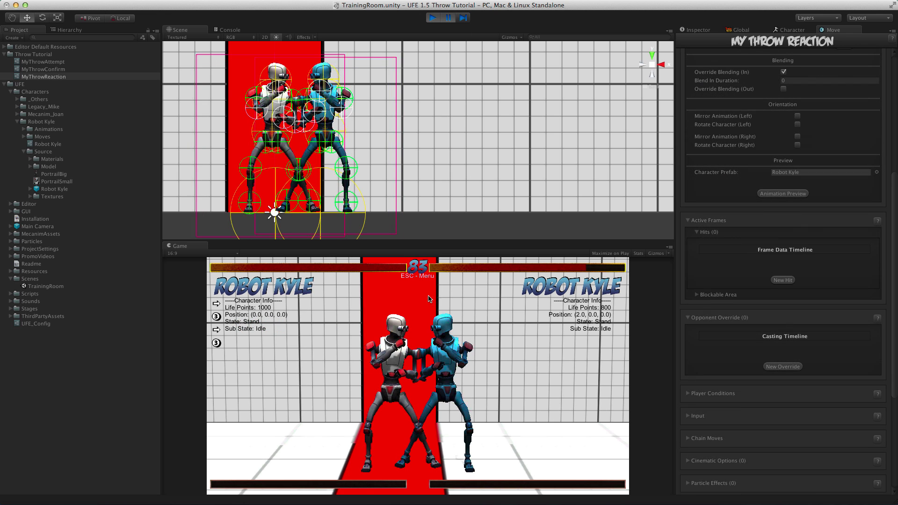
scroll(759, 300, up, 3)
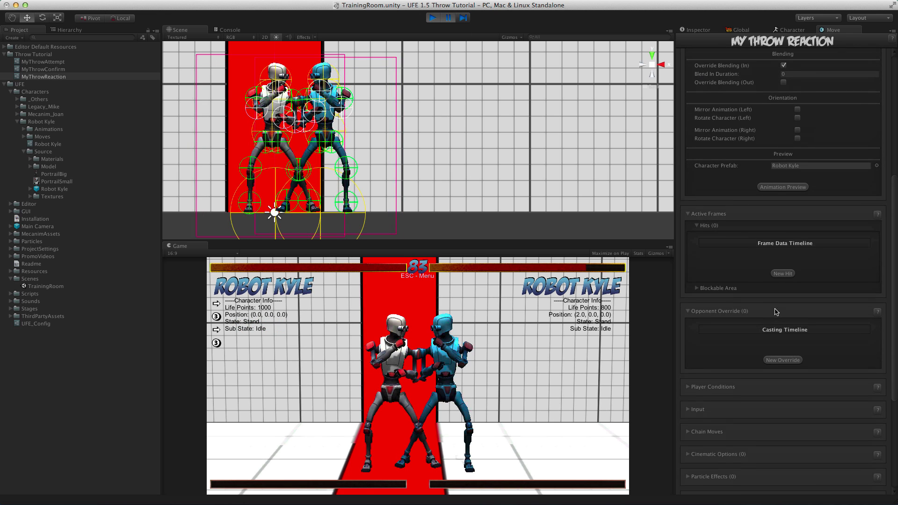
scroll(756, 309, down, 10)
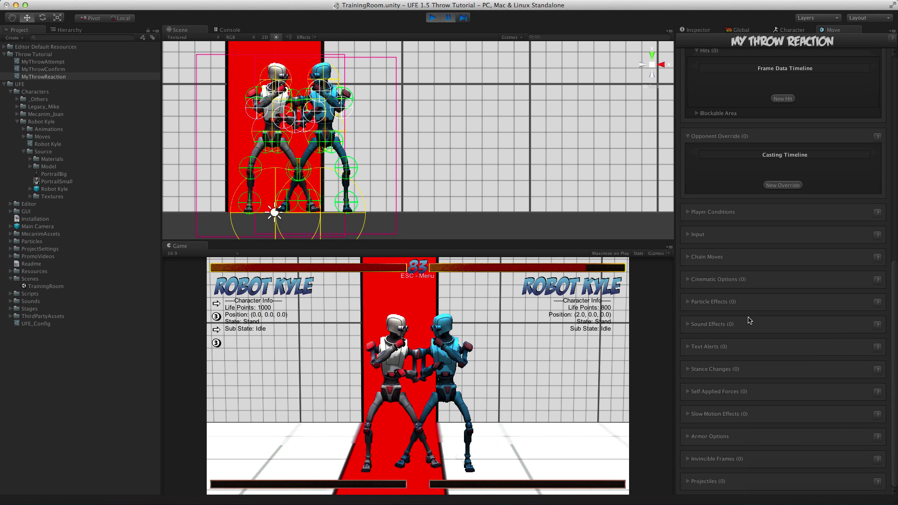
scroll(690, 374, up, 10)
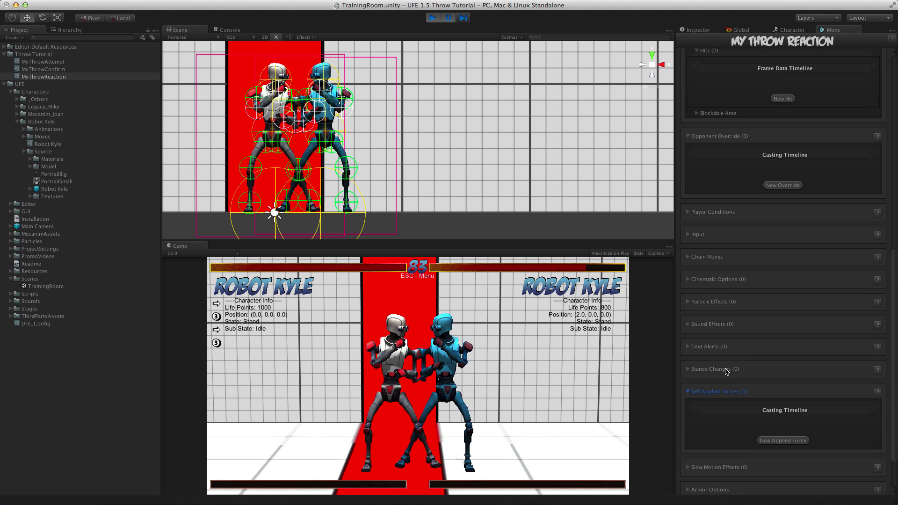
click(428, 15)
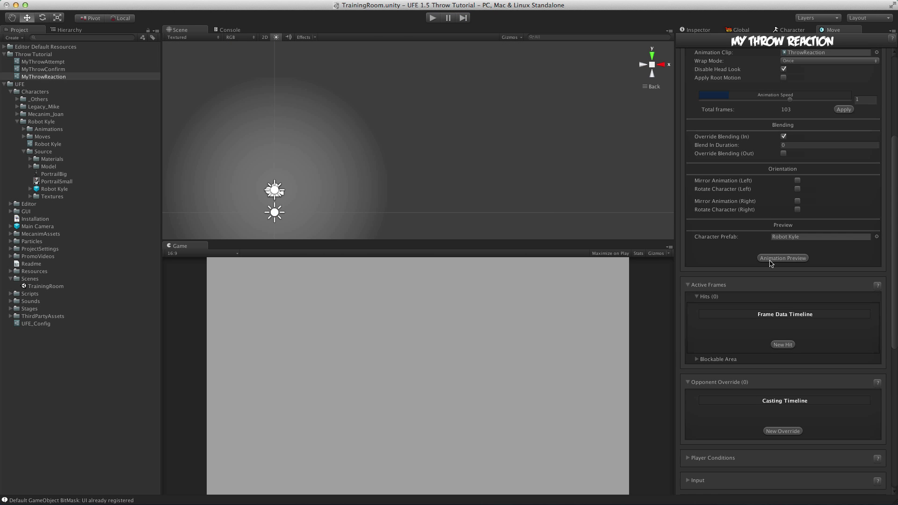
Open the reaction move's animation preview and scrub it to frame 39.
click(770, 260)
mouse_move(788, 256)
mouse_down()
mouse_move(762, 255)
mouse_move(790, 255)
mouse_up()
scroll(798, 288, down, 9)
scroll(796, 287, up, 5)
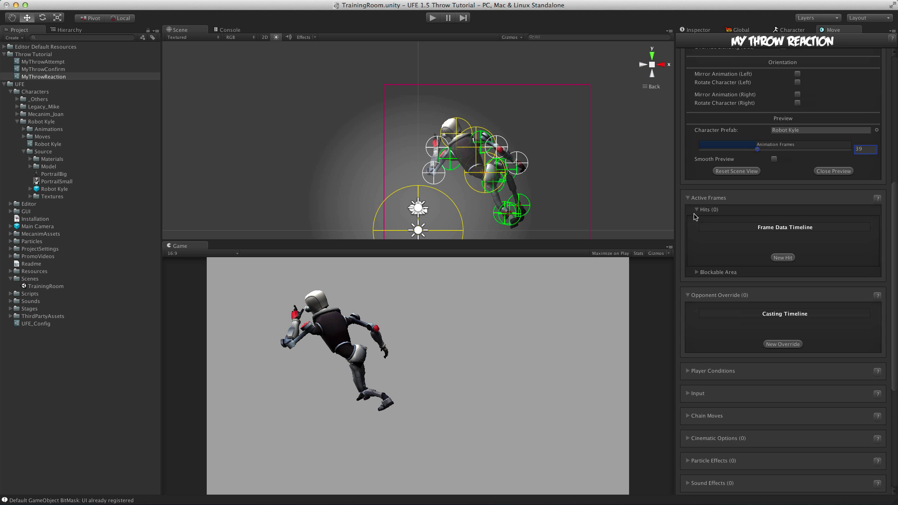
Add a self applied force to the reaction move at frame 39, resetting X and Y force with X at 30, and close the preview.
click(696, 197)
click(698, 220)
scroll(786, 337, down, 2)
click(767, 428)
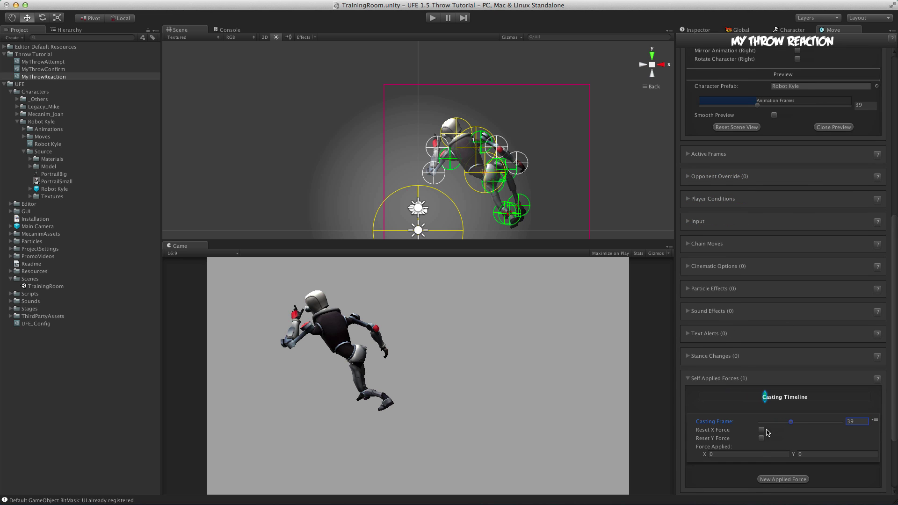
click(834, 128)
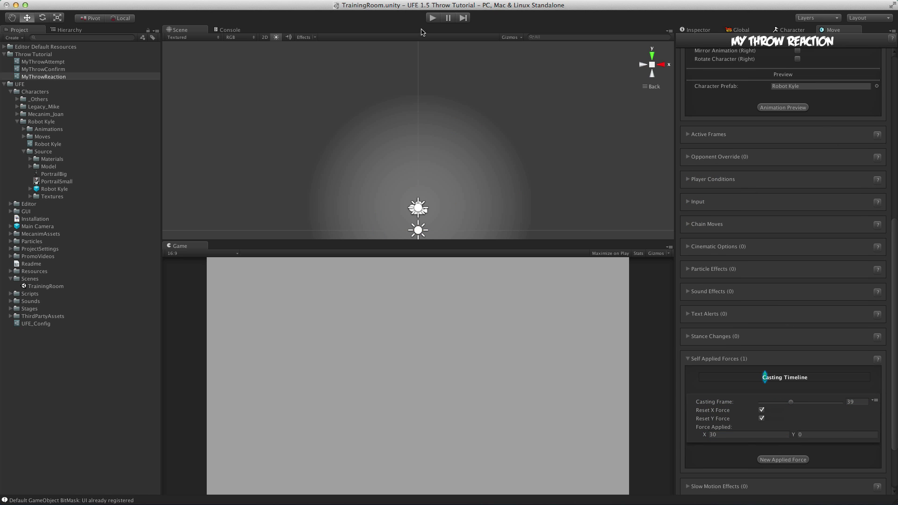
Start a match, walk toward the opponent and perform the throw to test the applied force.
key(super+p)
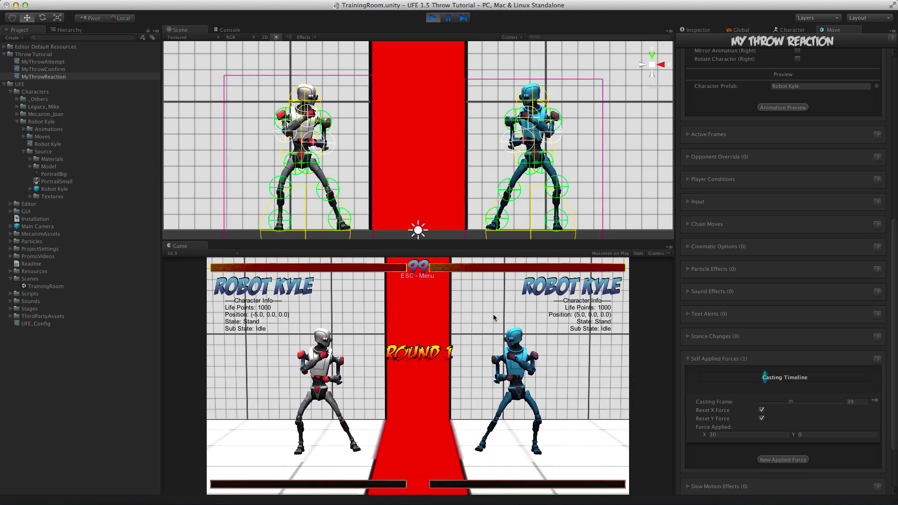
key(d)
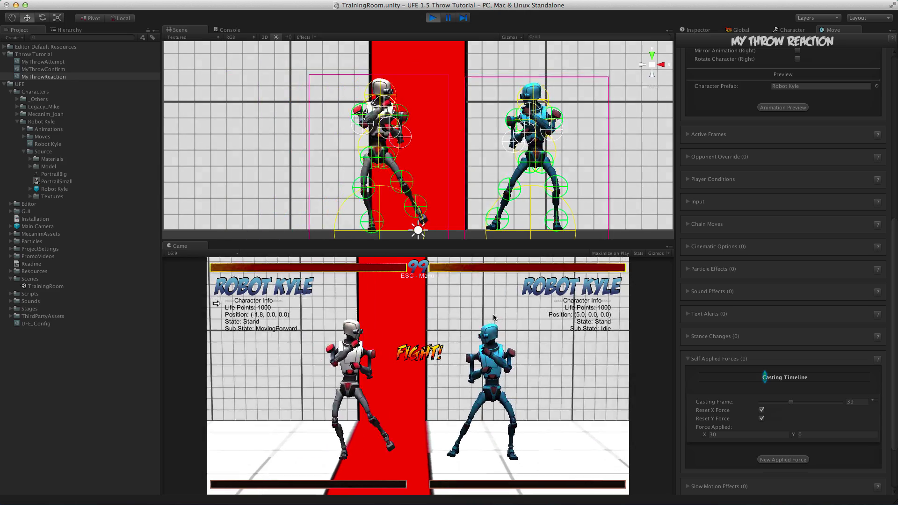
key(u)
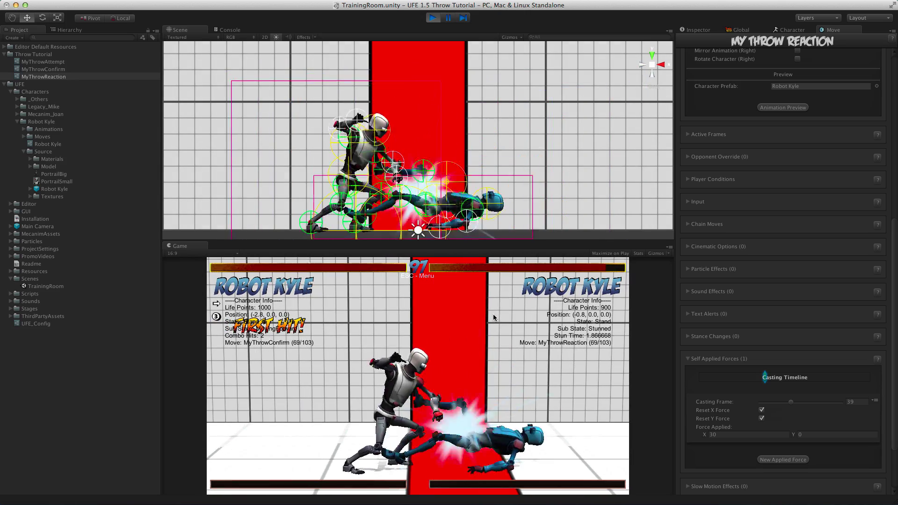
Set the reaction's applied force X to -30 and retry the throw in the running match.
click(738, 435)
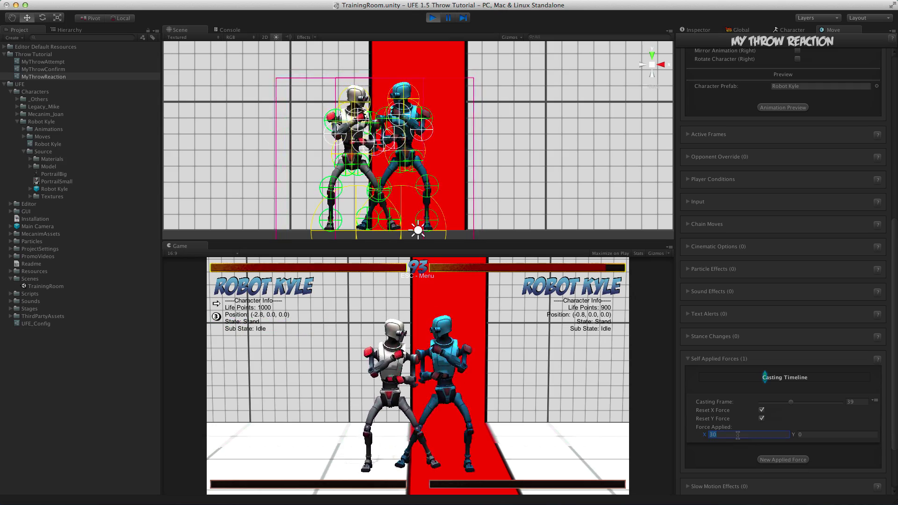
text(-30)
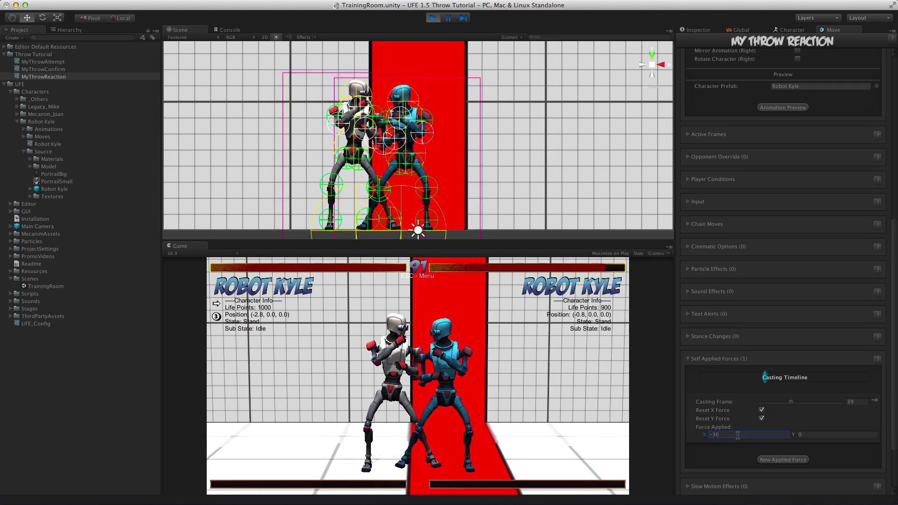
click(575, 399)
key(d)
key(u)
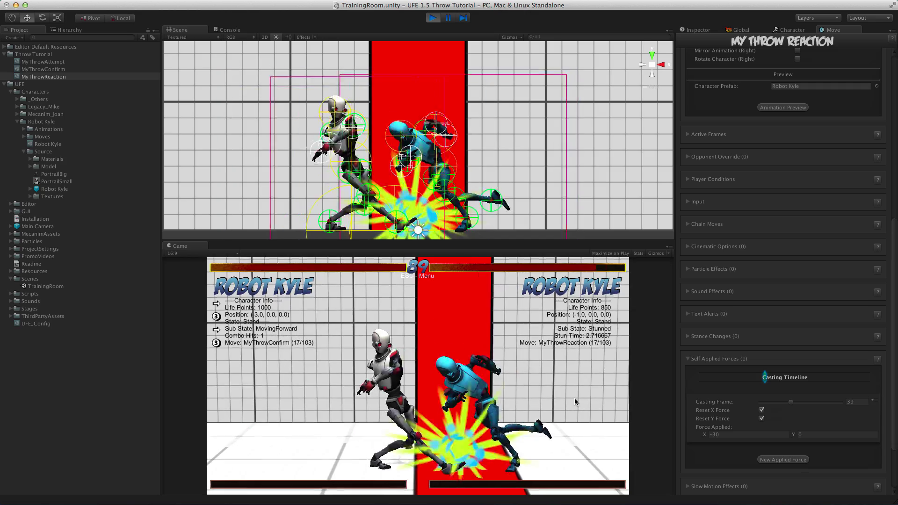
Set the reaction's applied force X to -40 and perform the throw twice more in the running match.
click(736, 433)
text(-40)
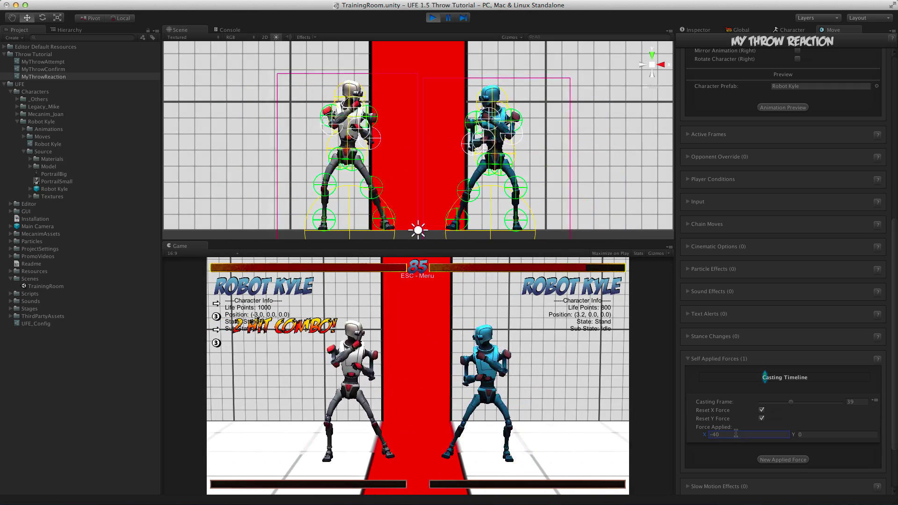
click(543, 392)
key(u)
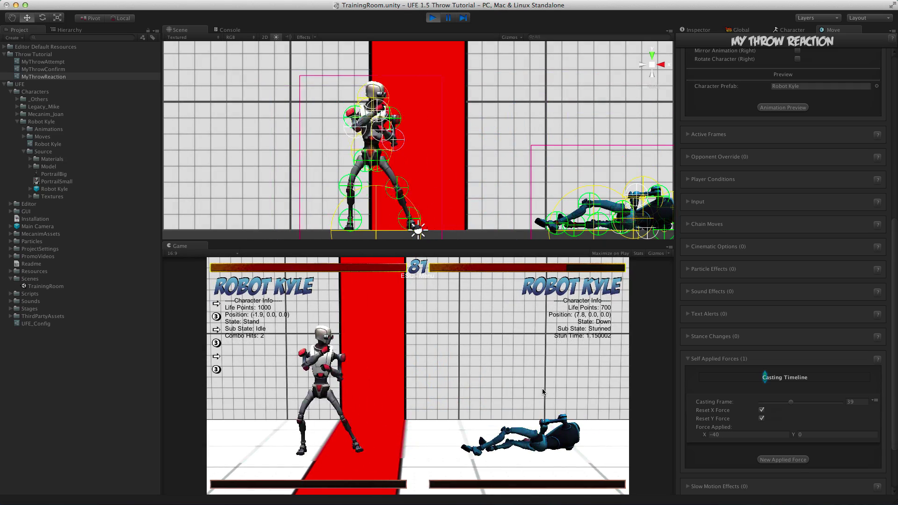
key(d)
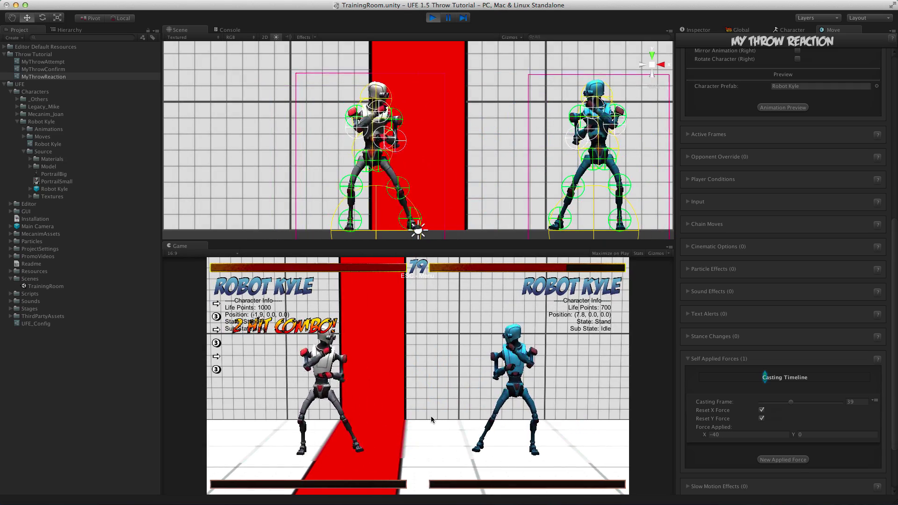
key(u)
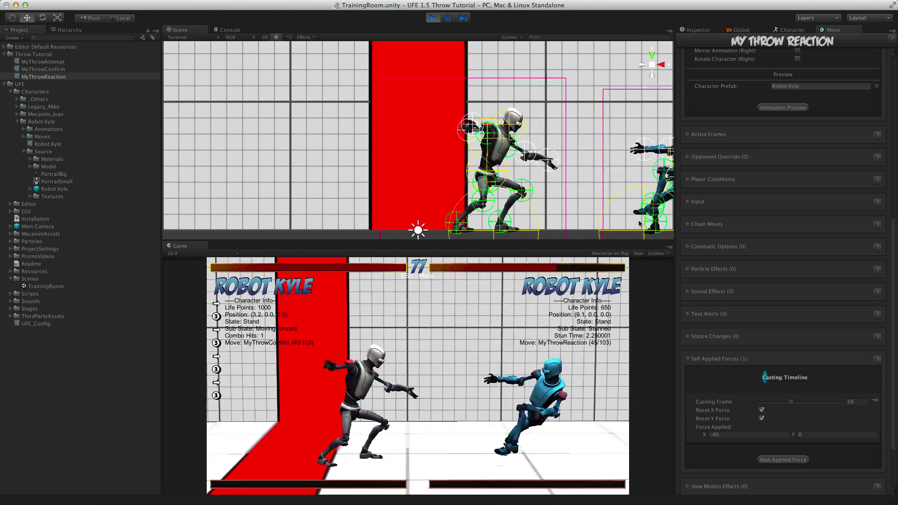
In MyThrowConfirm's hit at frames 60 to 61, enable Override Hit Effects and set Damage on Hit to 100.
click(81, 69)
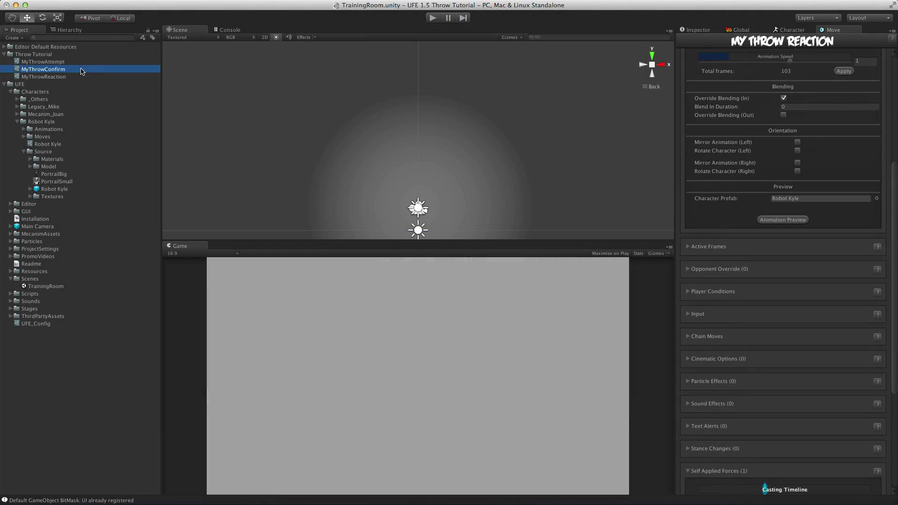
click(689, 249)
scroll(763, 281, down, 10)
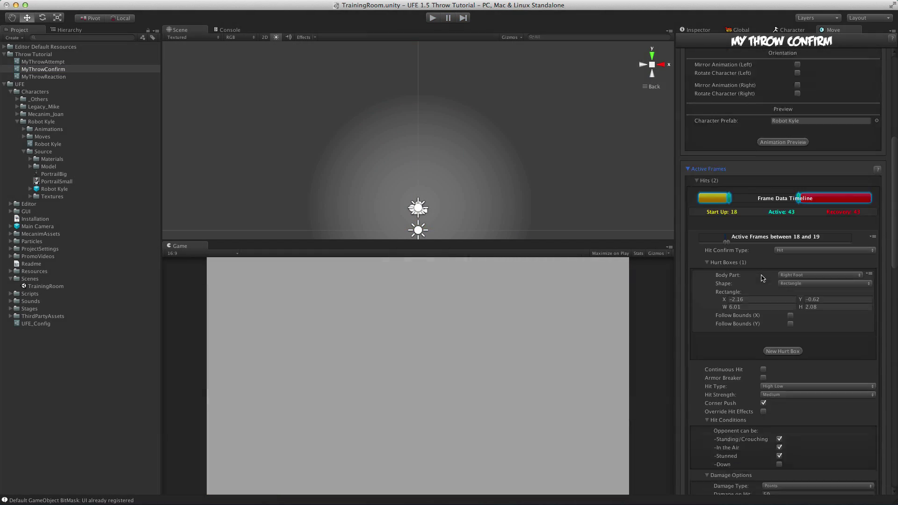
scroll(763, 281, down, 2)
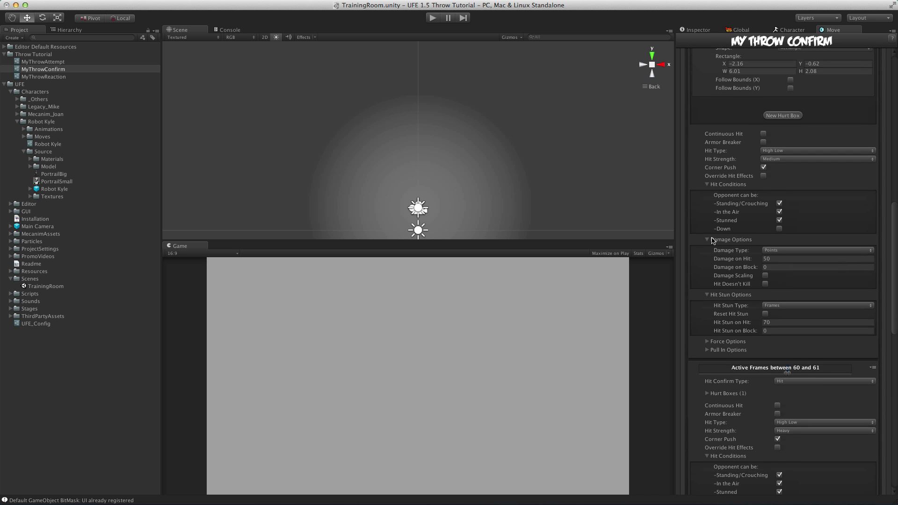
scroll(777, 299, down, 5)
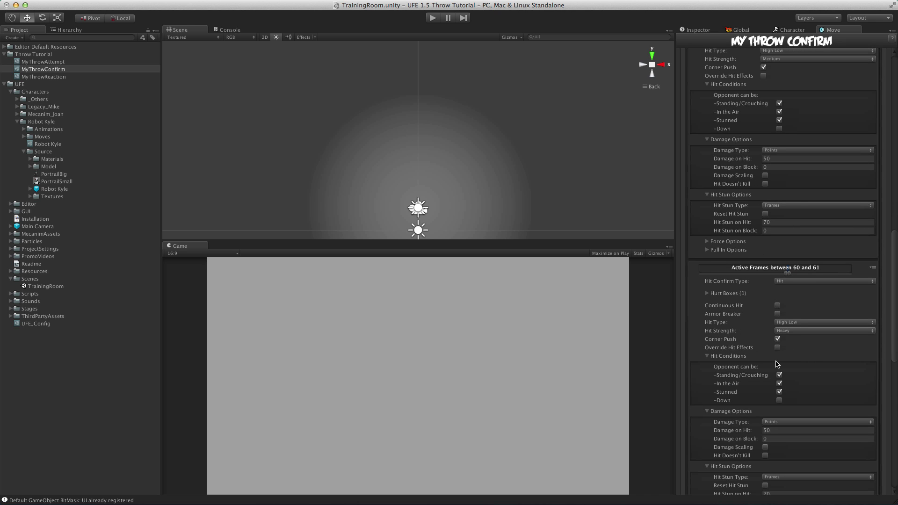
click(777, 348)
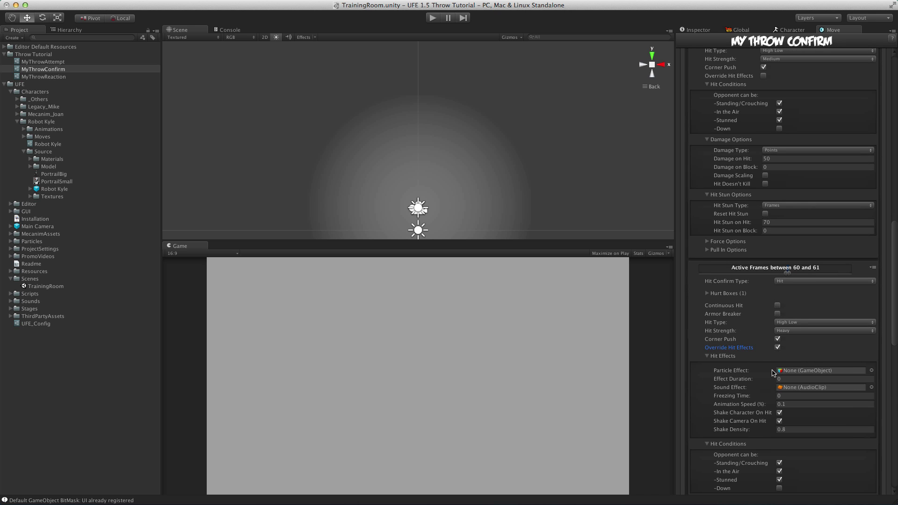
scroll(791, 379, down, 7)
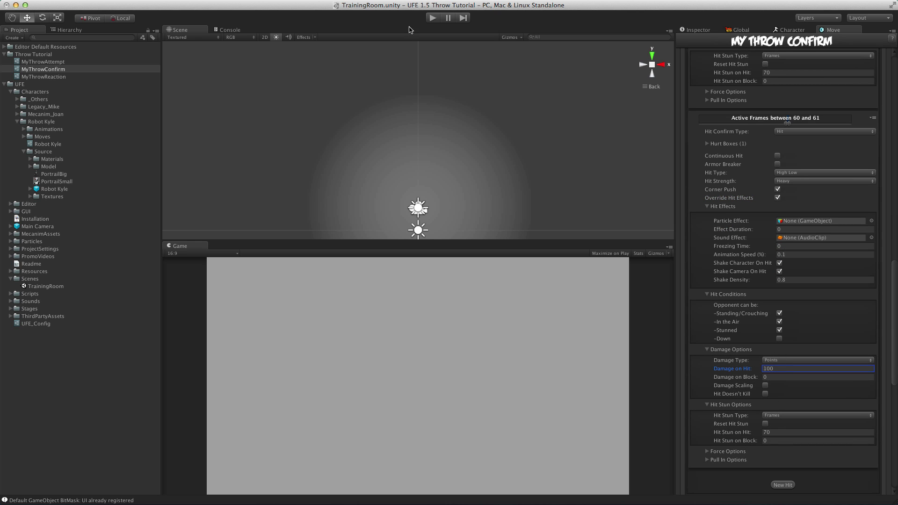
Test the revised throw several times in a fresh match and stop the match.
click(433, 19)
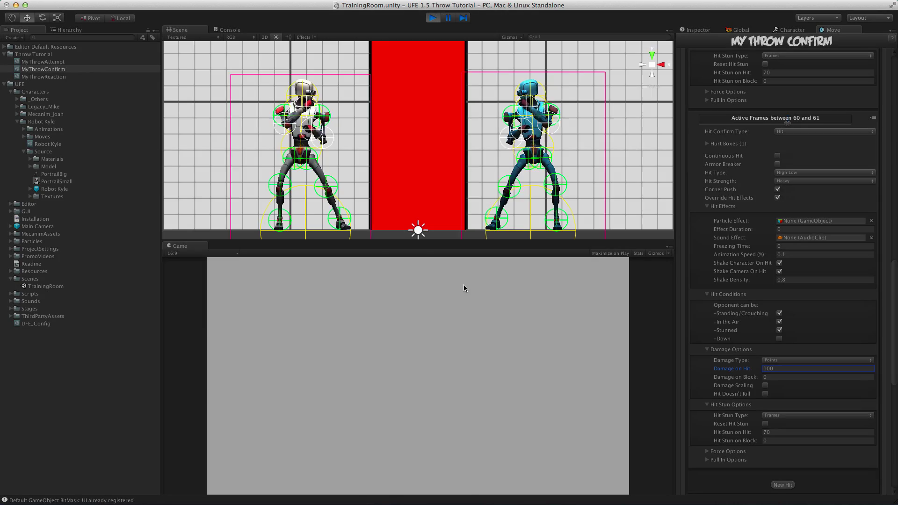
key(d)
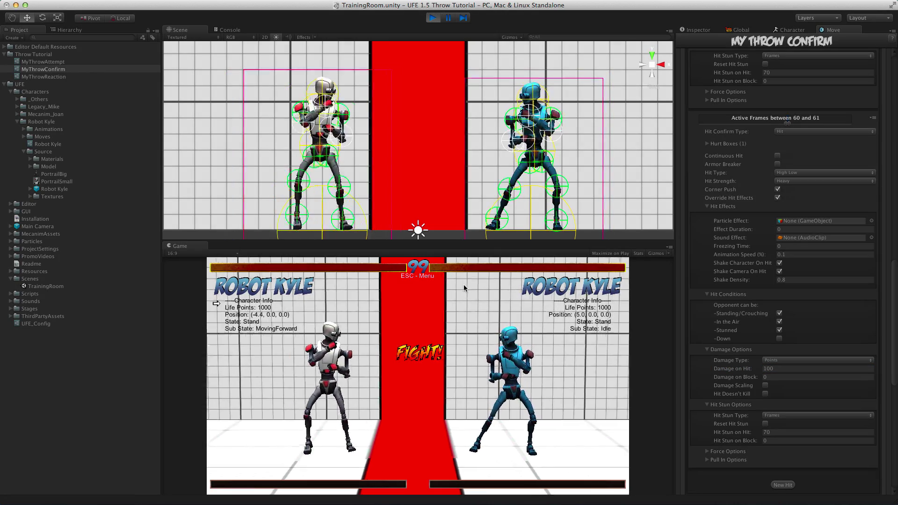
key(u)
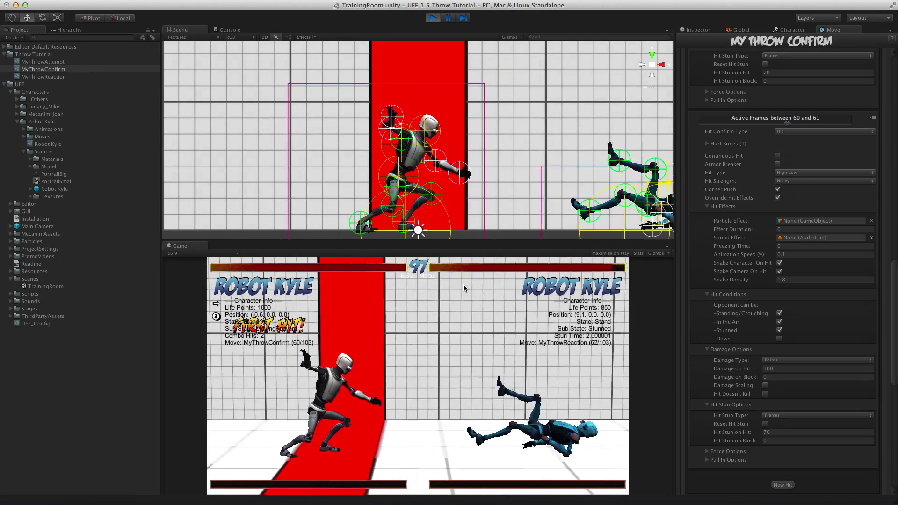
key(d)
key(u)
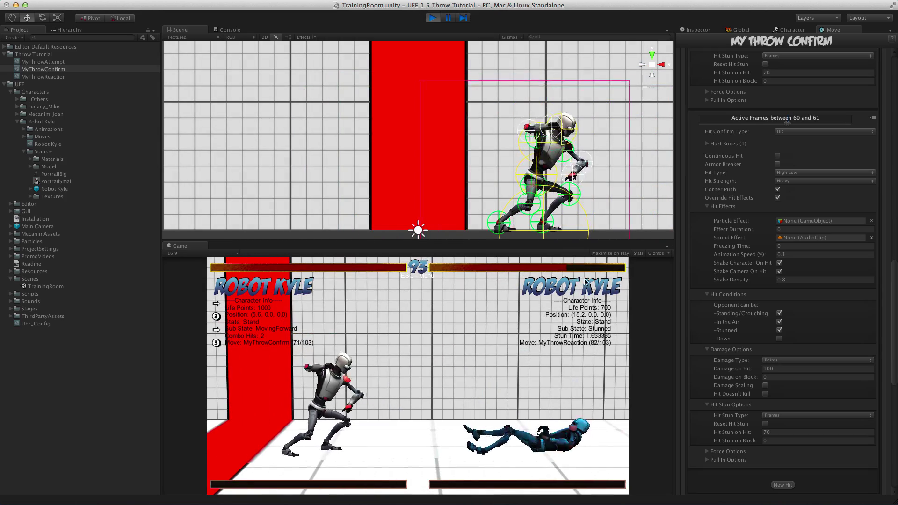
key(d)
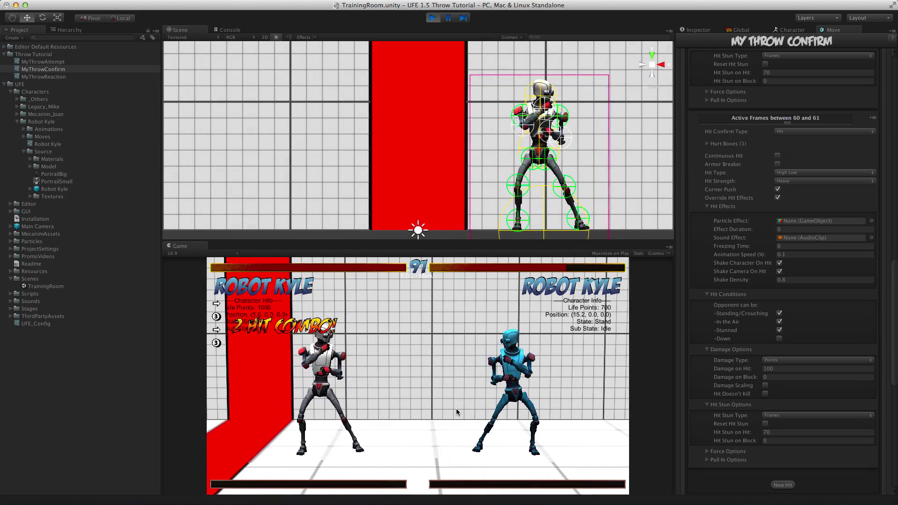
key(u)
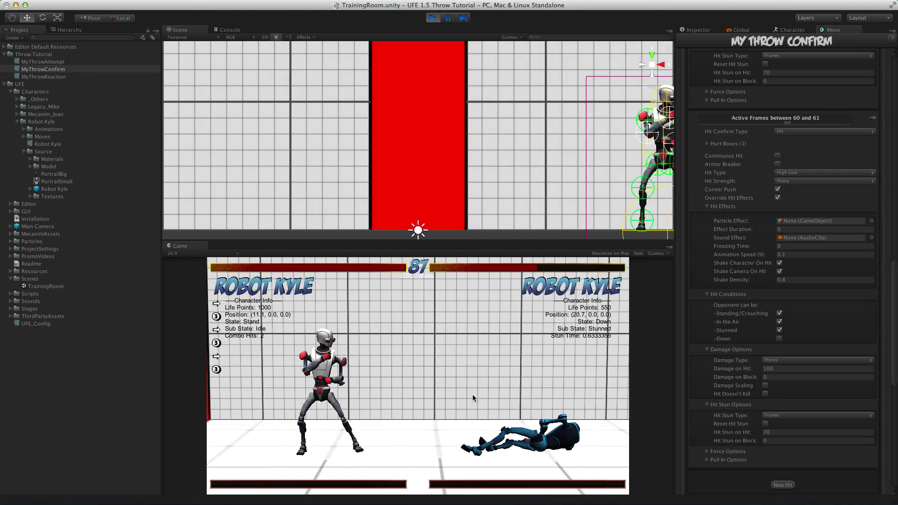
click(432, 17)
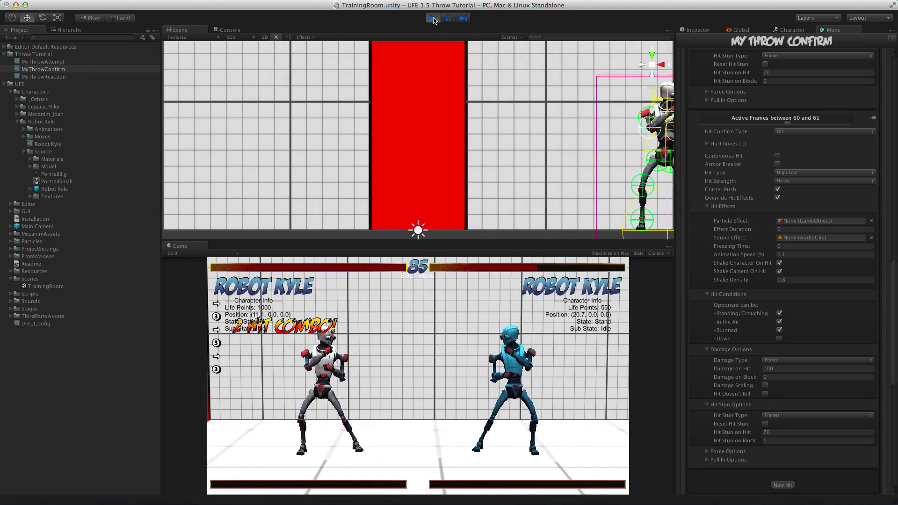
Review the confirm move's hits and opponent override, preview the confirm and override animations together, and scrub through the override's frames.
scroll(838, 387, down, 2)
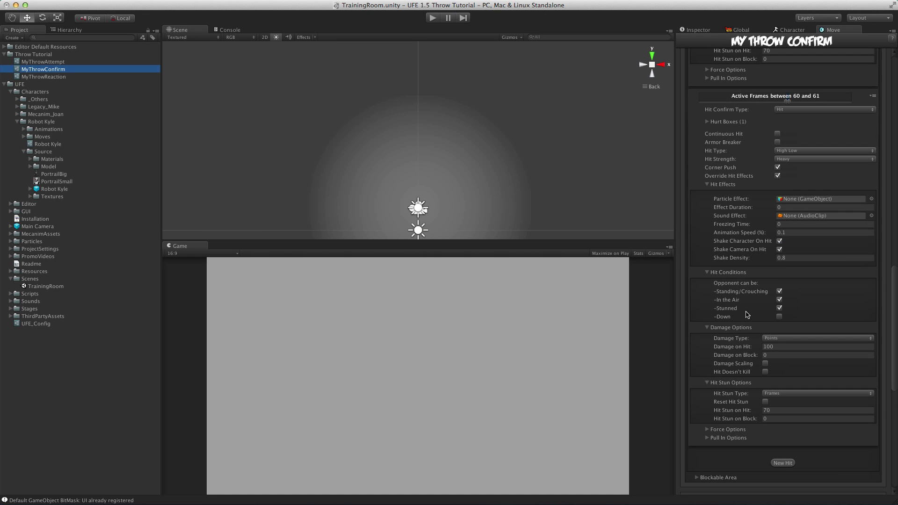
scroll(743, 349, up, 10)
scroll(744, 349, down, 15)
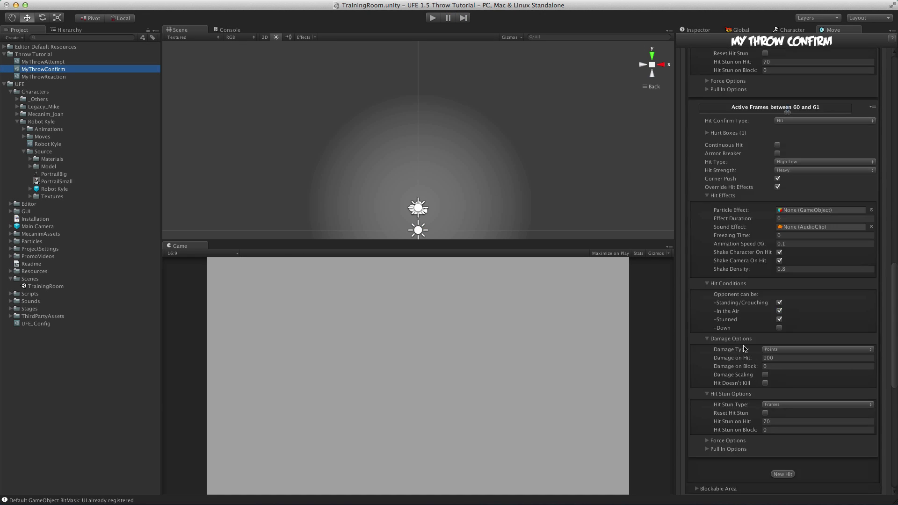
scroll(745, 347, down, 4)
click(689, 344)
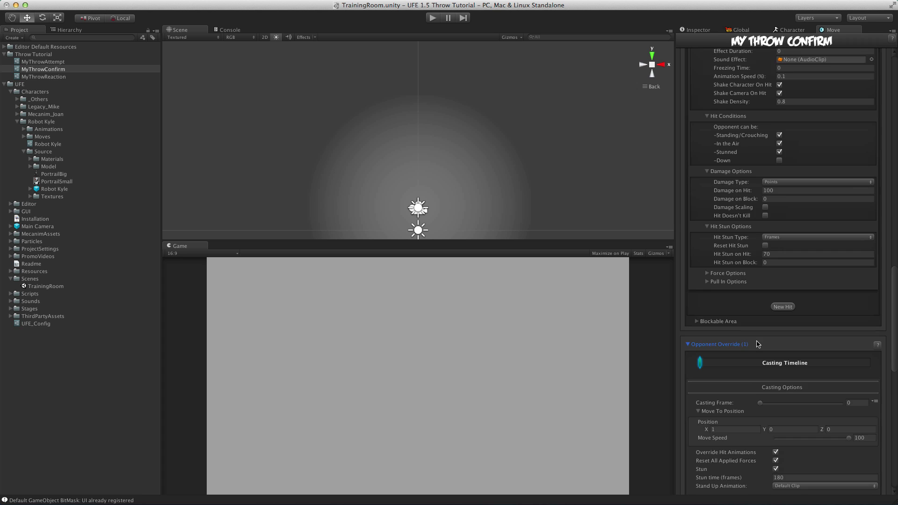
scroll(701, 211, up, 15)
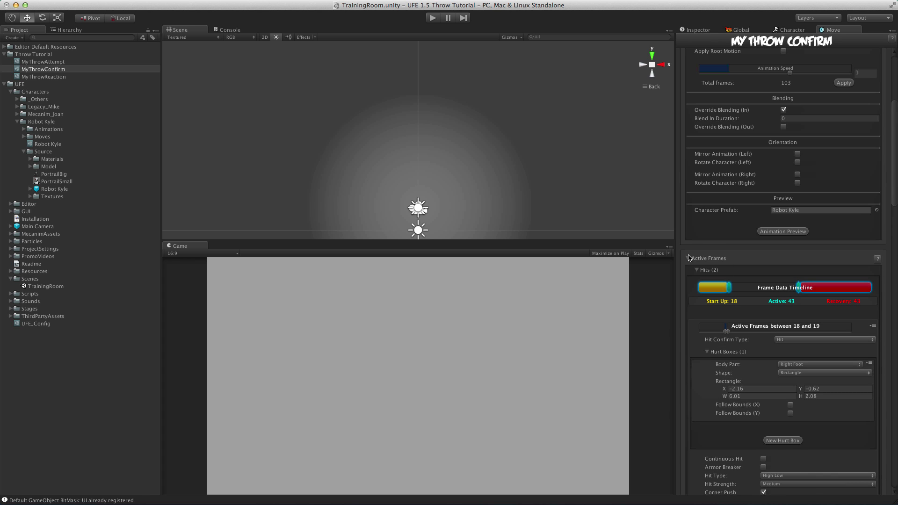
click(688, 259)
click(769, 234)
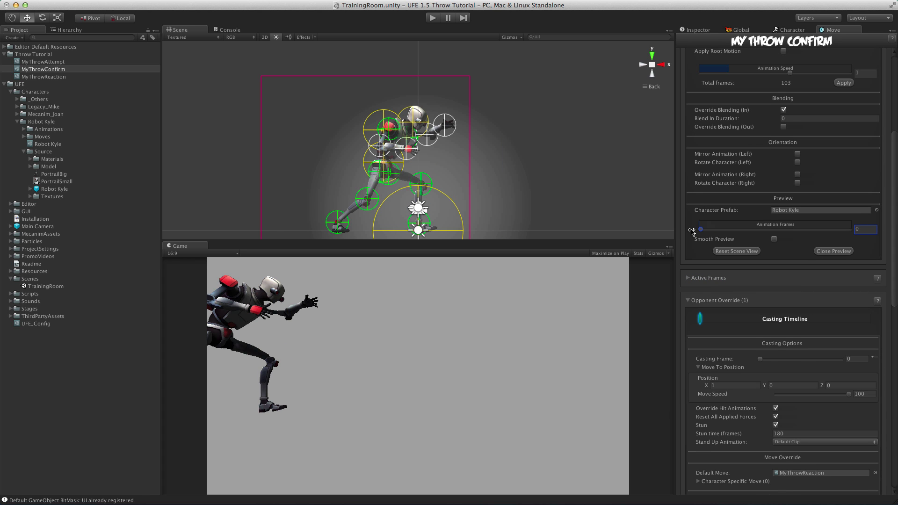
scroll(730, 326, down, 10)
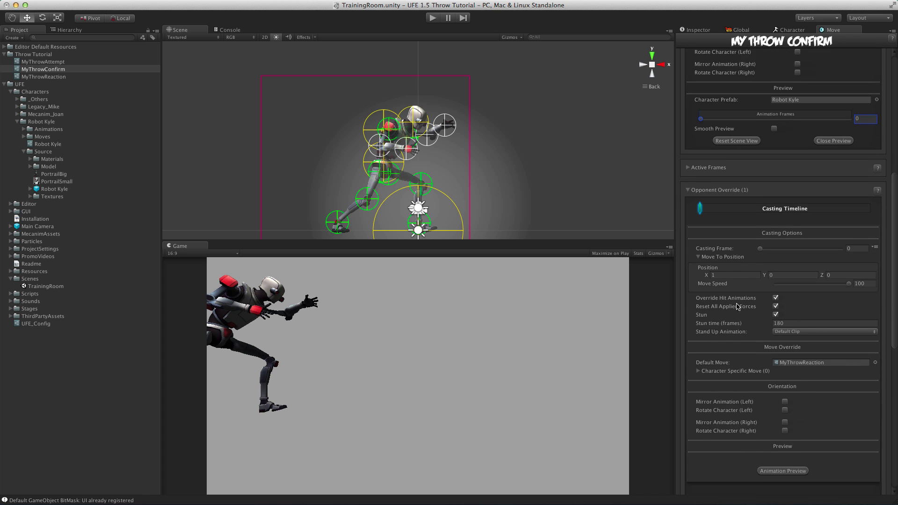
click(780, 451)
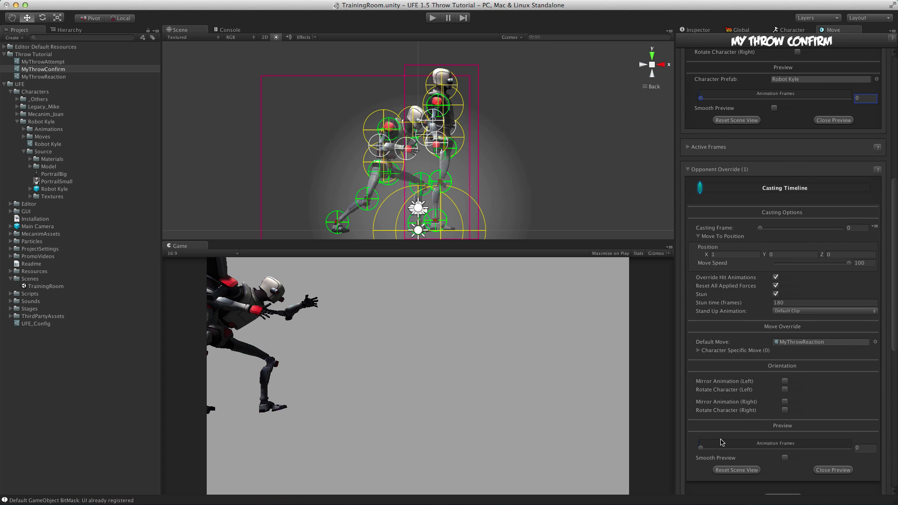
drag(702, 449, 789, 434)
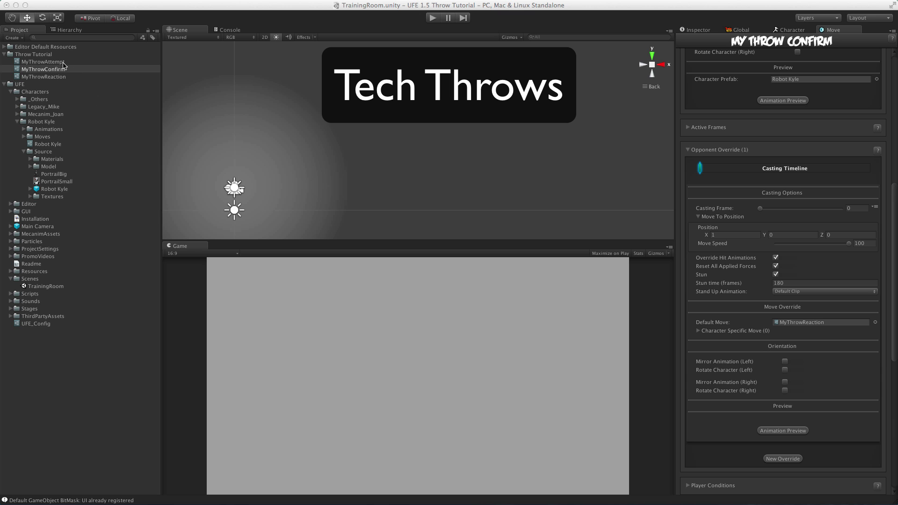
Duplicate MyThrowAttempt in the Throw Tutorial folder and name the copy MyThrowTech.
click(43, 62)
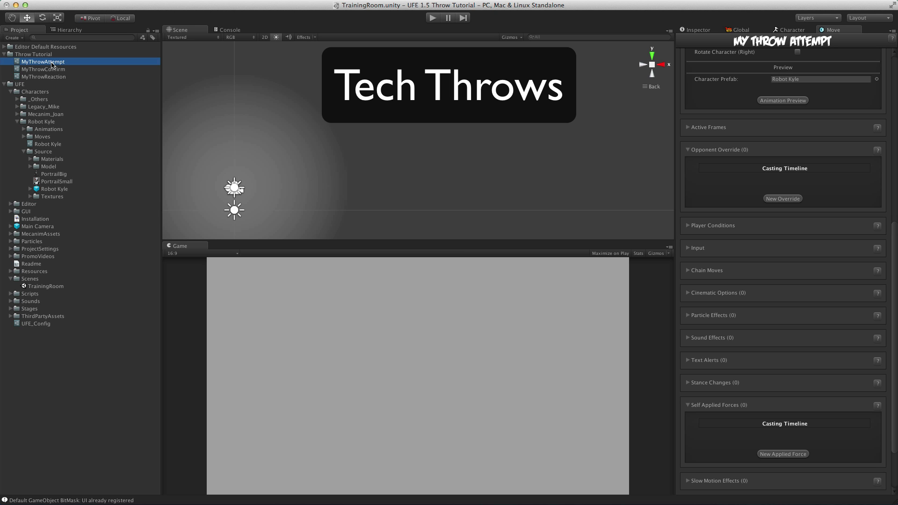
right_click(52, 63)
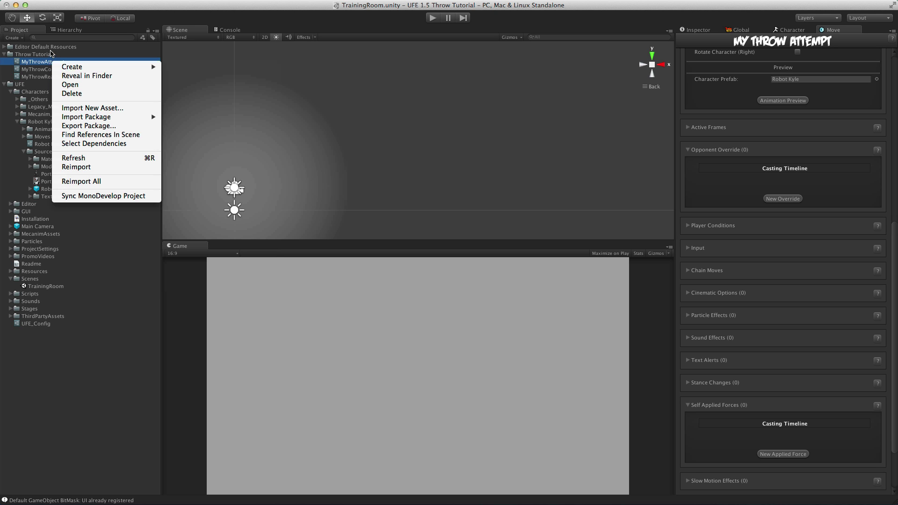
click(50, 55)
key(super+d)
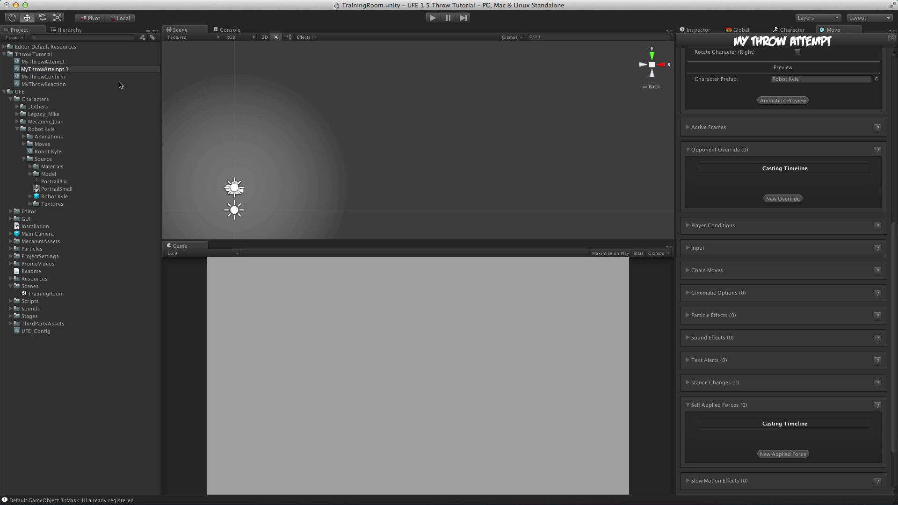
key(Return)
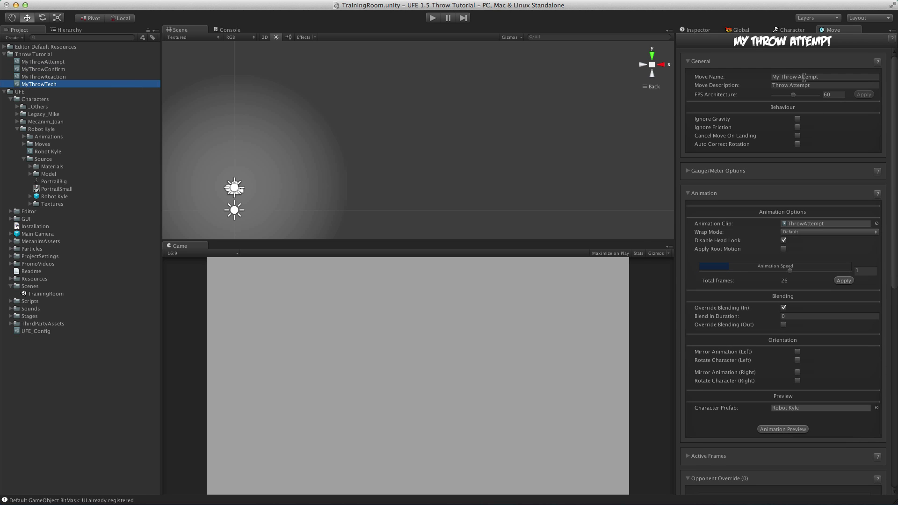
Name the new move My Throw Tech and set its animation speed to -0.75.
double_click(804, 77)
text(Tech)
key(Tab)
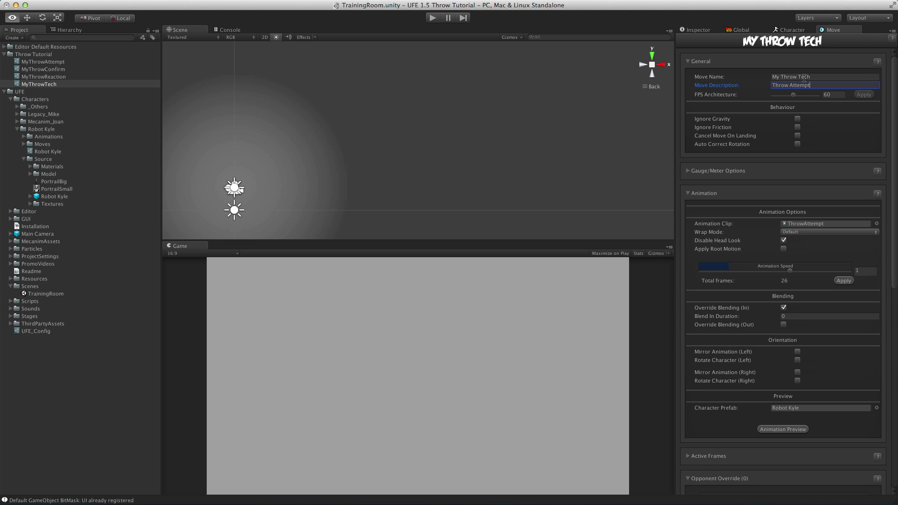
scroll(877, 213, down, 3)
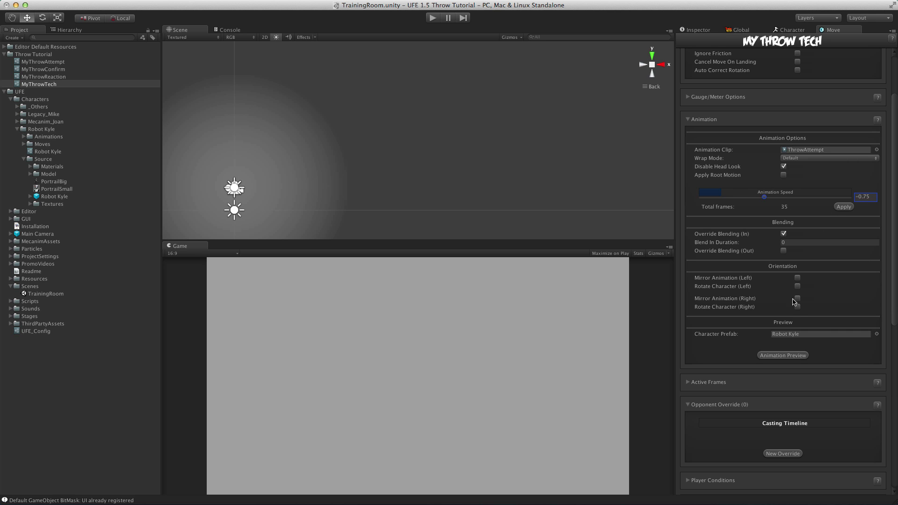
Remove the hit at frames 8 to 9 from MyThrowTech's active frames.
scroll(758, 356, down, 1)
click(709, 372)
scroll(785, 345, down, 5)
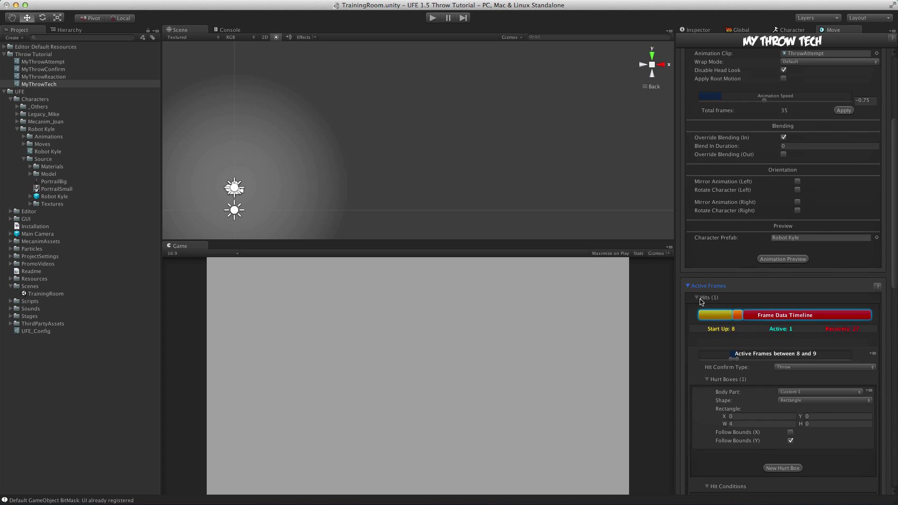
scroll(785, 345, down, 5)
click(873, 248)
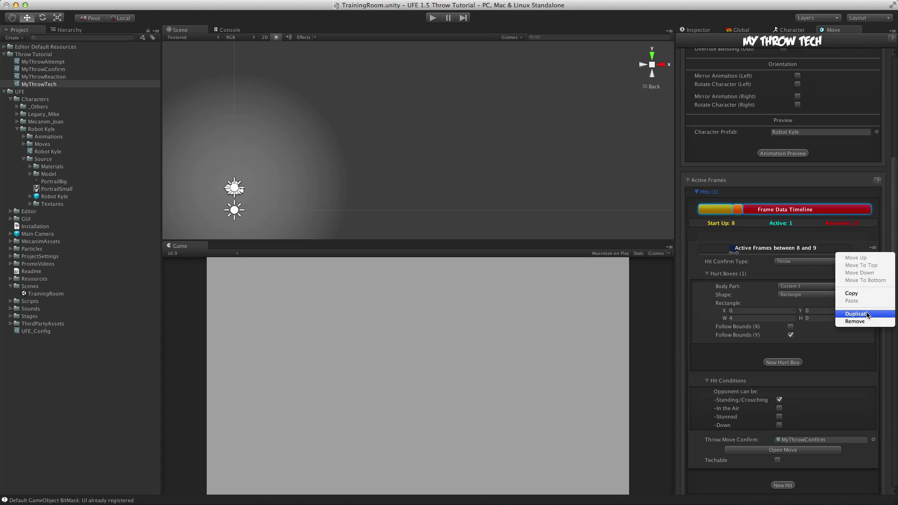
click(855, 321)
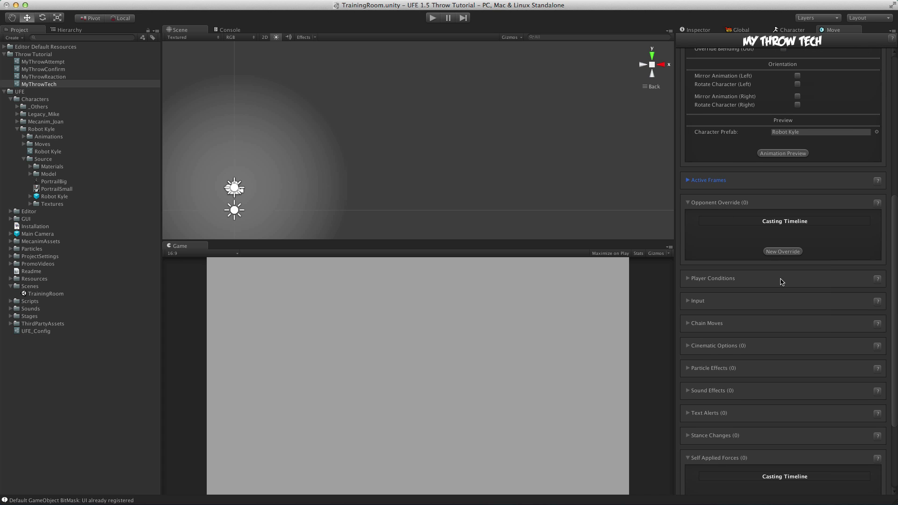
Remove both button executions, Forward and Button 3, from MyThrowTech's input settings.
click(705, 208)
click(690, 252)
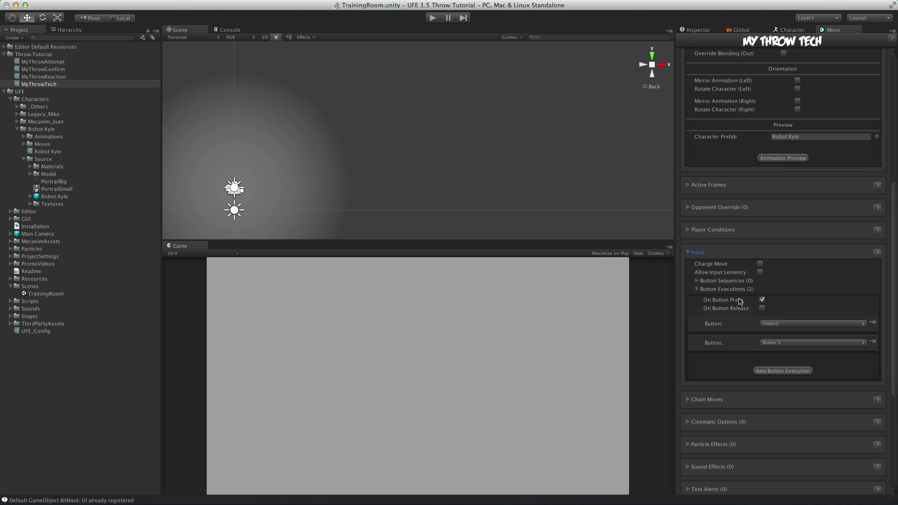
click(874, 323)
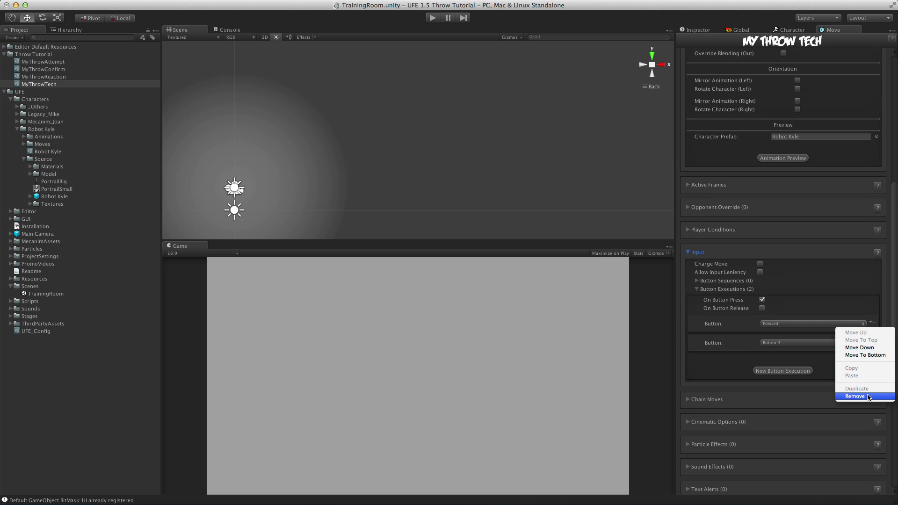
click(868, 397)
click(873, 323)
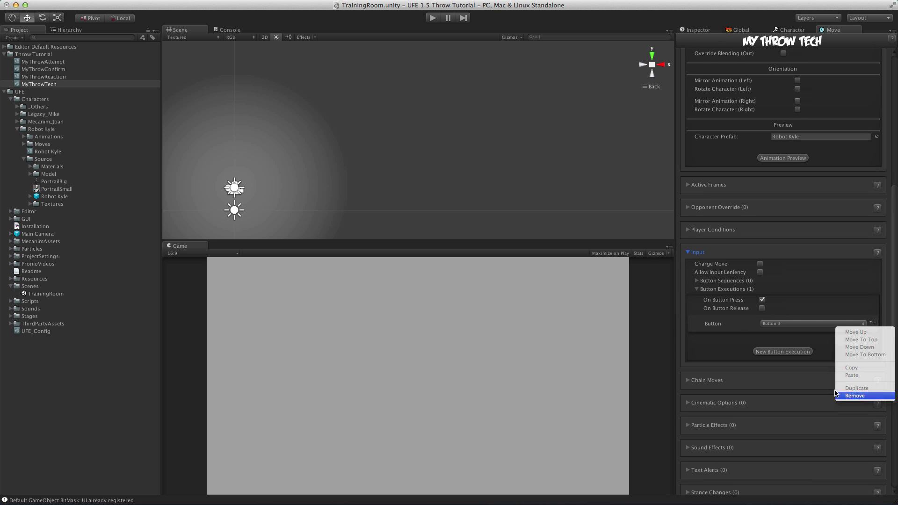
click(855, 396)
click(697, 252)
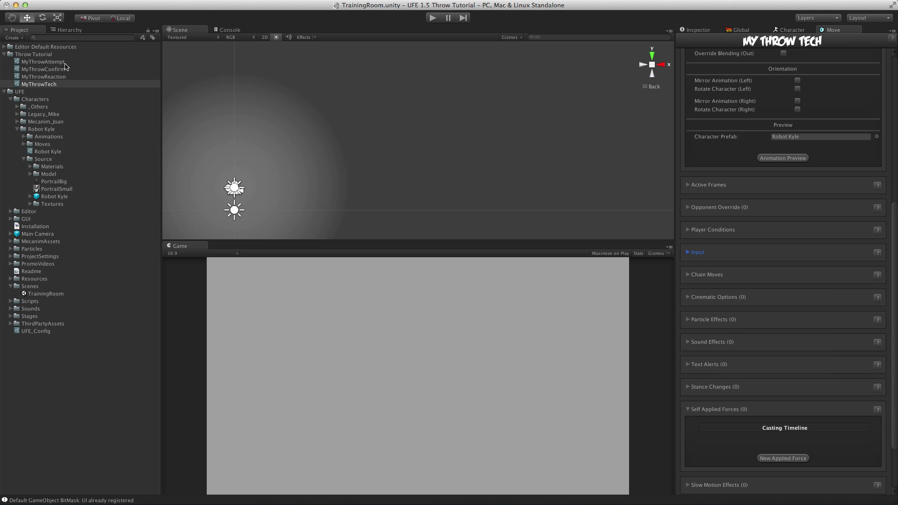
In MyThrowAttempt's throw hit, enable Techable and assign MyThrowTech as the Tech Move.
click(43, 62)
click(687, 185)
scroll(745, 320, down, 5)
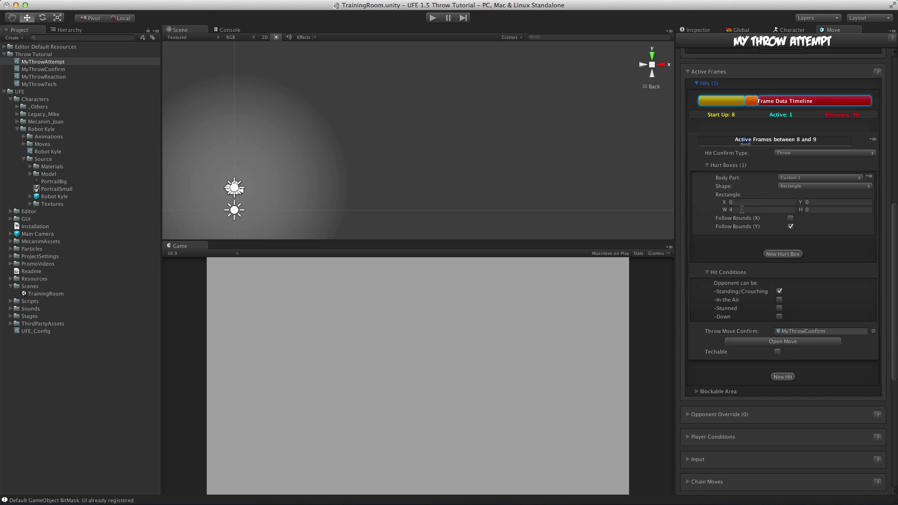
click(777, 312)
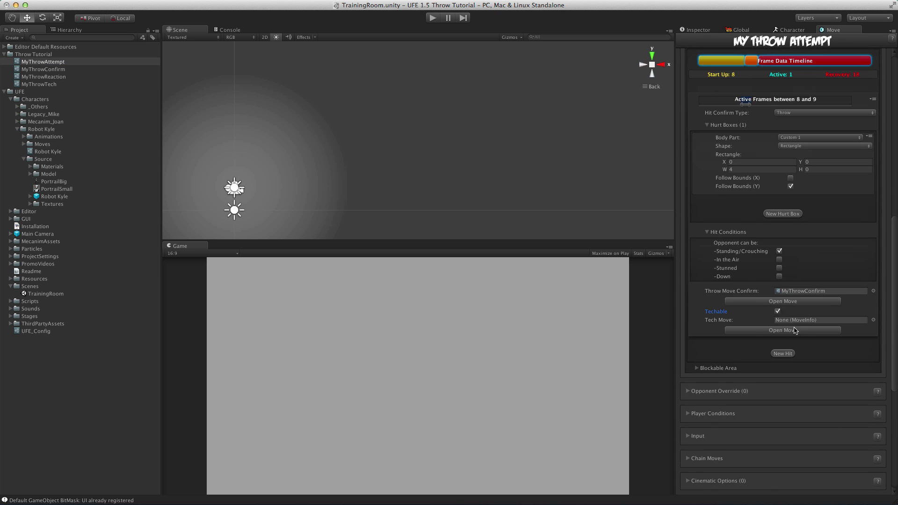
drag(40, 84, 591, 320)
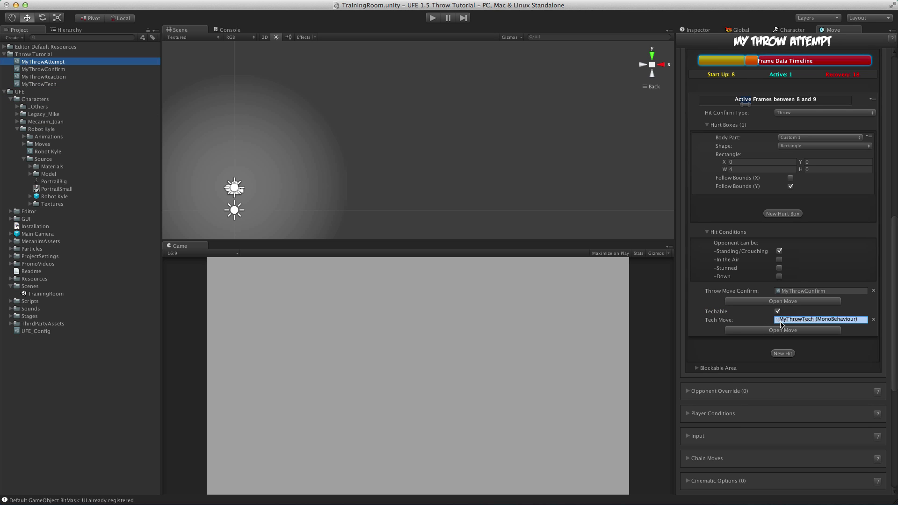
Add a new move entry to Robot Kyle's move list and assign MyThrowTech to it.
click(794, 31)
click(782, 438)
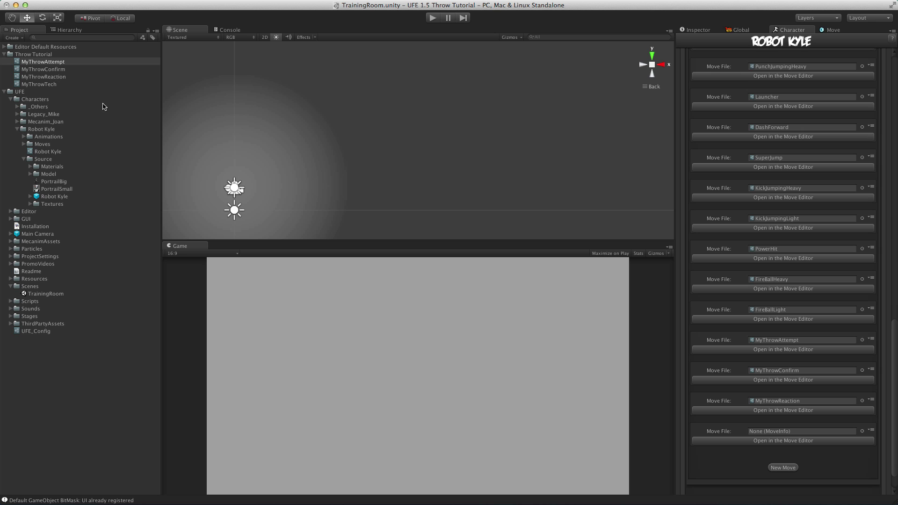
drag(52, 85, 803, 402)
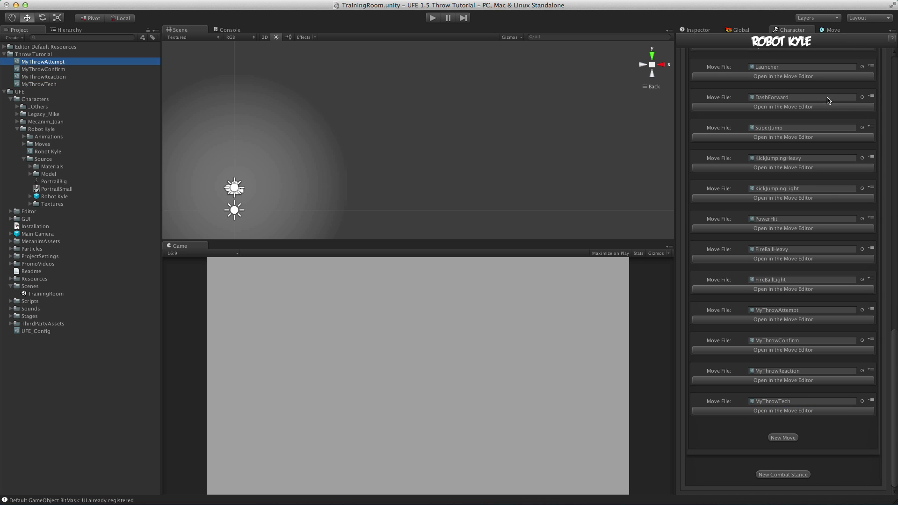
Open MyThrowAttempt in the move editor and remove the Forward button from its input executions.
click(791, 320)
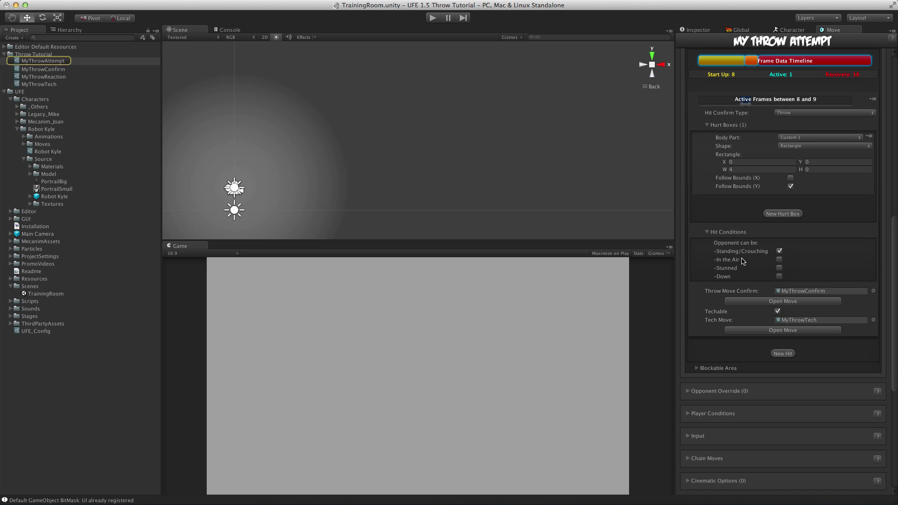
click(689, 437)
scroll(740, 333, down, 5)
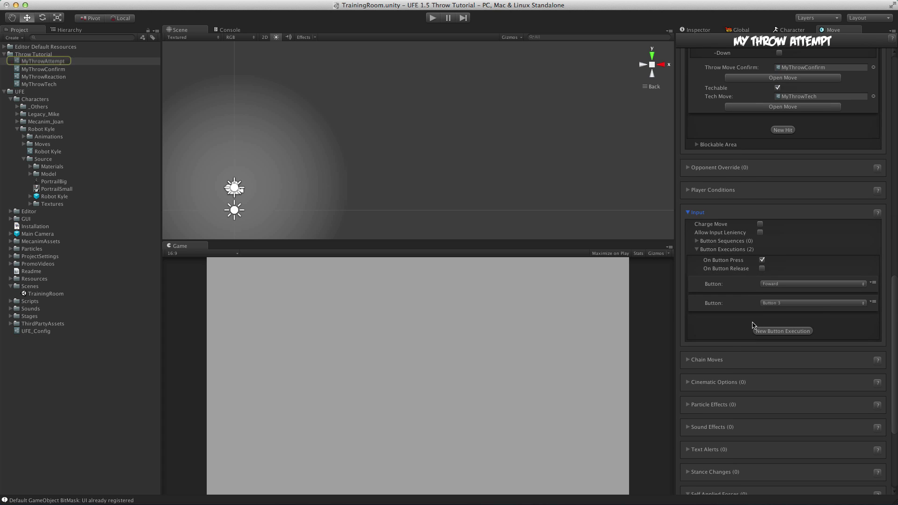
click(874, 284)
click(855, 356)
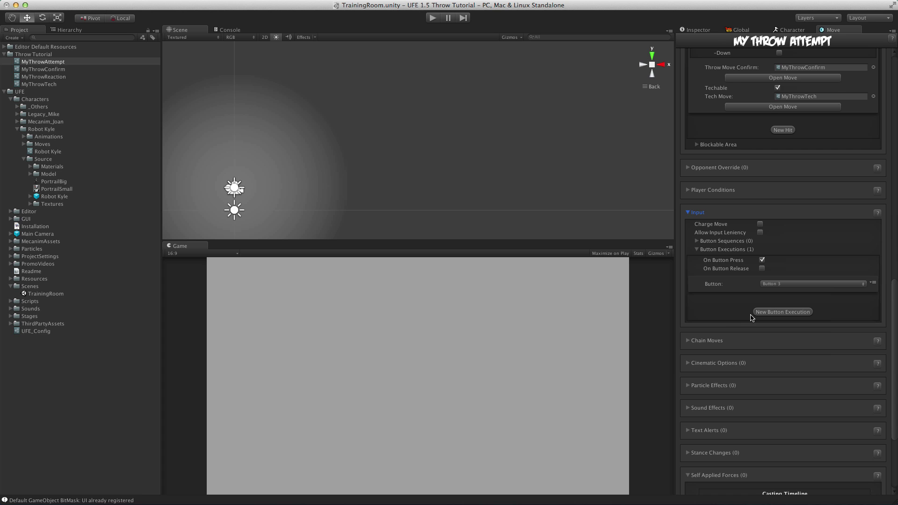
scroll(789, 103, up, 3)
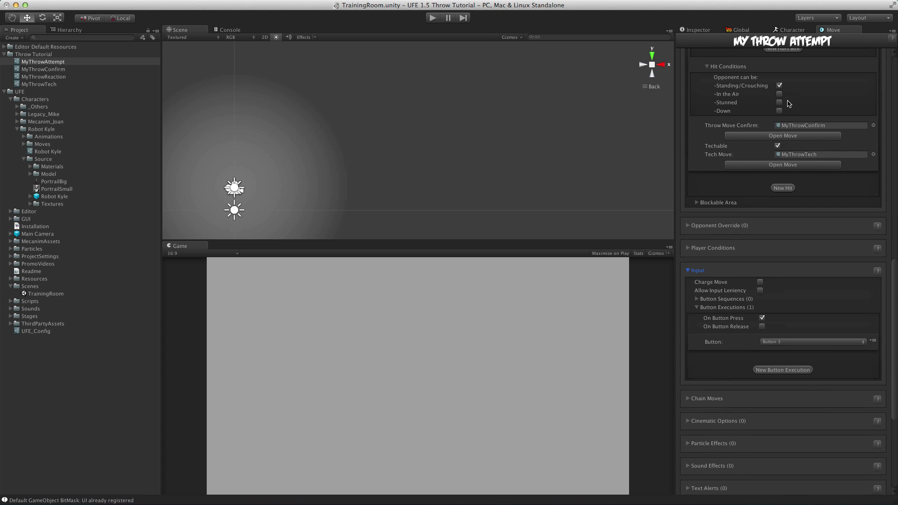
Start a match, walk both fighters together and perform simultaneous throws several times to test the tech.
click(431, 17)
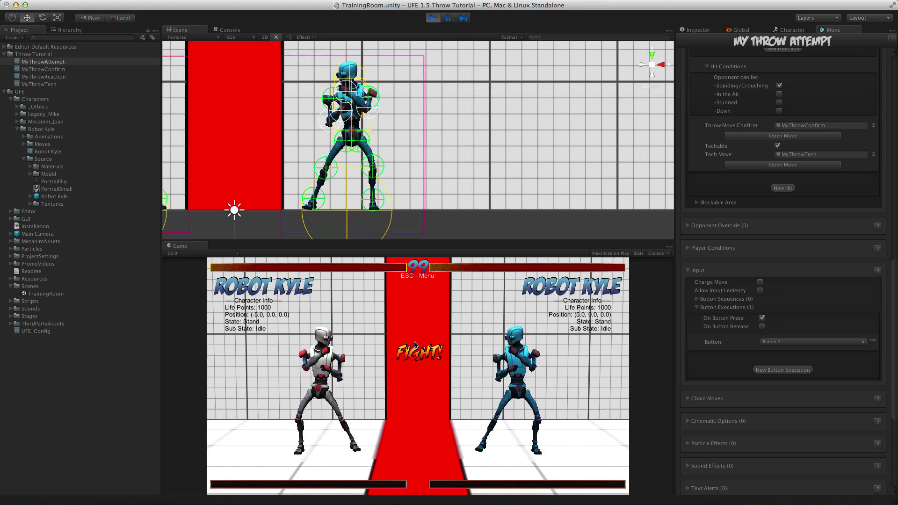
key(d)
key(Left)
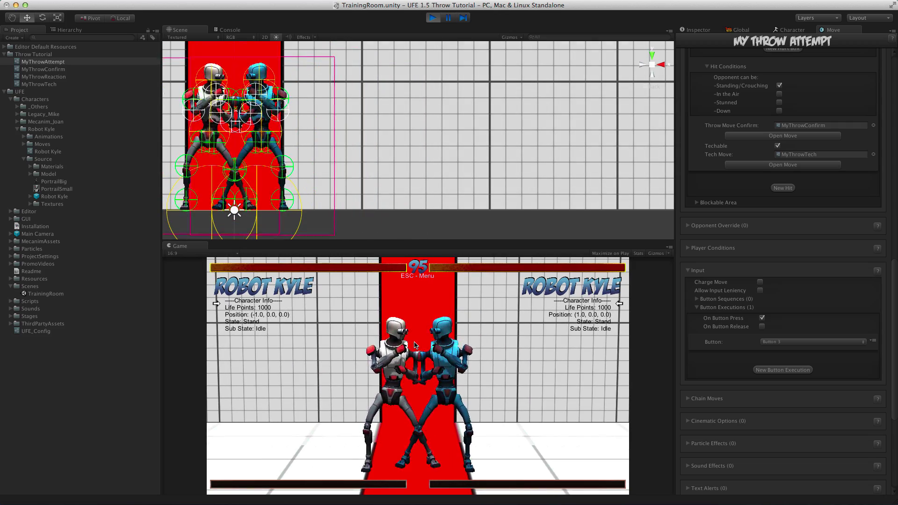
key(u)
key(Page_Up)
key(u)
key(Page_Up)
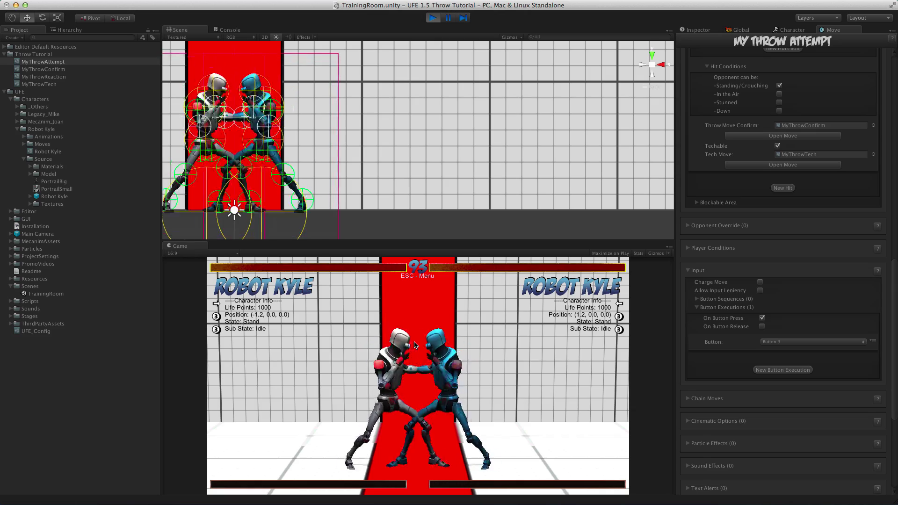
key(u)
key(Page_Up)
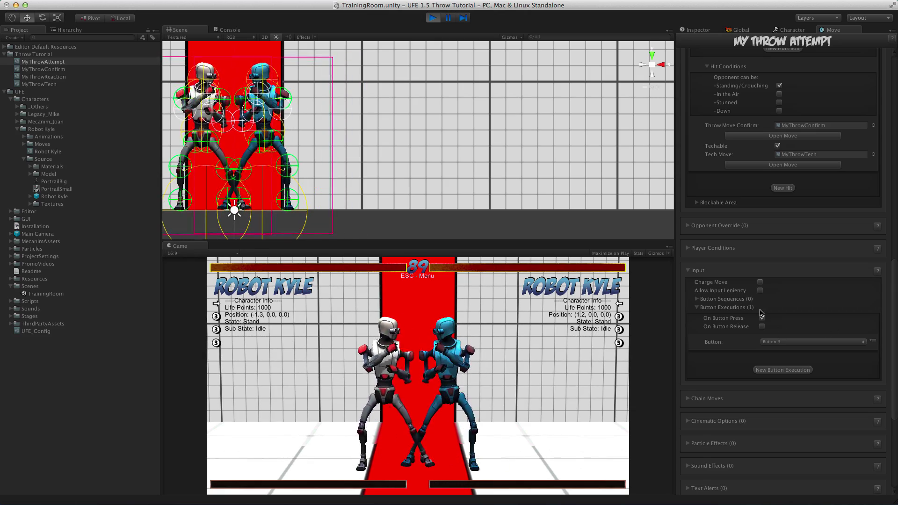
Stop the match, open MyThrowTech and preview its animation at frame 0.
click(41, 83)
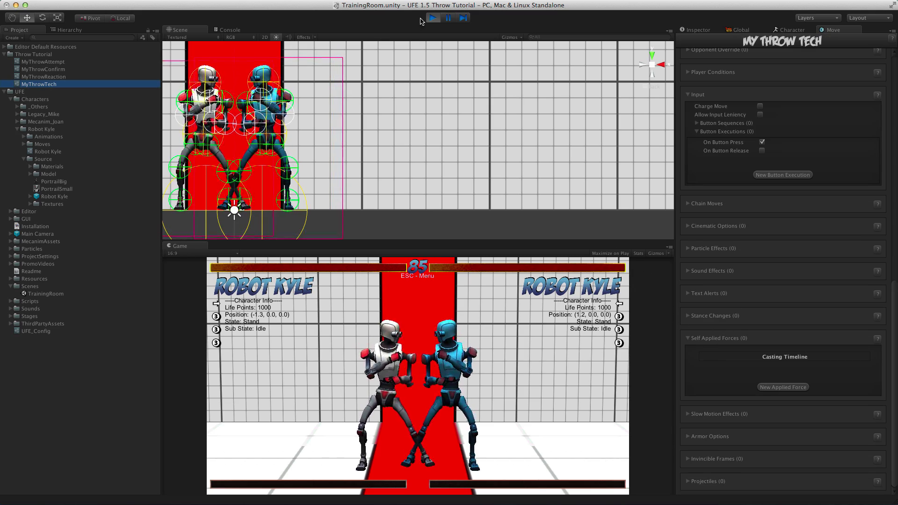
key(super+p)
click(687, 216)
click(689, 73)
click(777, 100)
drag(784, 100, 700, 102)
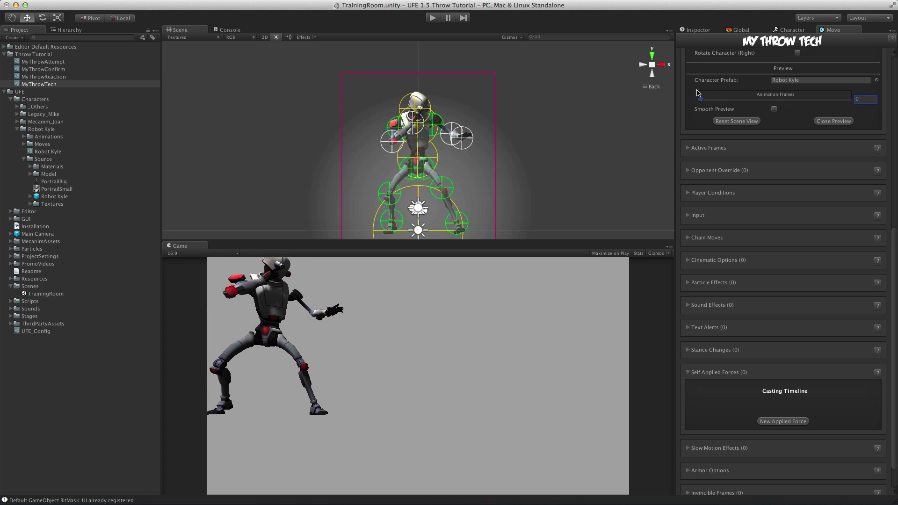
Add a self applied force at frame 0 with X -20 and close the animation preview.
scroll(783, 387, down, 3)
click(783, 387)
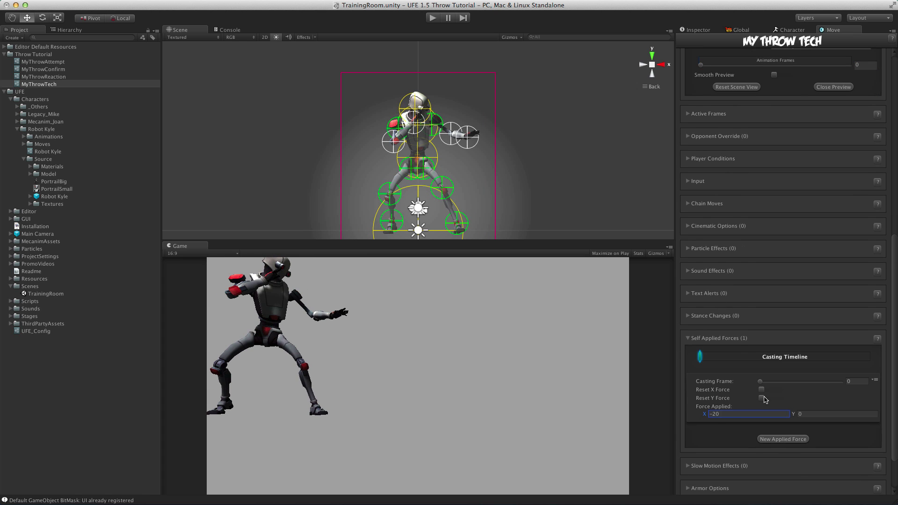
click(849, 89)
Enable both force resets on the first force, then add a second at casting frame 10 with X -10, checking it in the animation preview.
click(777, 419)
scroll(778, 418, down, 6)
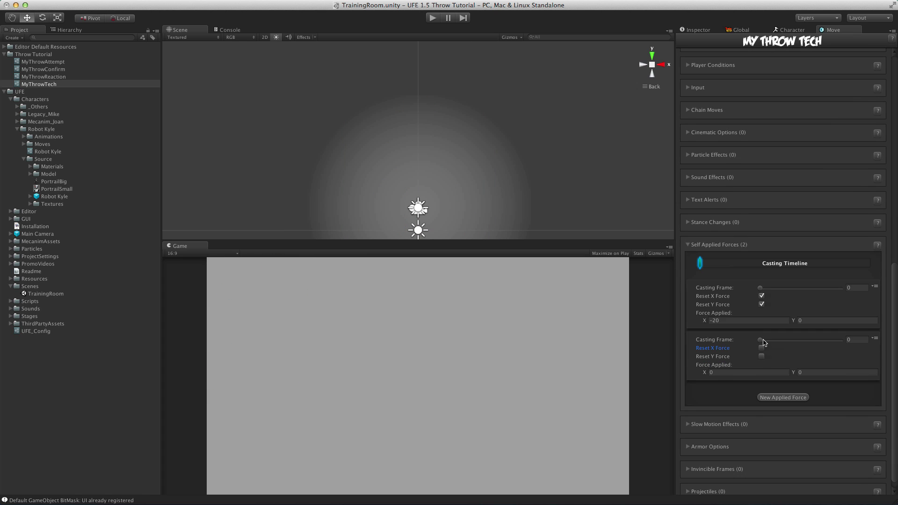
drag(762, 340, 776, 341)
scroll(758, 154, up, 8)
click(767, 105)
scroll(768, 294, down, 10)
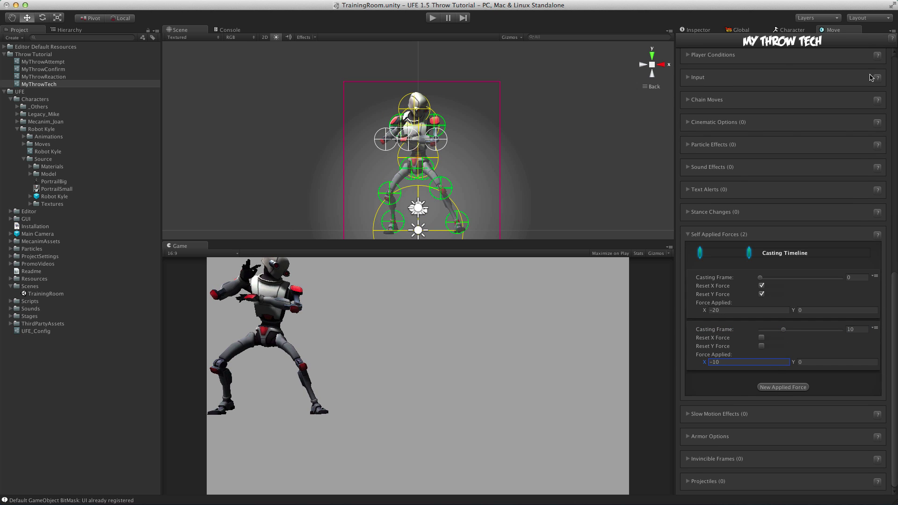
scroll(870, 78, up, 10)
click(842, 211)
Start a match and repeatedly walk both fighters together into simultaneous throws to test the push-back of the two applied forces.
click(433, 18)
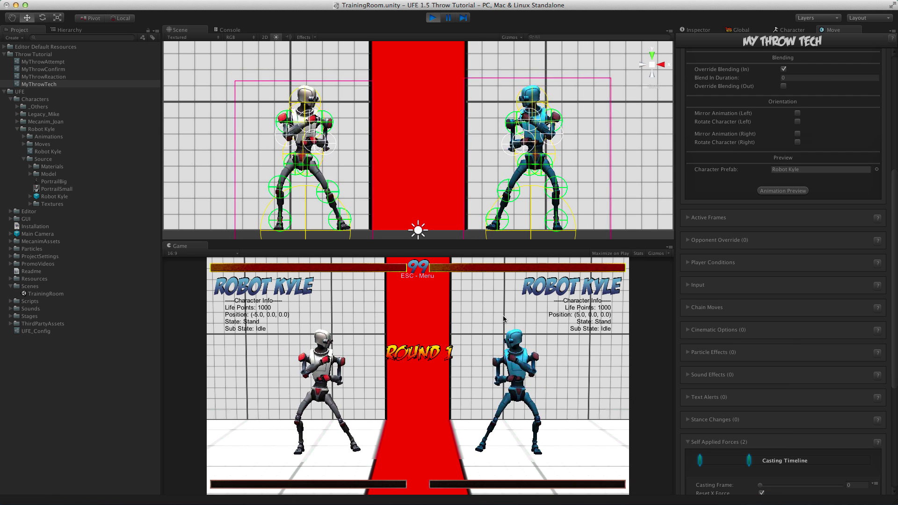
key(Left)
key(d)
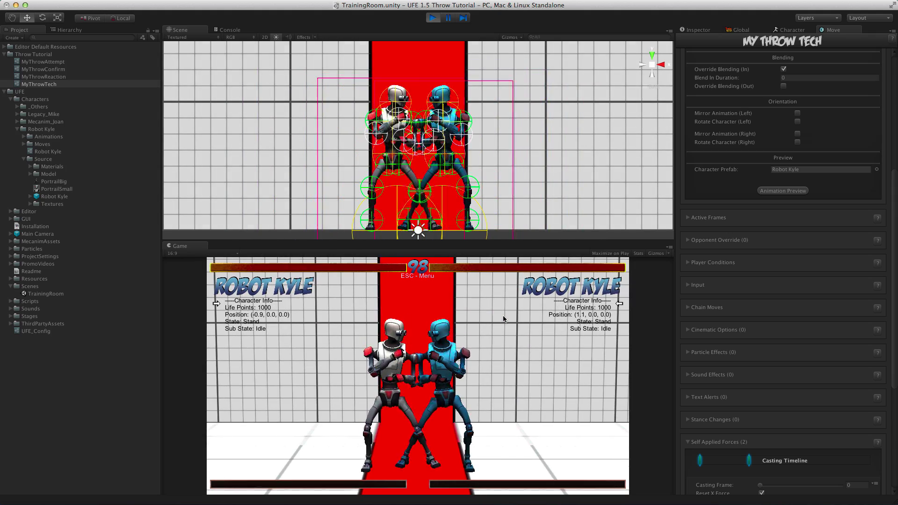
key(u)
key(Page_Up)
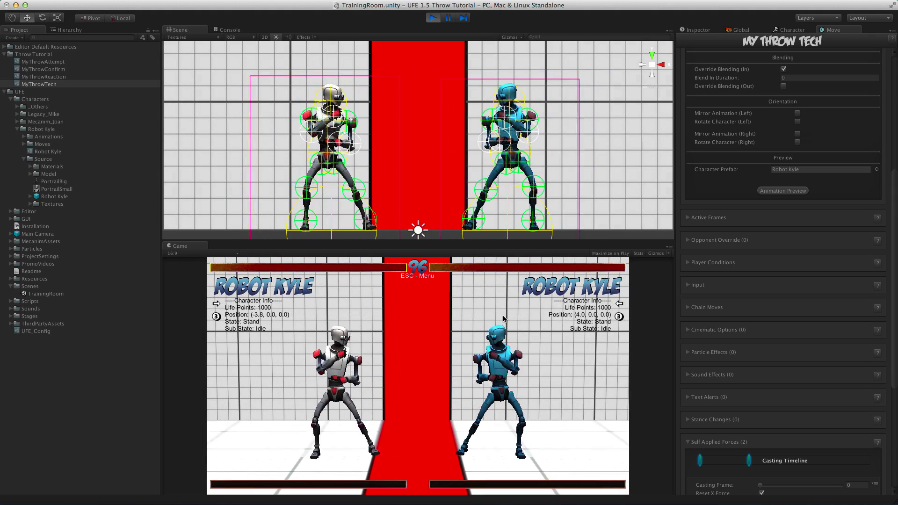
key(d)
key(Left)
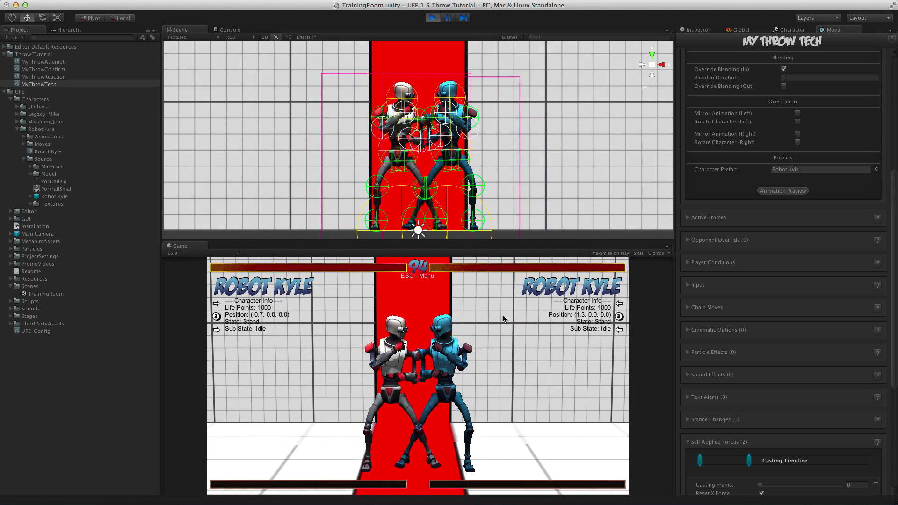
key(u)
key(Page_Up)
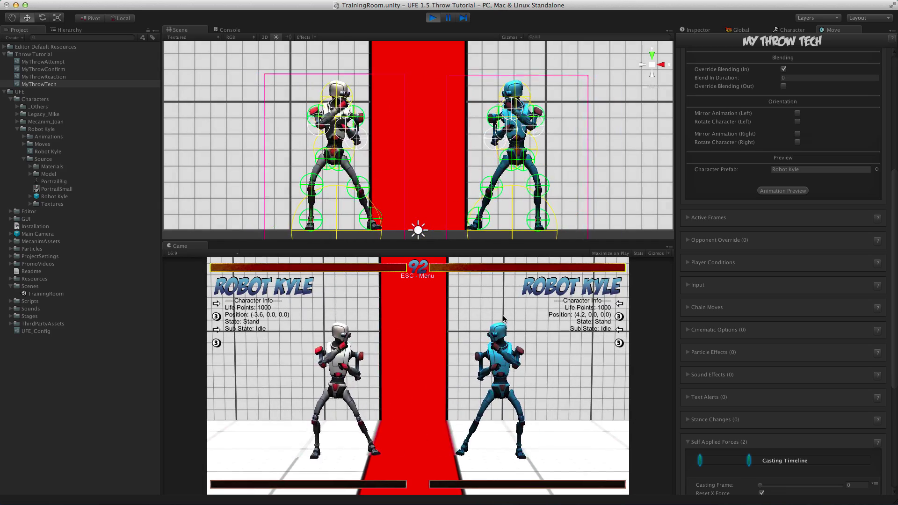
key(d)
key(Left)
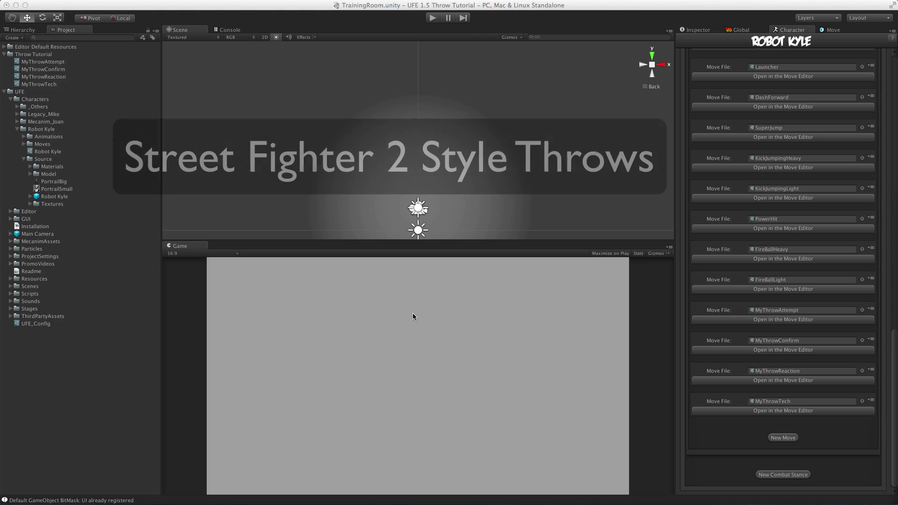
Duplicate the MyThrowAttempt move in the Throw Tutorial folder and rename the copy SF2ThrowAttempt.
click(57, 63)
key(super+d)
click(60, 69)
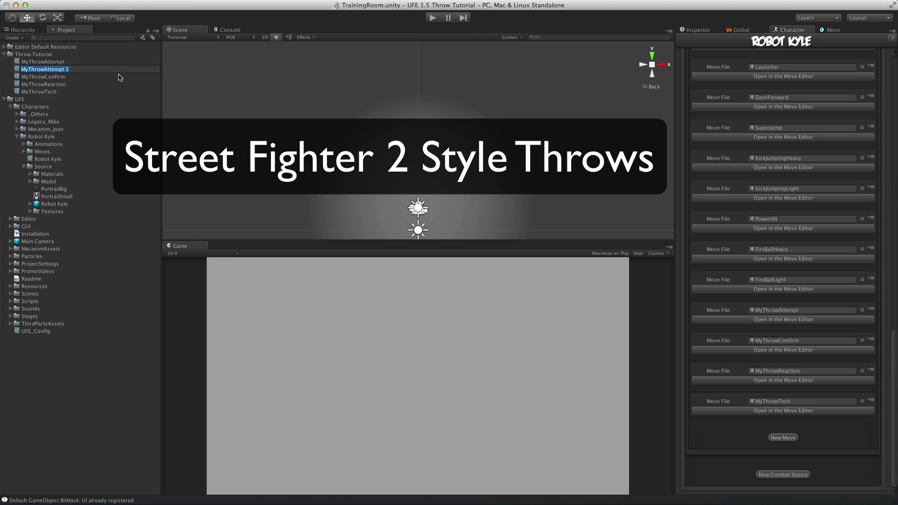
text(SF2ThrowAttempt)
key(Return)
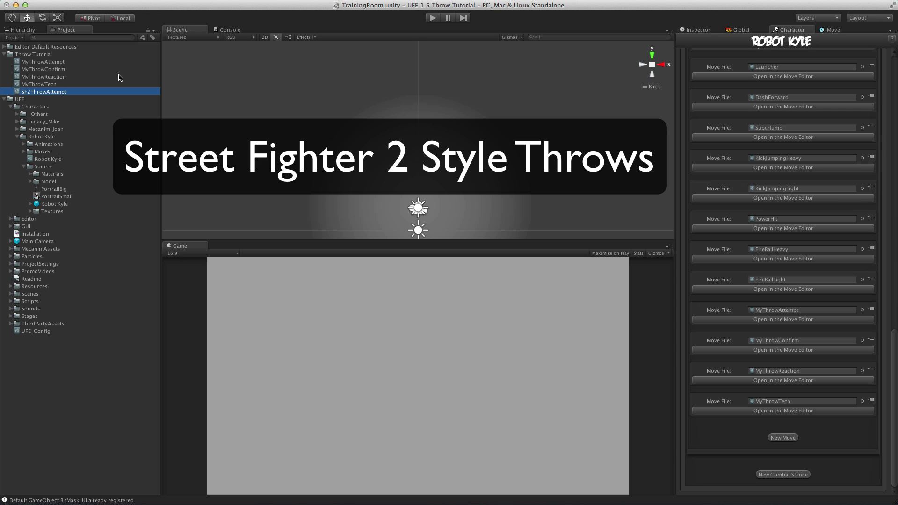
Set the SF2ThrowAttempt move's name to "SF2 Throw Attempt" and description to "Throw Attempt SF2", and clear its animation clip.
click(699, 108)
text(SF2 Throw Attempt)
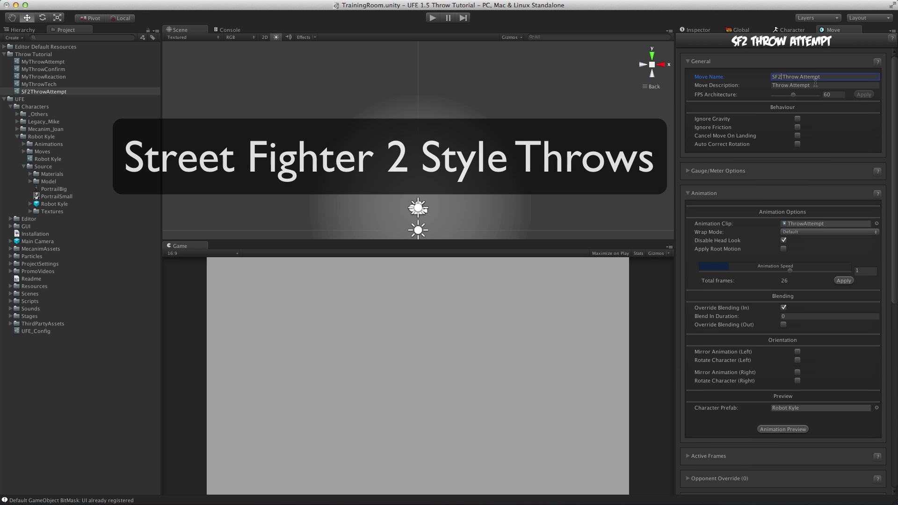
click(819, 85)
text(SF2)
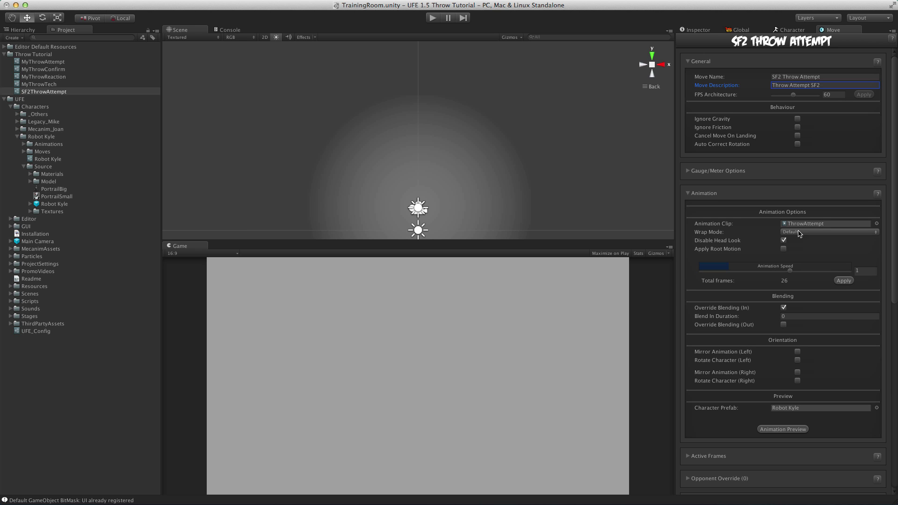
click(818, 223)
key(BackSpace)
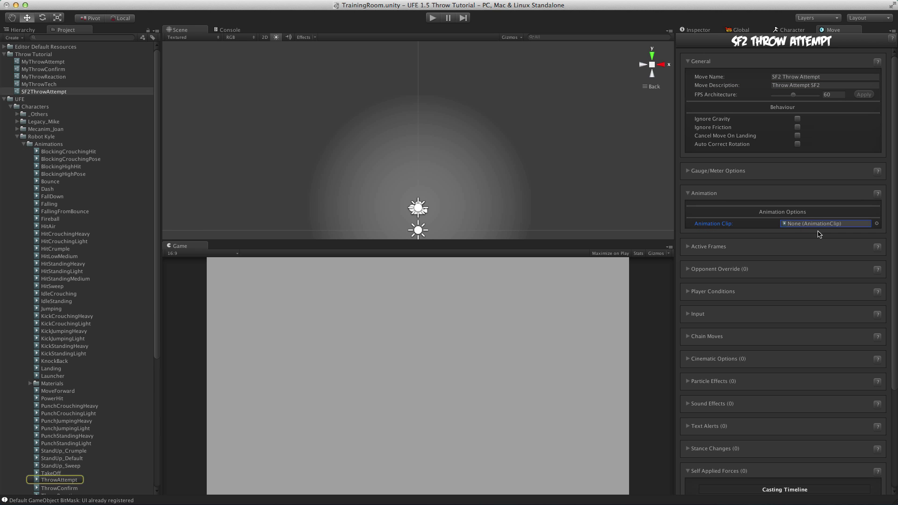
Add a possible state to the move's own player conditions with state Stand and opponent distance Very Close.
click(692, 291)
click(700, 325)
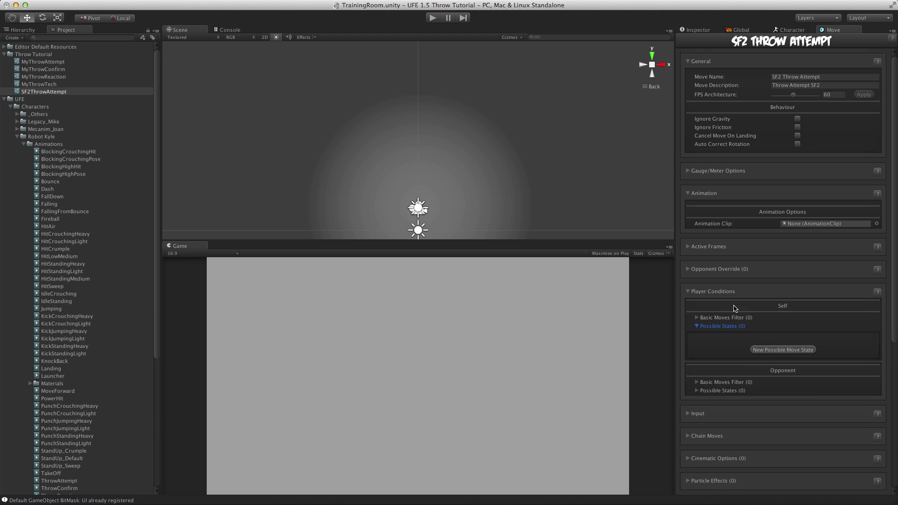
click(783, 349)
scroll(783, 345, down, 5)
click(776, 278)
click(777, 286)
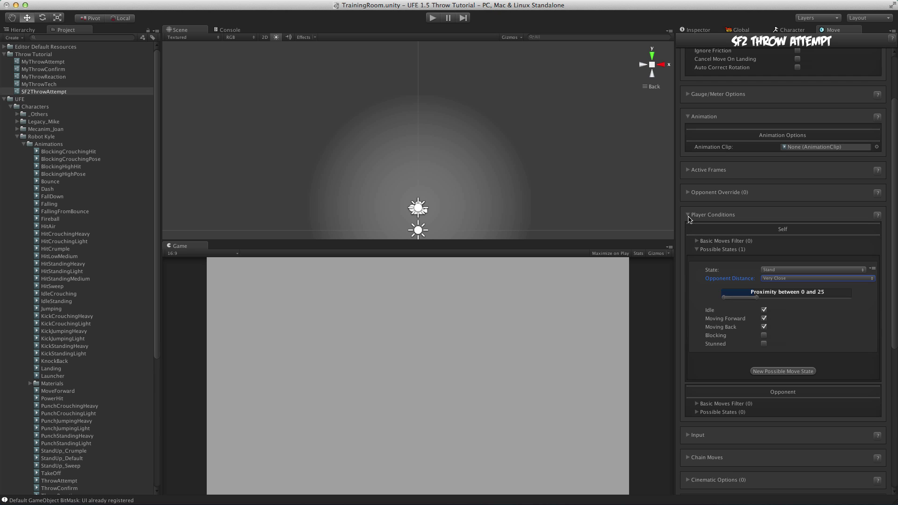
Add two possible states to the opponent conditions, Stand and Crouch, both with opponent distance Any.
click(702, 414)
scroll(735, 364, down, 3)
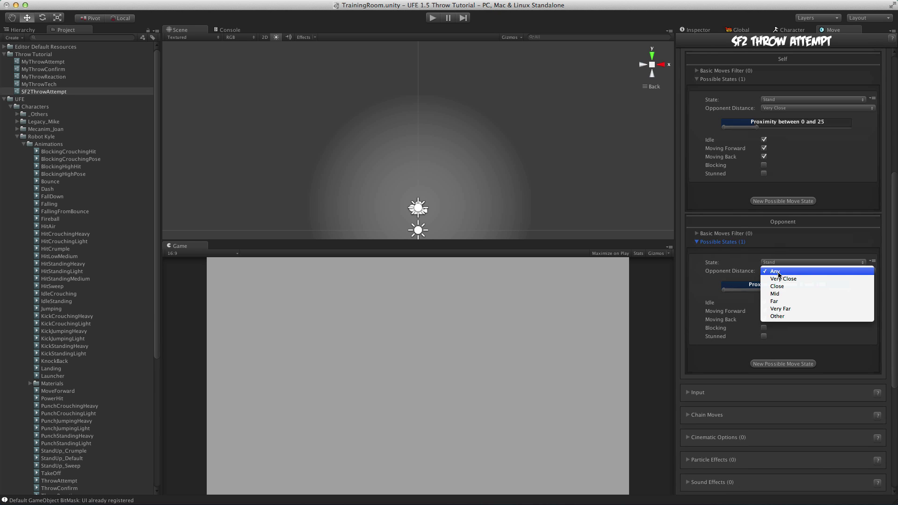
click(776, 271)
click(772, 263)
click(773, 263)
click(772, 365)
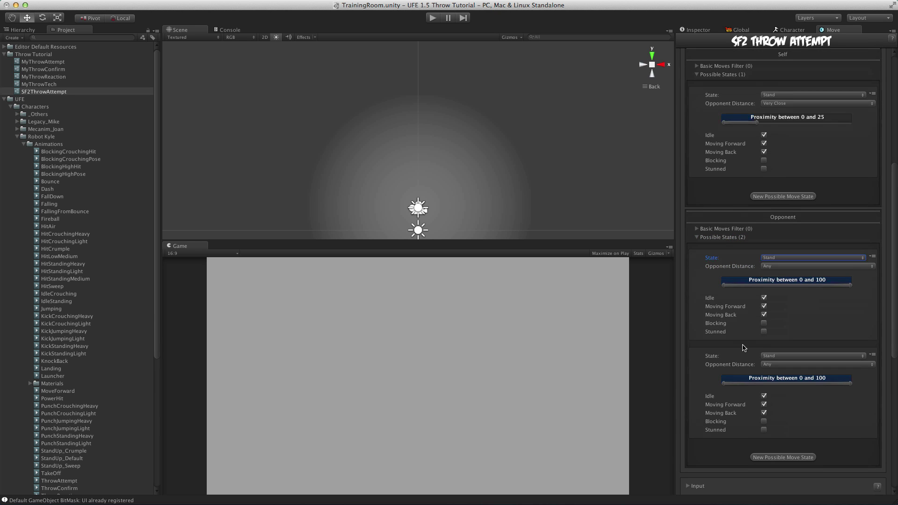
click(796, 356)
click(801, 365)
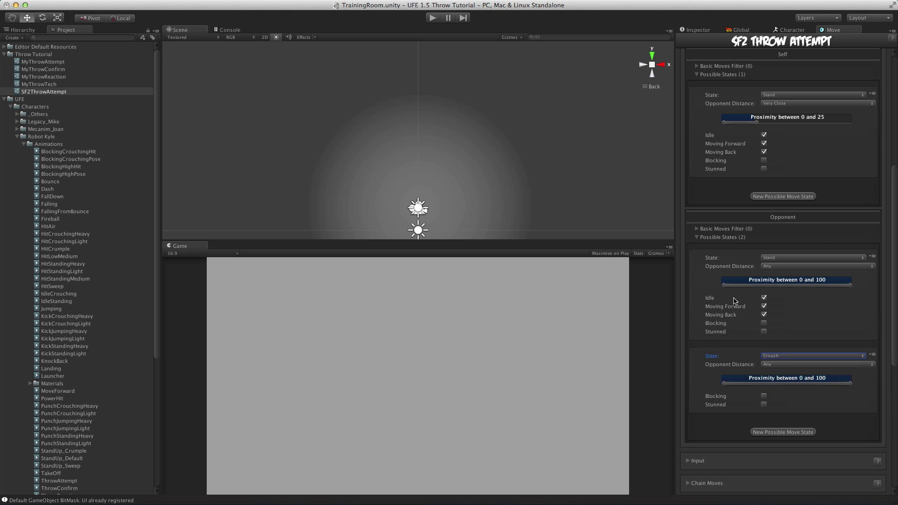
Configure the move's input with two button executions, Foward and Button 2.
scroll(732, 300, down, 7)
click(713, 294)
scroll(748, 309, down, 3)
click(791, 330)
click(792, 304)
click(791, 259)
click(793, 321)
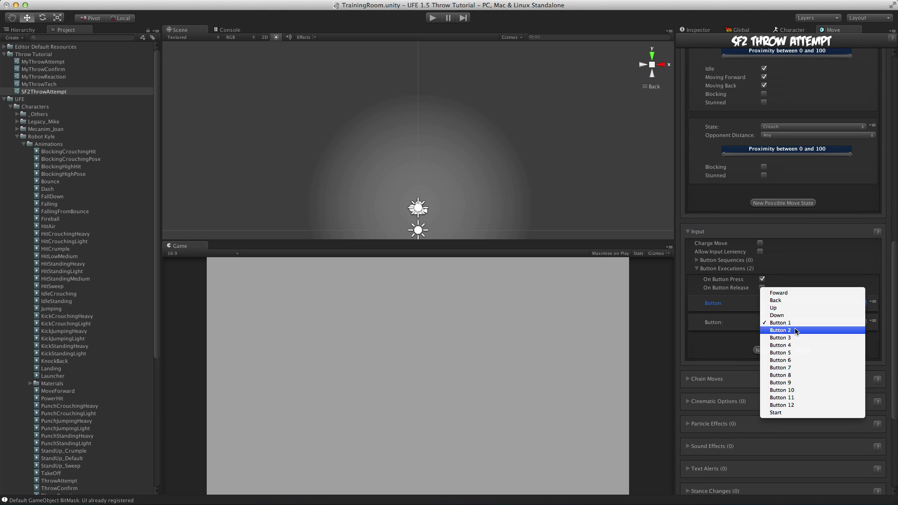
click(796, 331)
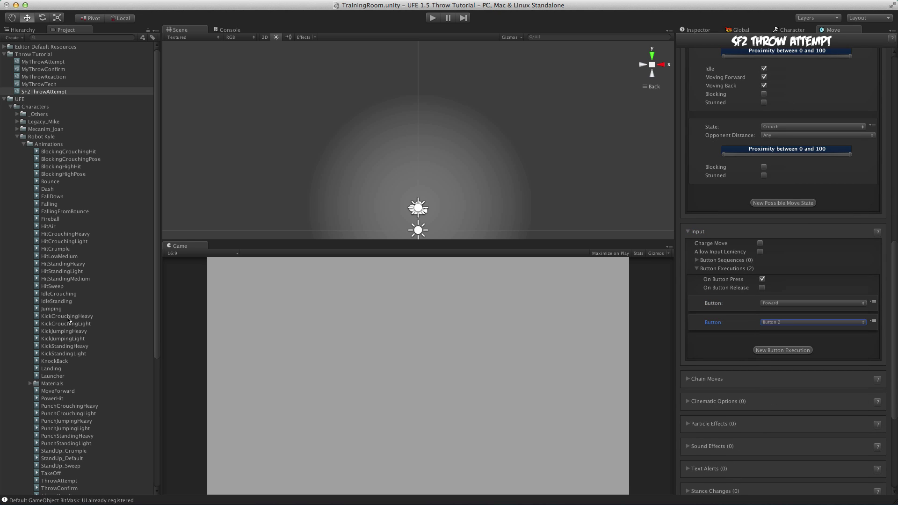
Duplicate the IdleStanding animation, move the copy into the Throw Tutorial folder and rename it SF2Throw.
click(55, 303)
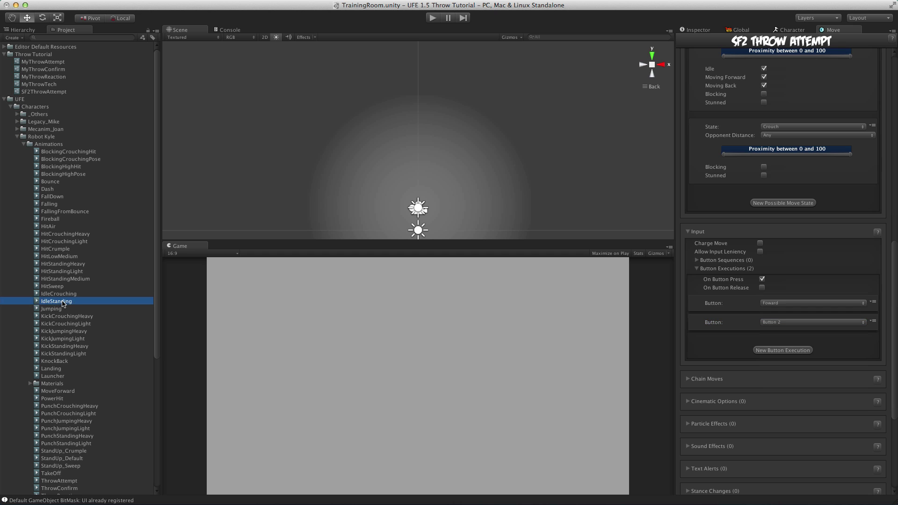
key(super+d)
drag(58, 309, 53, 58)
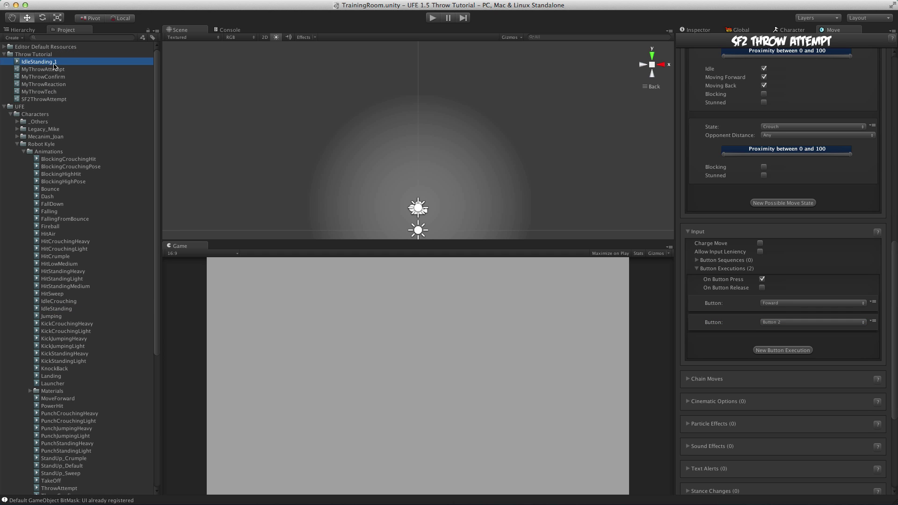
key(Return)
text(SF2Throw)
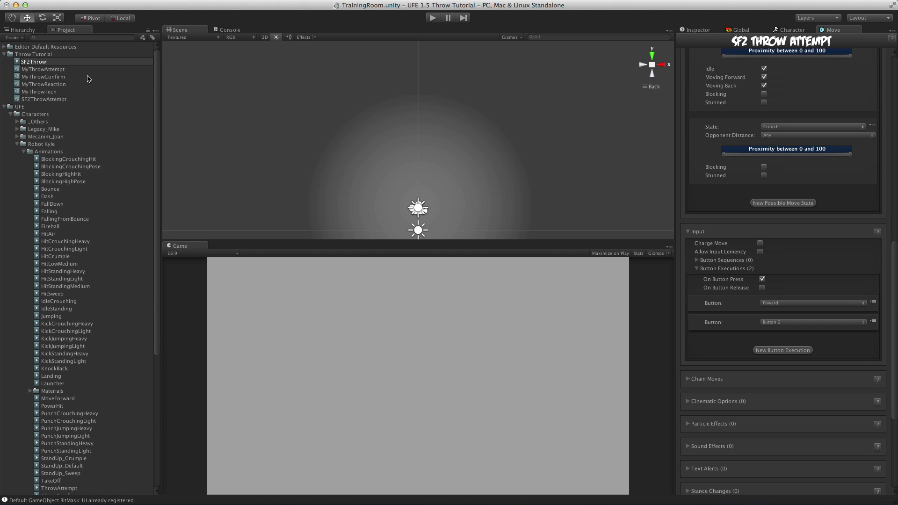
key(Return)
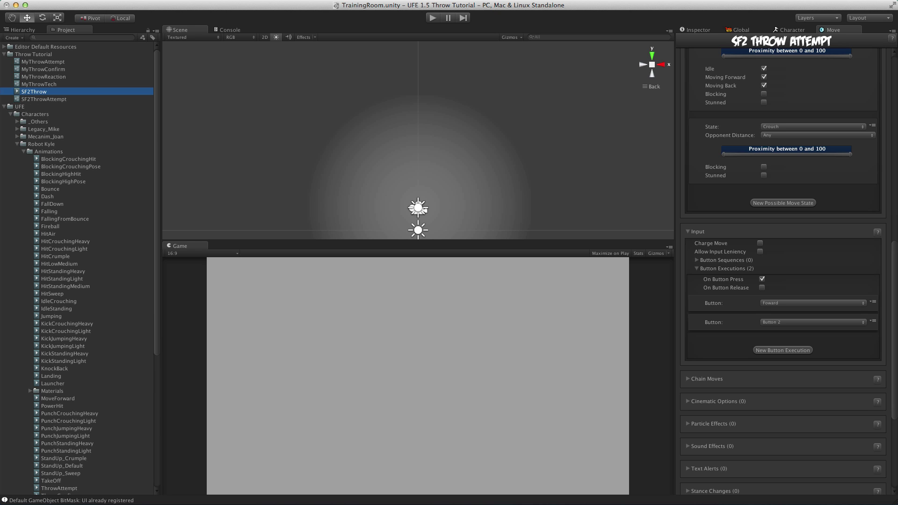
Dock the Animation window beside the Console, then place the Robot Kyle prefab in the scene and select it.
key(super+6)
drag(108, 89, 260, 47)
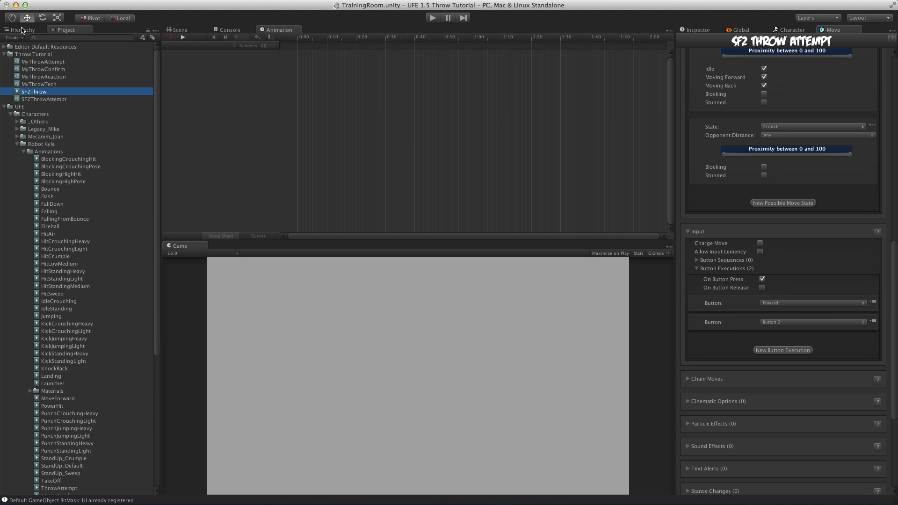
click(24, 152)
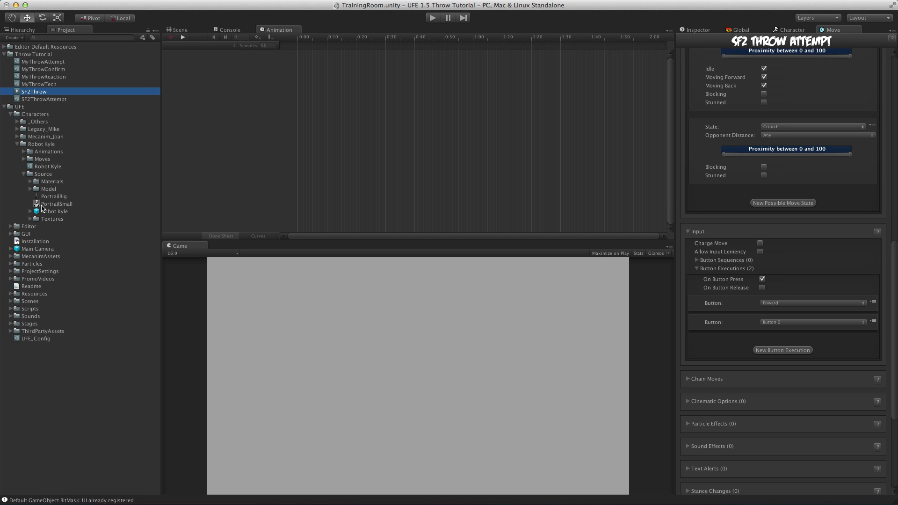
click(184, 32)
drag(64, 212, 340, 228)
click(275, 30)
click(21, 29)
click(20, 47)
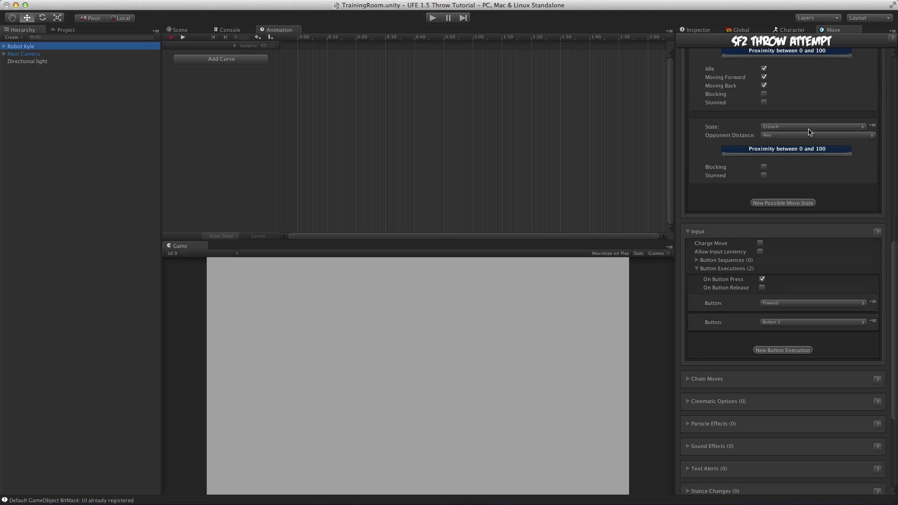
Create an Animator Controller in the Throw Tutorial folder and assign it to the Animator of the Robot Kyle scene object.
click(697, 30)
click(65, 30)
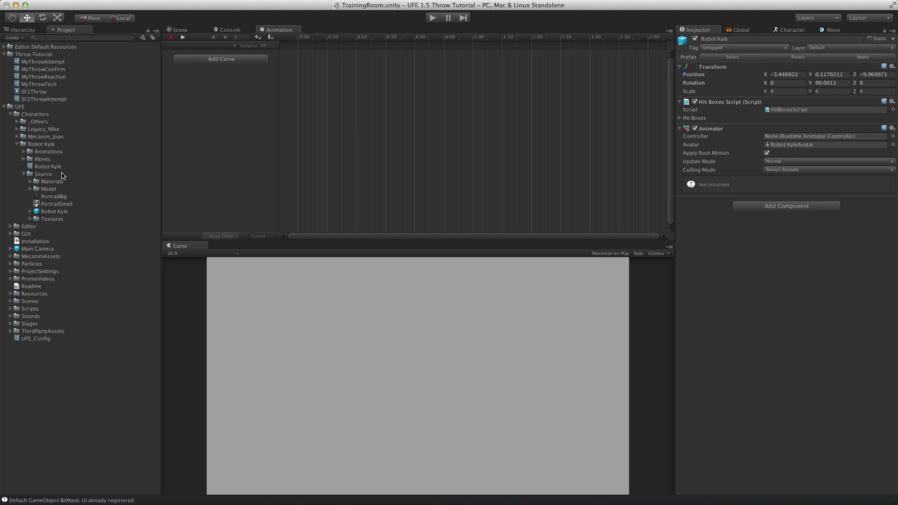
right_click(34, 55)
click(168, 180)
key(Return)
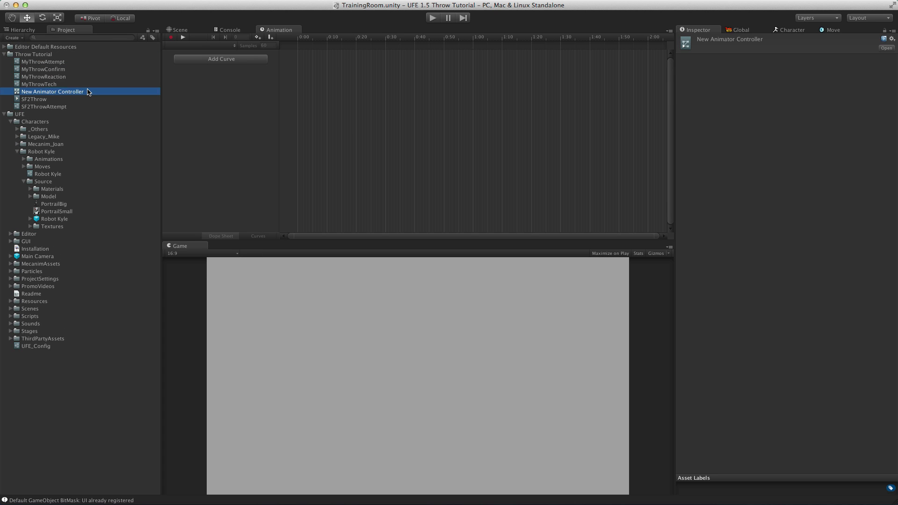
click(22, 29)
click(20, 46)
click(65, 30)
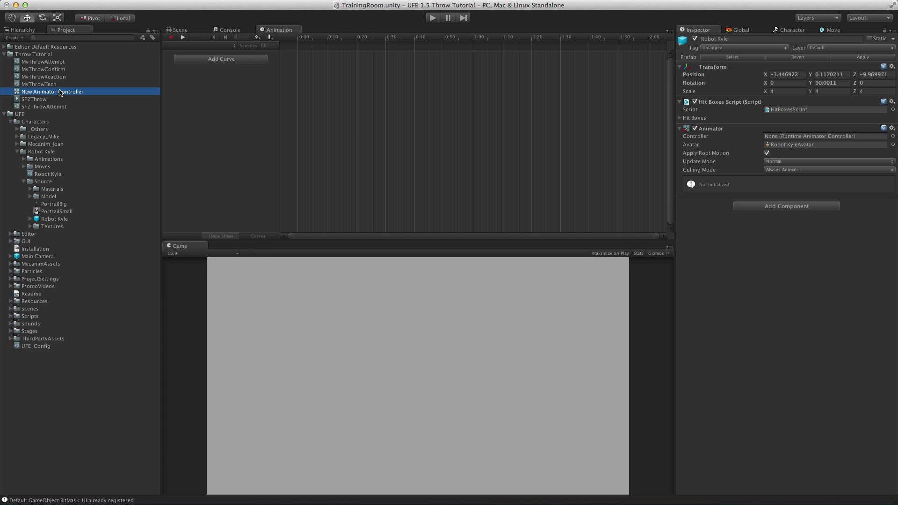
drag(58, 92, 789, 137)
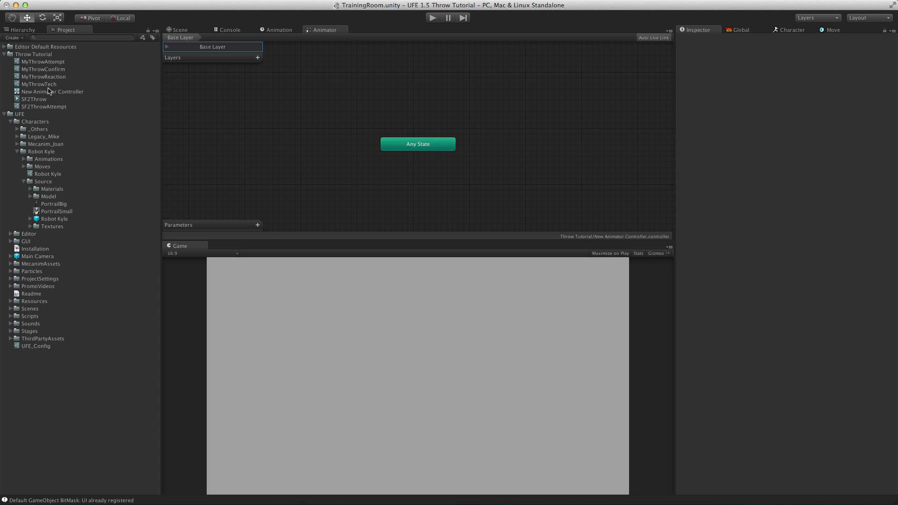
Add the SF2Throw clip as a state in the new Animator Controller and show its keyframes for Robot Kyle.
drag(34, 99, 296, 147)
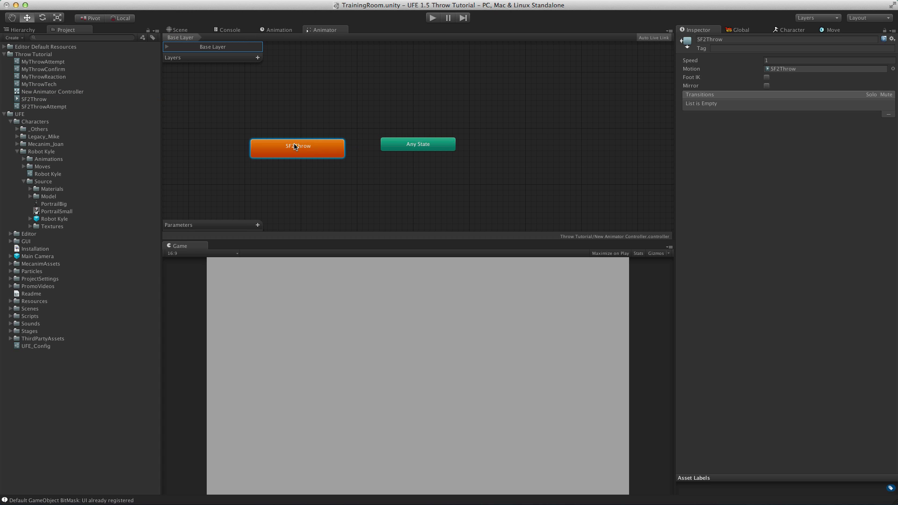
click(269, 29)
click(22, 30)
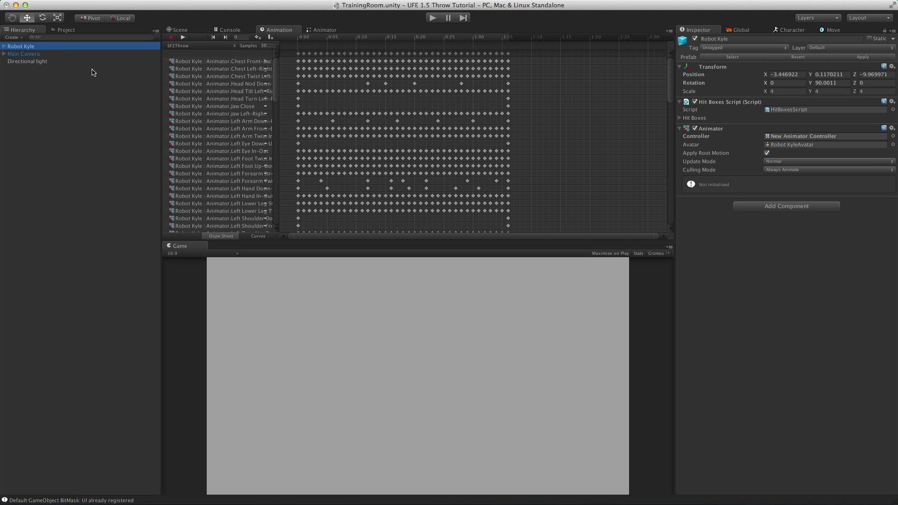
Delete every SF2Throw keyframe after the first three frames, end animation recording and return to the Scene view.
click(189, 51)
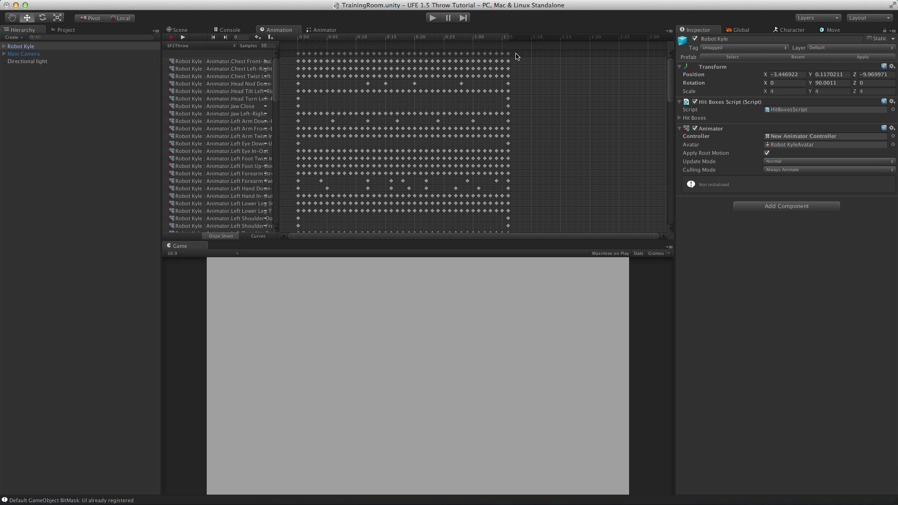
drag(519, 50, 315, 65)
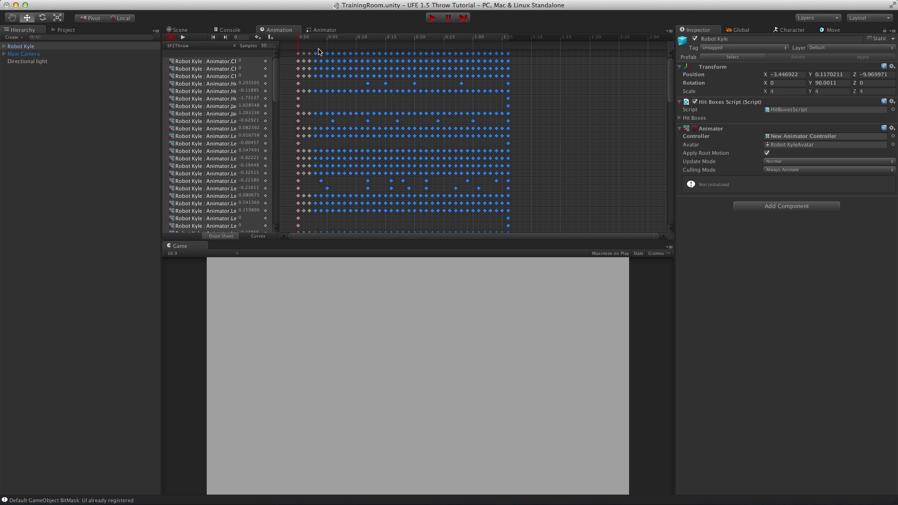
key(Delete)
click(171, 37)
click(189, 46)
click(189, 46)
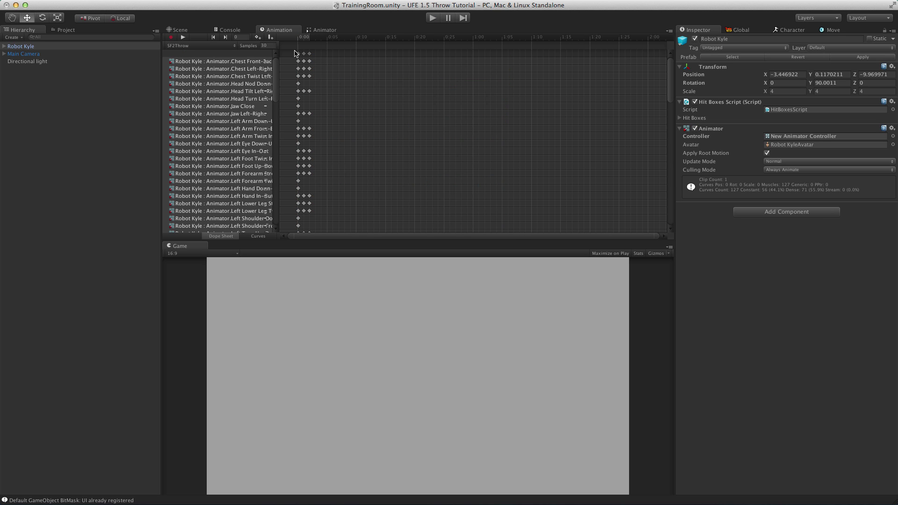
click(180, 30)
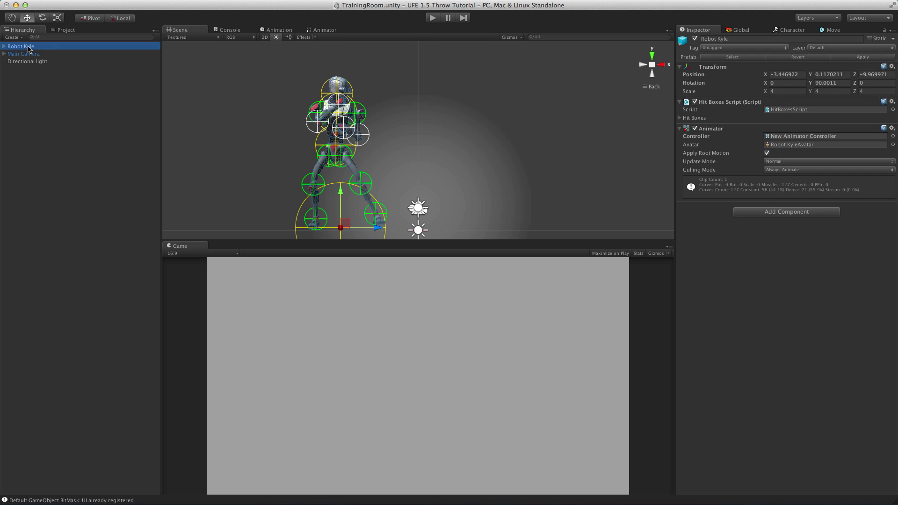
Play the preview of the SF2Throw clip and scrub through it to check the shortened animation.
click(65, 30)
click(58, 100)
click(682, 321)
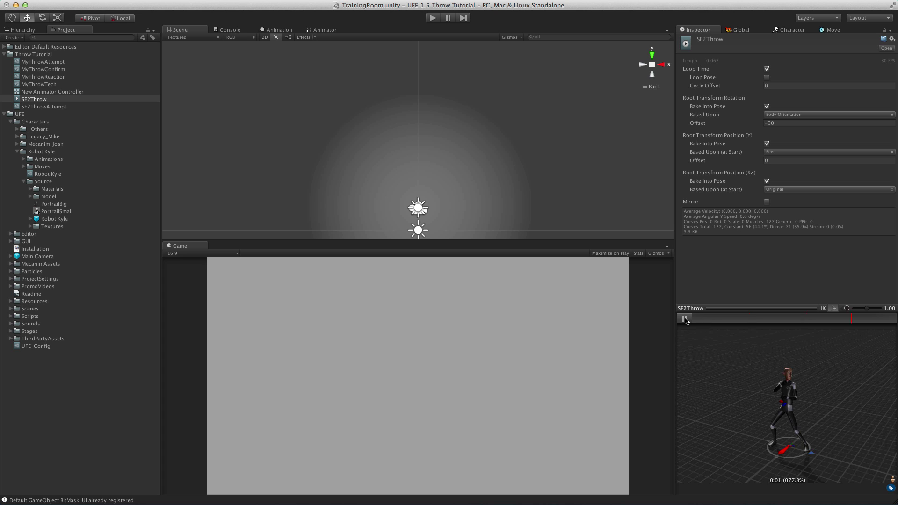
click(683, 322)
drag(693, 322, 885, 322)
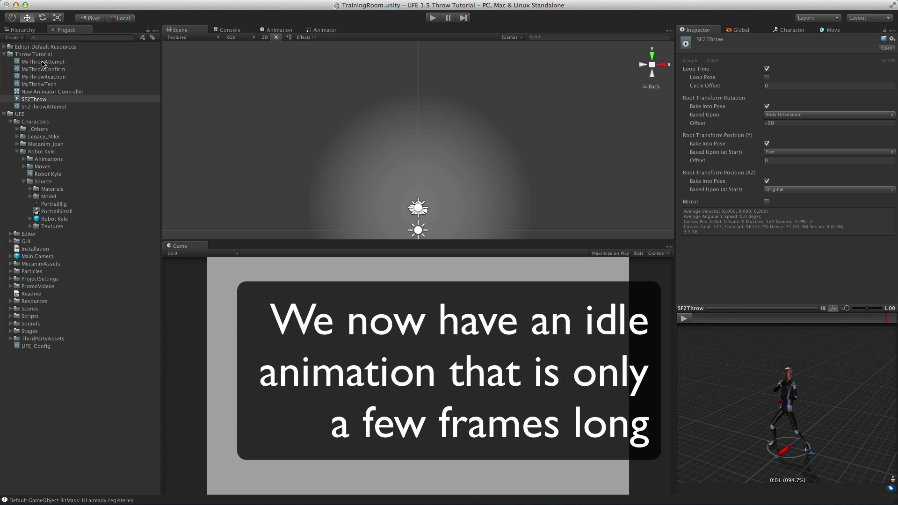
Load SF2ThrowAttempt in the Move editor and assign the SF2Throw clip as its animation clip.
click(44, 106)
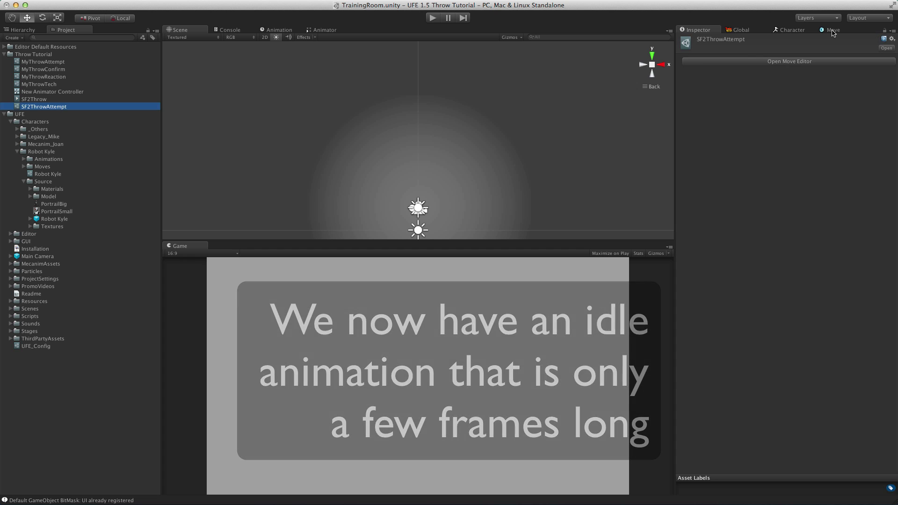
click(833, 30)
scroll(757, 230, up, 10)
drag(40, 99, 812, 221)
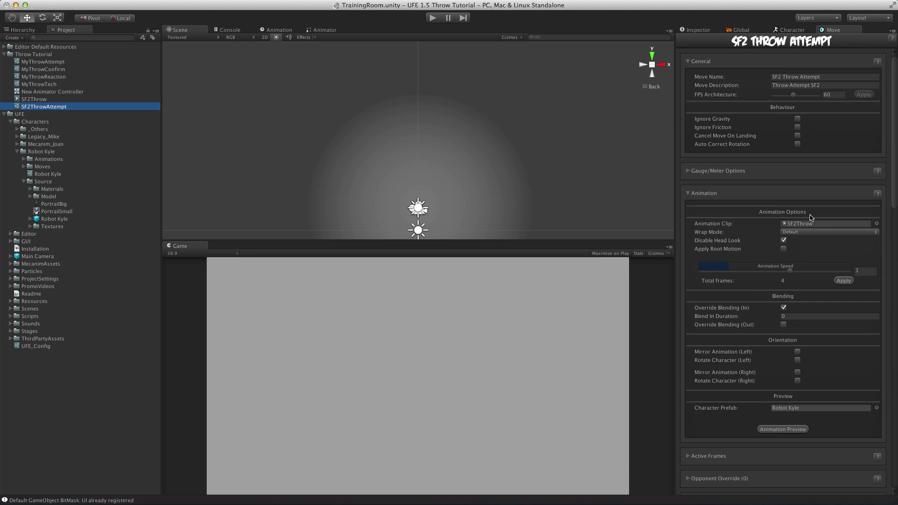
scroll(796, 234, down, 3)
click(325, 30)
click(280, 30)
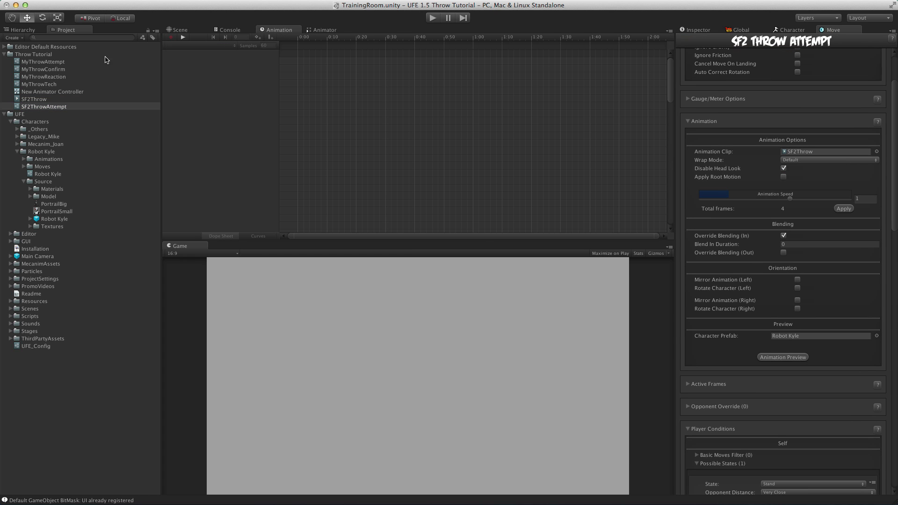
Set the animation speed of SF2ThrowAttempt to 1.2.
click(860, 198)
text(1.7)
key(BackSpace)
text(1.2)
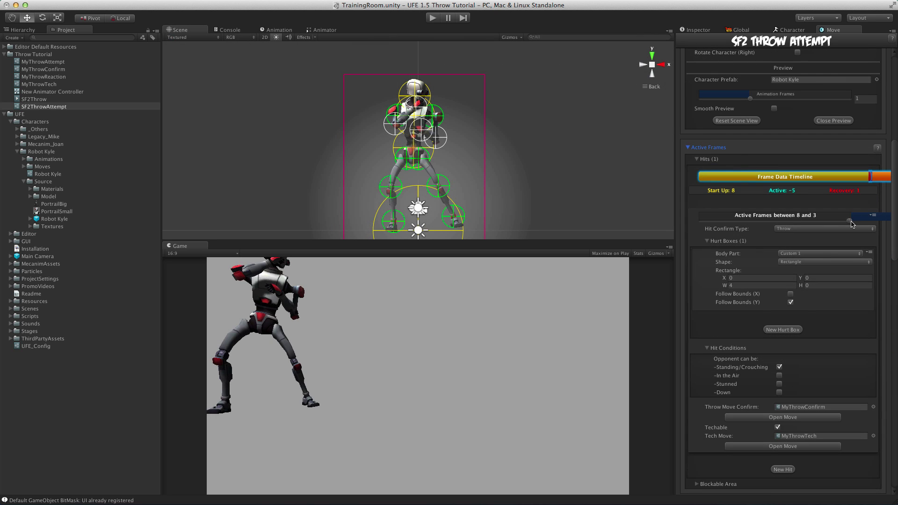
Set the hit's active frames in SF2ThrowAttempt to between 1 and 2.
drag(852, 222, 698, 215)
drag(785, 221, 718, 207)
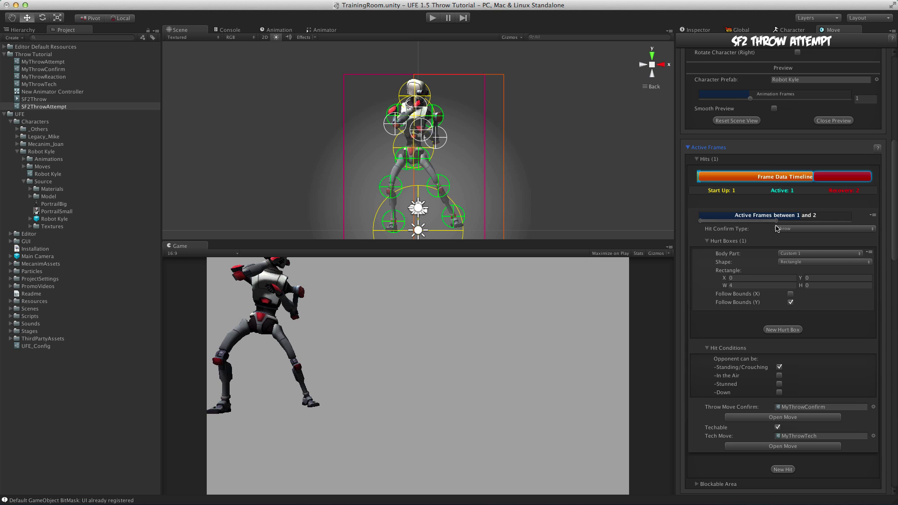
mouse_move(759, 220)
mouse_down()
mouse_move(857, 220)
mouse_move(762, 214)
mouse_up()
Set the animation speed of SF2ThrowAttempt to 2, apply it, and preview frame 1.
scroll(760, 226, down, 5)
scroll(761, 226, up, 6)
scroll(784, 235, up, 5)
click(865, 198)
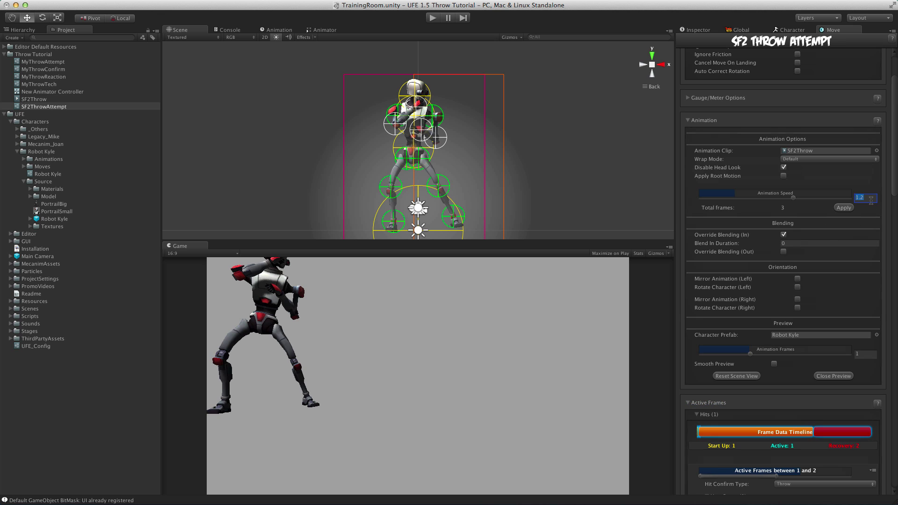
text(2)
click(847, 208)
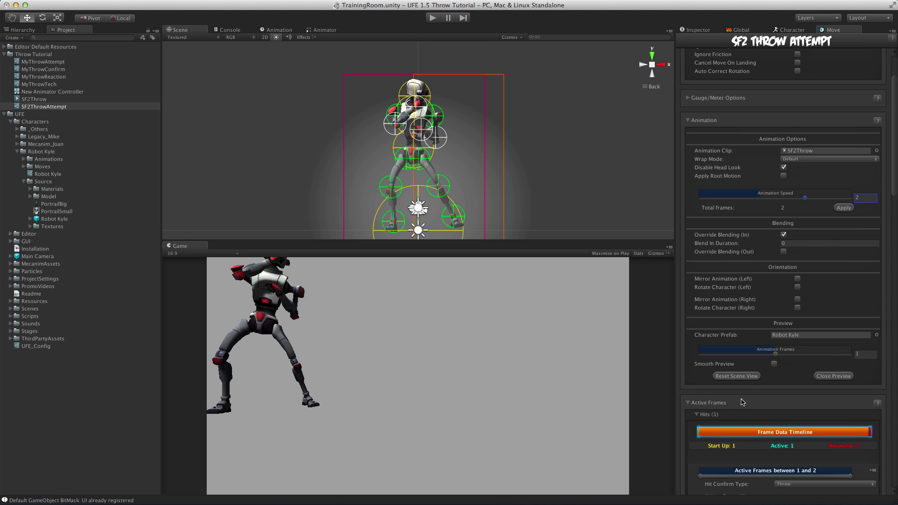
click(776, 354)
Disable Techable for the throw hit of SF2ThrowAttempt.
scroll(720, 318, down, 5)
scroll(763, 271, down, 4)
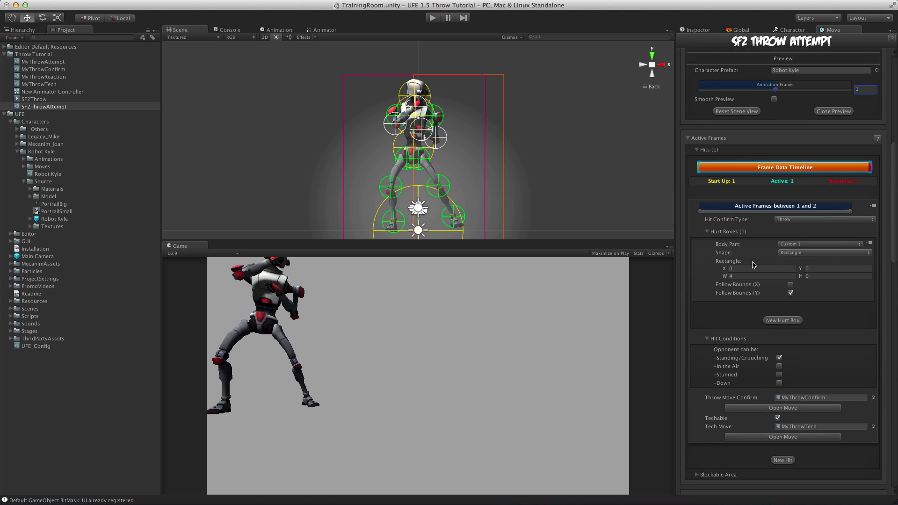
scroll(759, 269, down, 1)
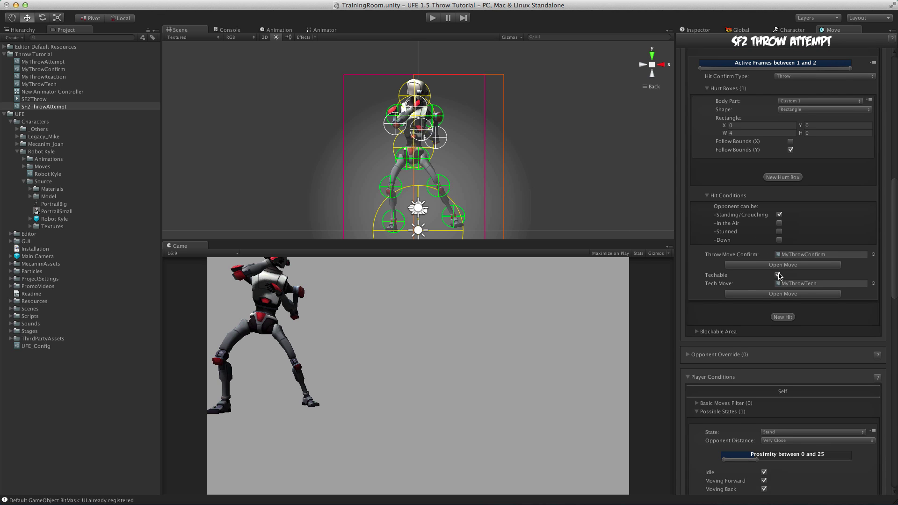
click(779, 275)
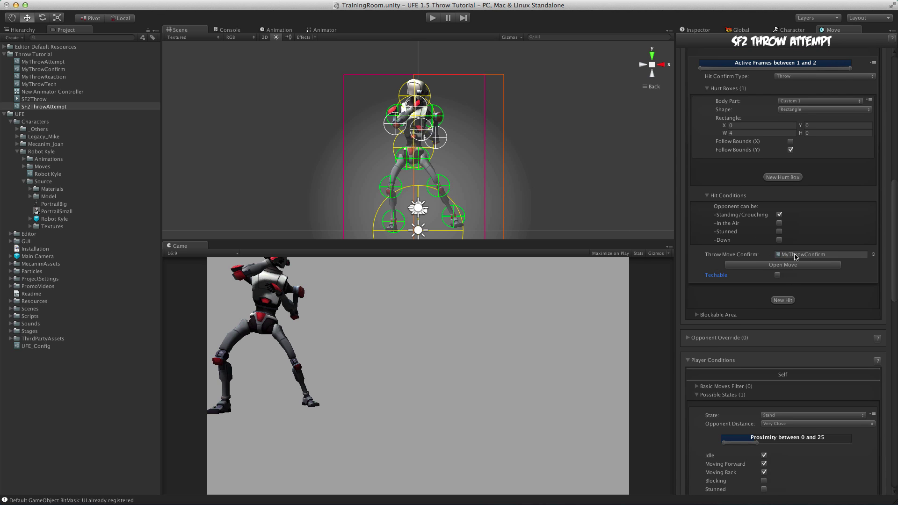
scroll(731, 321, up, 6)
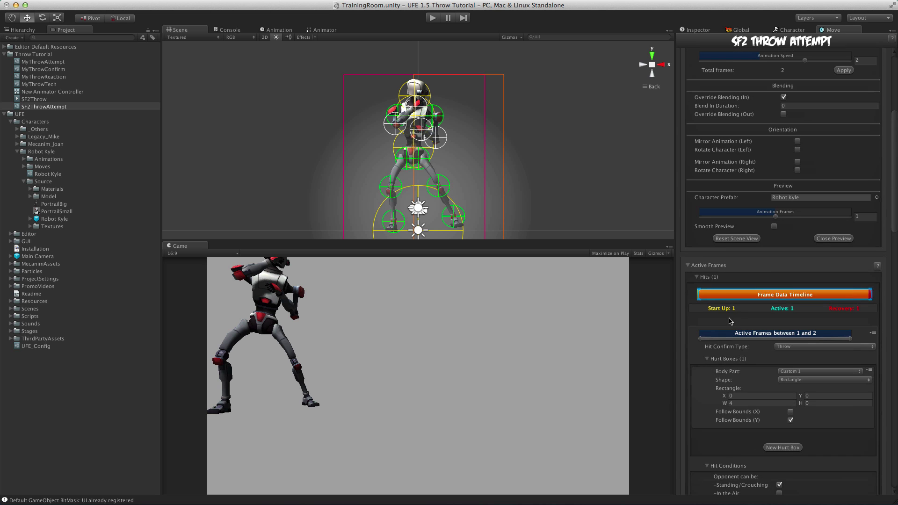
Replace MyThrowAttempt with SF2ThrowAttempt in Robot Kyle's move list and start play mode.
click(794, 30)
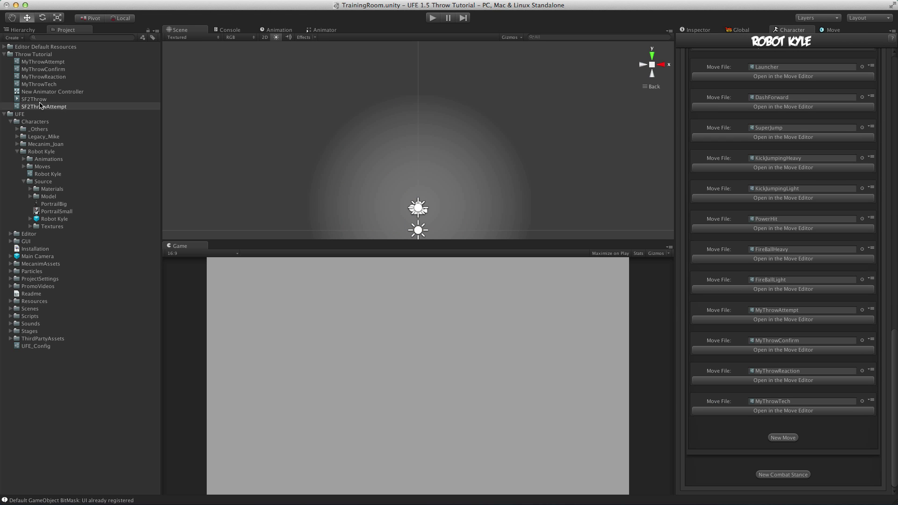
drag(41, 106, 786, 311)
click(431, 18)
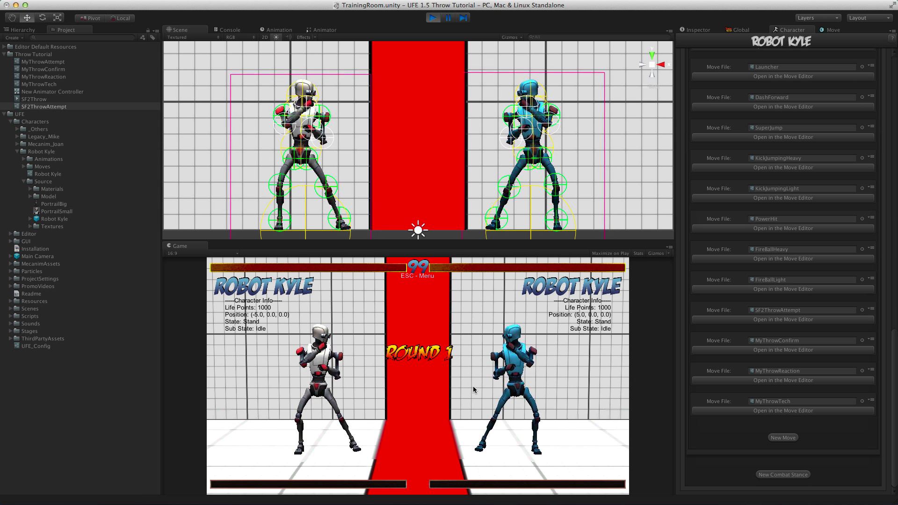
Test the new throw by advancing player one with repeated heavy punches until close to the opponent.
key(d)
key(y)
key(y)
key(y)
key(y)
key(y)
key(y)
key(y)
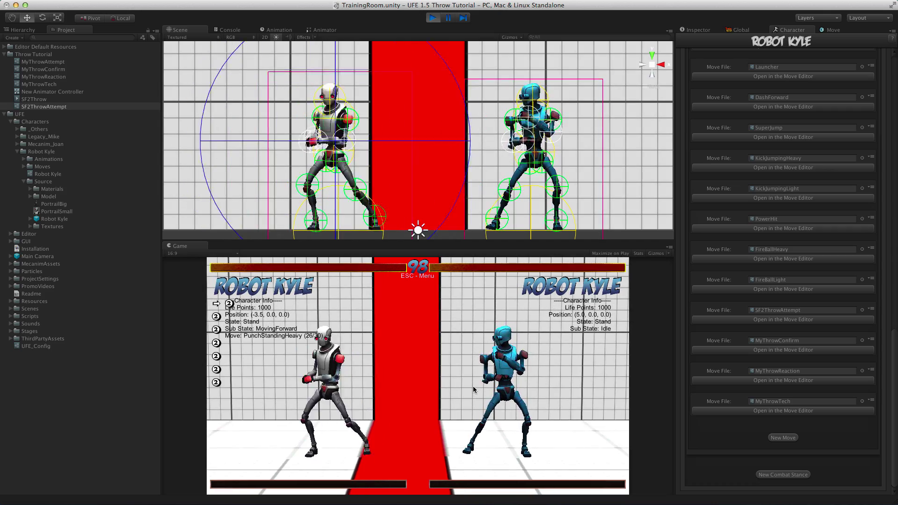
key(y)
key(y)
key(y)
key(y)
key(y)
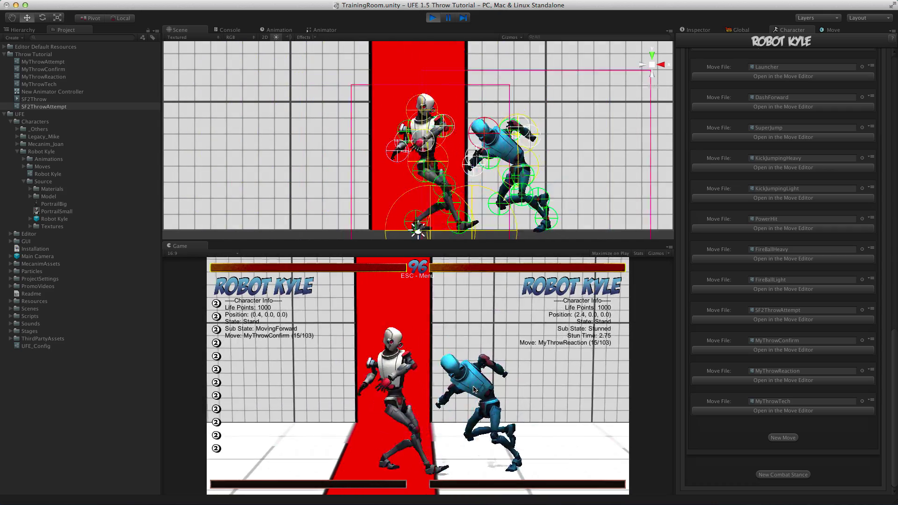
key(d)
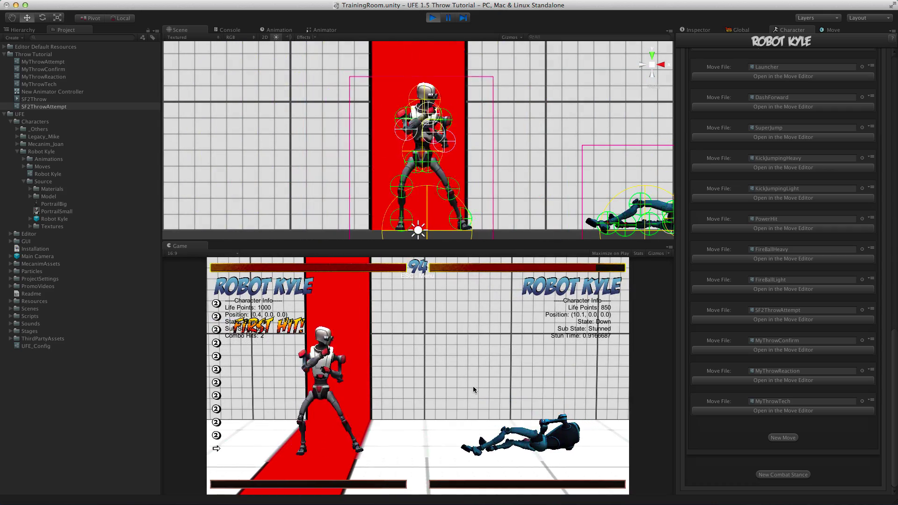
Walk the opponent back into close range and test the throw again with forward and heavy punch.
key(Left)
key(Left)
key(Left)
key(Left)
key(Left)
key(Left)
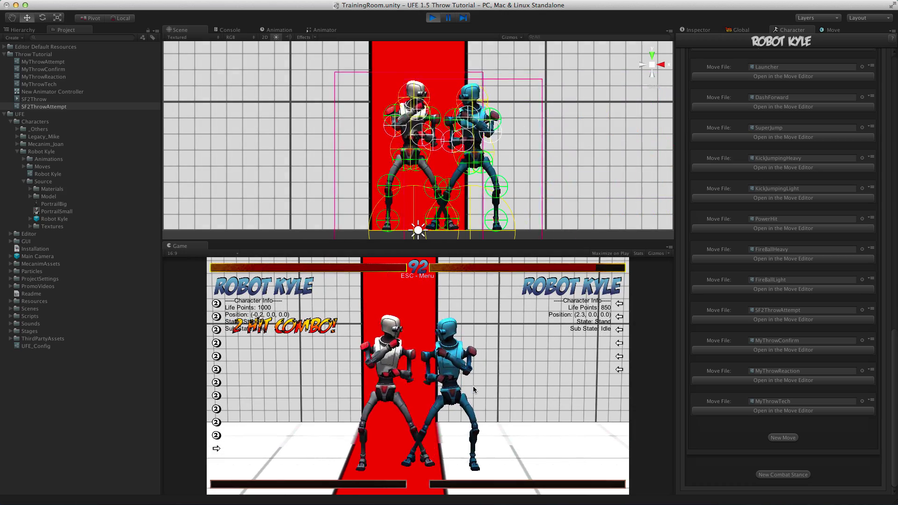
key(Up)
key(d)
key(y)
key(y)
key(y)
key(y)
key(y)
key(y)
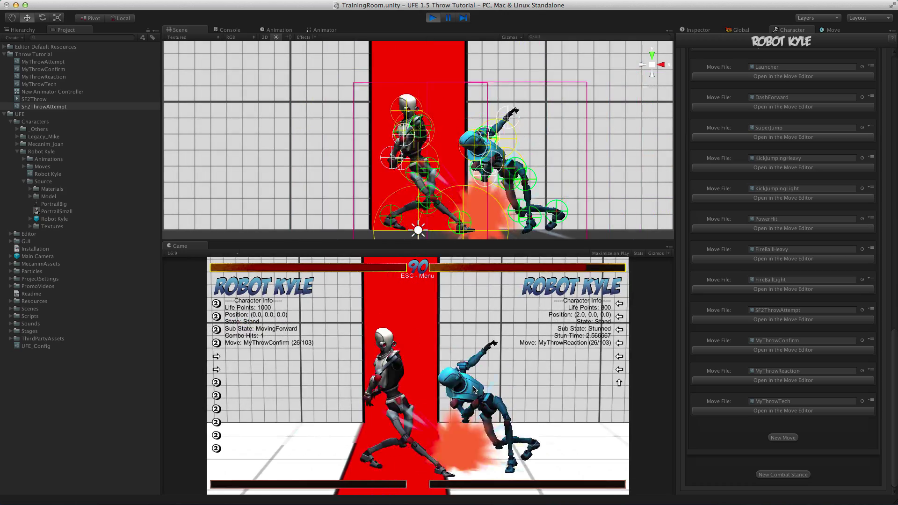
key(y)
key(y)
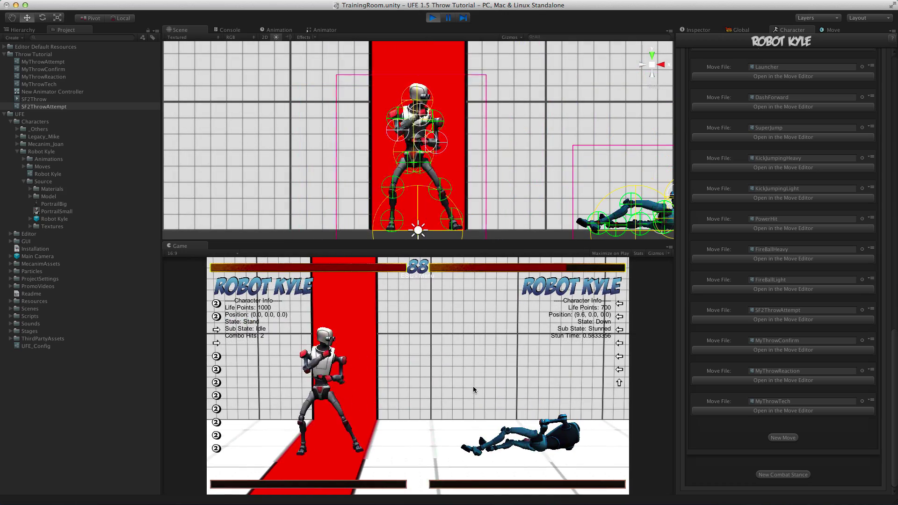
Bring the opponent back with walking and jump inputs, then repeat the heavy punch throw attempt.
key(Left)
key(Up)
key(Left)
key(Up)
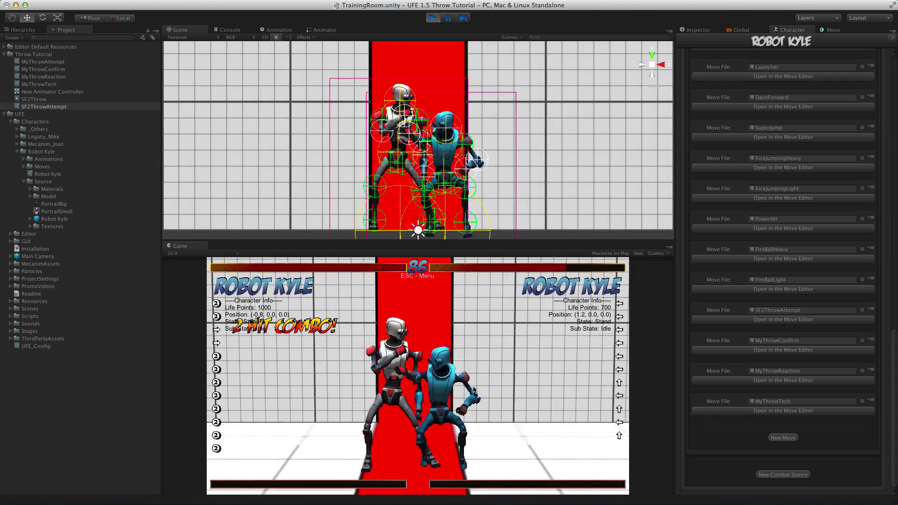
key(y)
key(y)
key(y)
key(y)
key(y)
key(y)
key(y)
key(y)
key(y)
key(d)
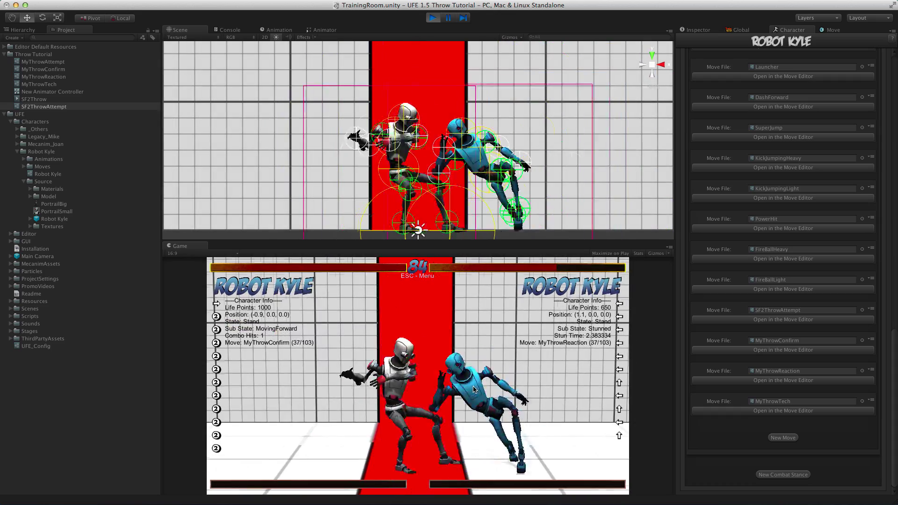
Return the opponent to player one and attack it with light punch, light kick and heavy punch.
key(Left)
key(Up)
key(Left)
key(Up)
key(Left)
key(Up)
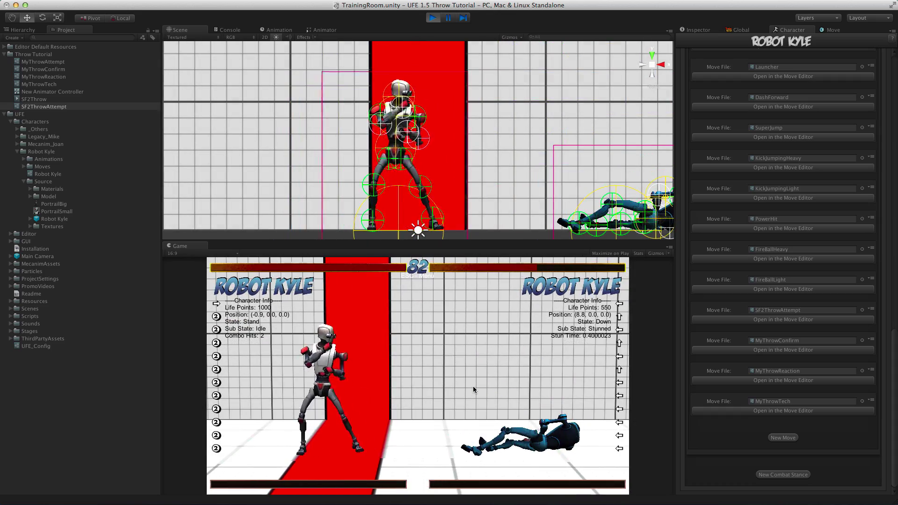
key(Left)
key(Left)
key(Left)
key(Left)
key(Left)
key(d)
key(t)
key(g)
key(y)
key(d)
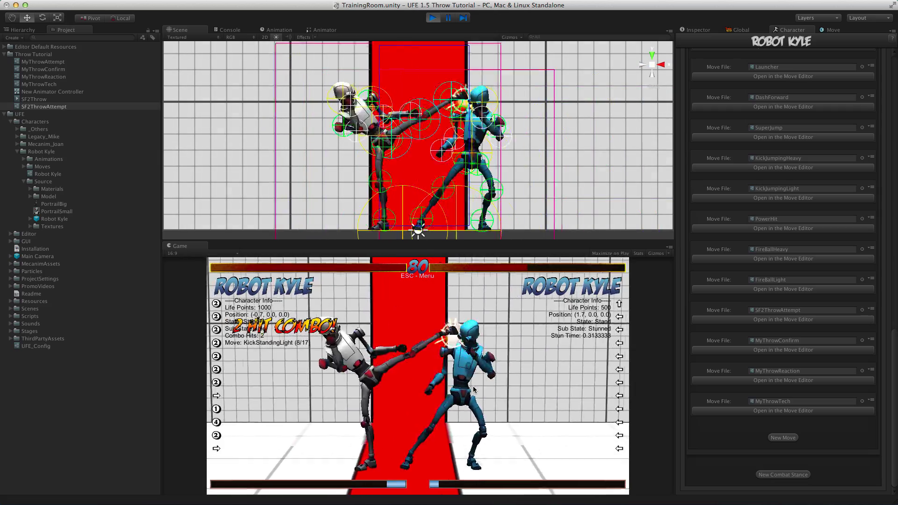
Repeat heavy punches against the opponent and dash forward to stay in throw range.
key(y)
key(y)
key(y)
key(y)
key(y)
key(y)
key(y)
key(y)
key(d)
key(d)
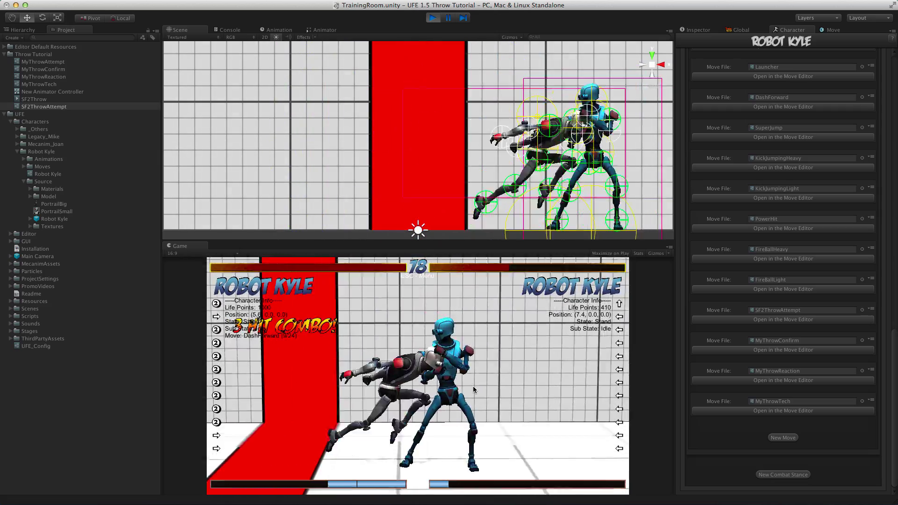
Test combos of light punch, light kick and heavy punch with forward dashes between them.
key(d)
key(t)
key(g)
key(y)
key(y)
key(y)
key(y)
key(d)
key(d)
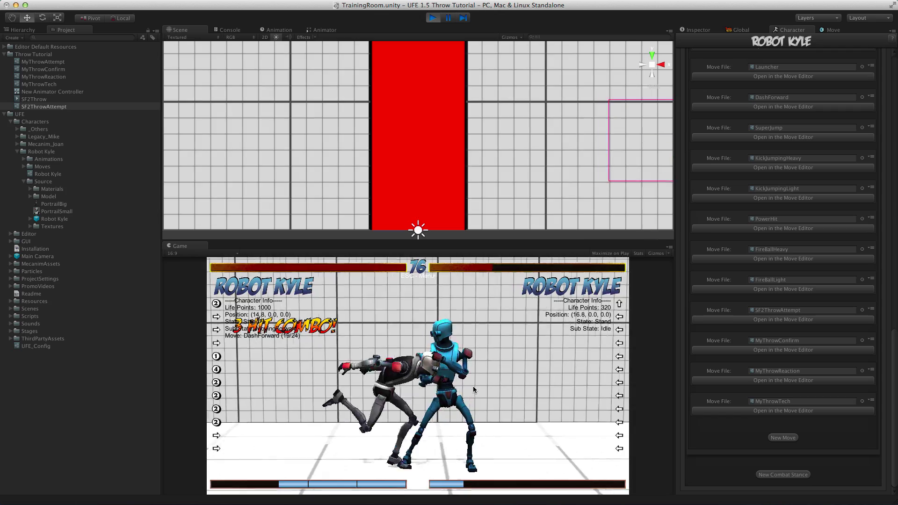
key(t)
key(g)
key(d)
key(y)
key(y)
key(y)
key(d)
key(t)
key(y)
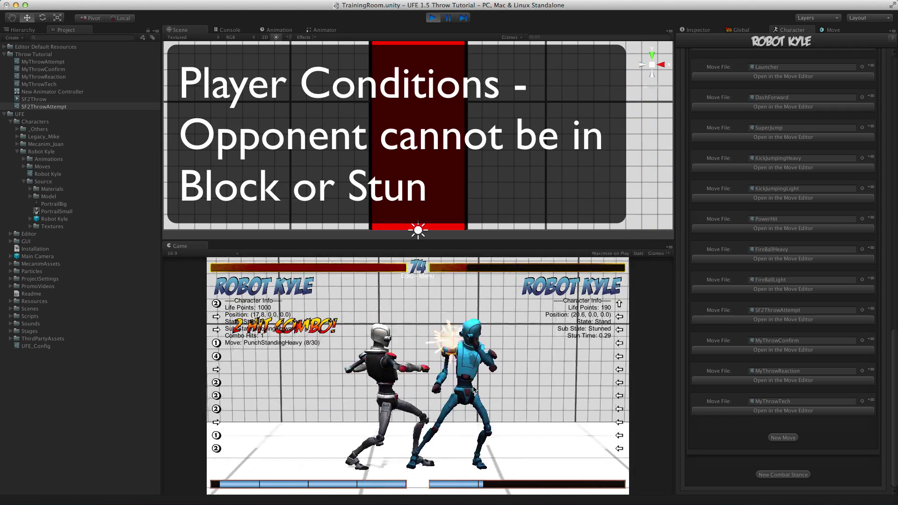
Keep advancing on the opponent with repeated heavy punches to test the throw's player conditions.
key(d)
key(y)
key(y)
key(y)
key(y)
key(y)
key(d)
key(y)
key(y)
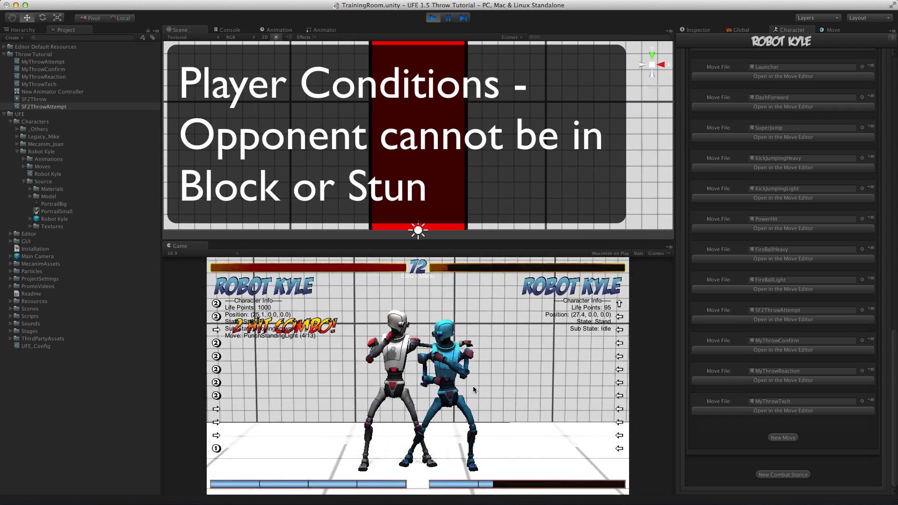
key(y)
key(y)
key(y)
key(y)
key(y)
key(y)
key(y)
key(y)
key(y)
key(y)
key(y)
key(y)
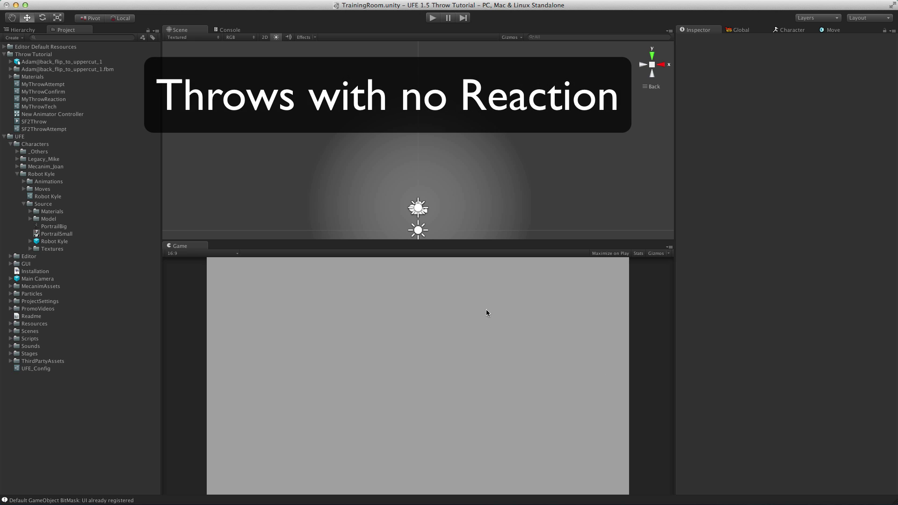
Open MyThrowConfirm in the Move editor and expand its Opponent Override settings.
click(66, 92)
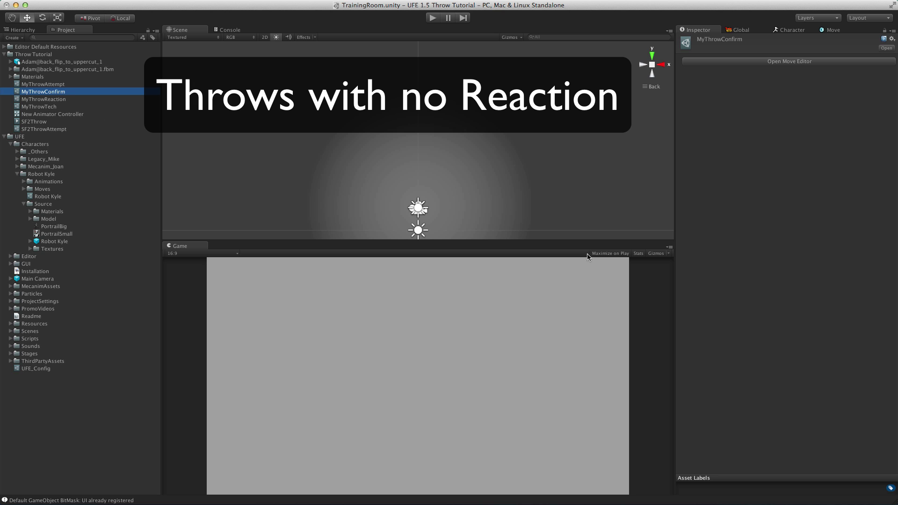
click(827, 31)
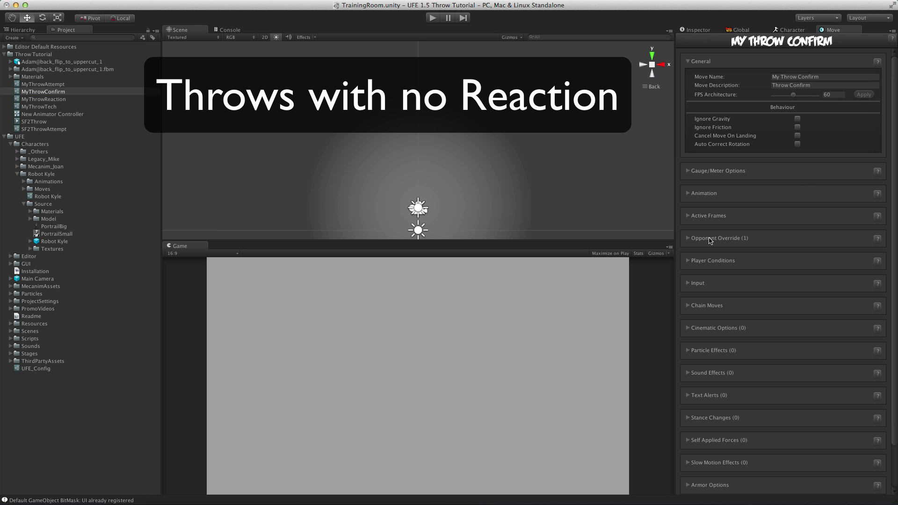
click(688, 239)
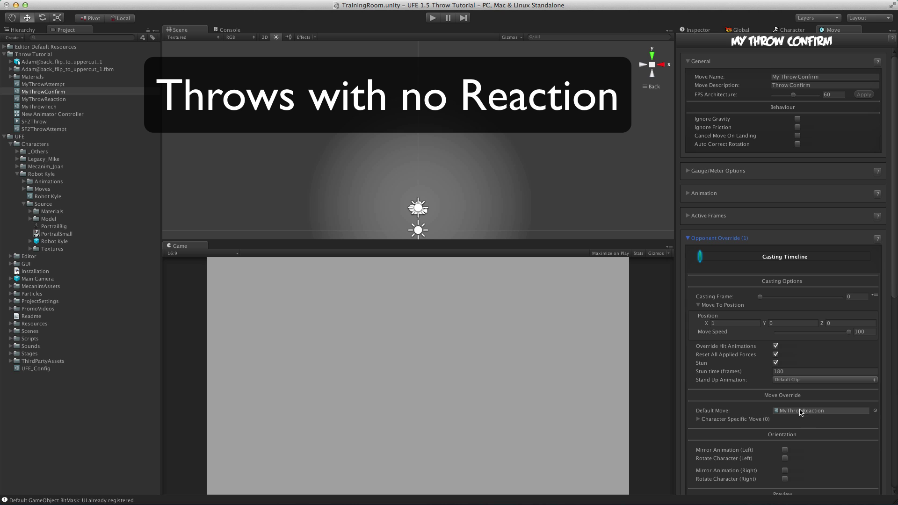
Duplicate the MyThrowConfirm move file in the Throw Tutorial folder.
click(51, 85)
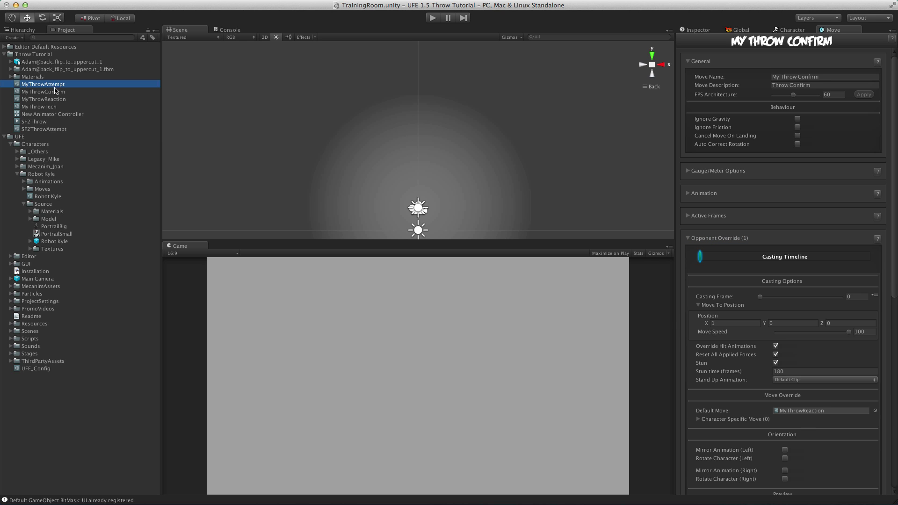
click(56, 93)
key(super+d)
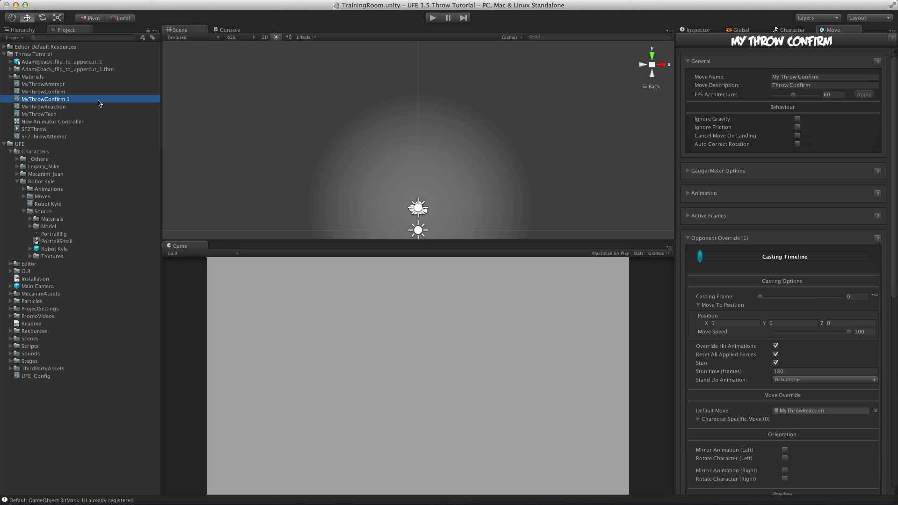
Rename the duplicated move file as MyThrowConfirmNoReaction and set its move name to My Throw Confirm No Reaction.
key(Return)
key(Right)
key(BackSpace)
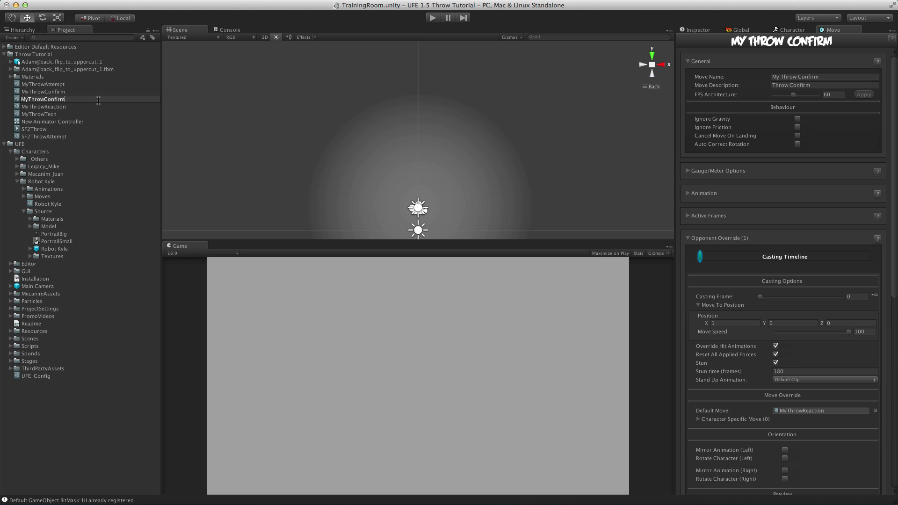
text(NoReaction)
key(Return)
click(833, 77)
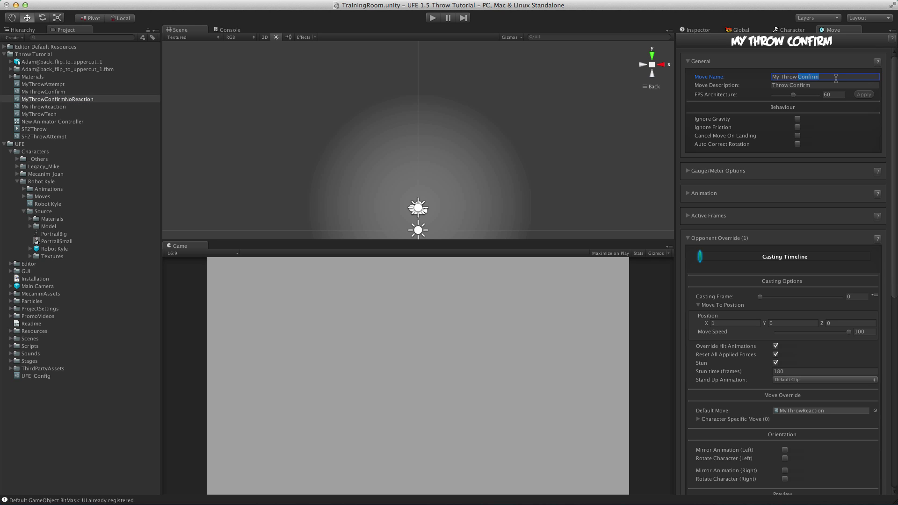
text(No Reaction)
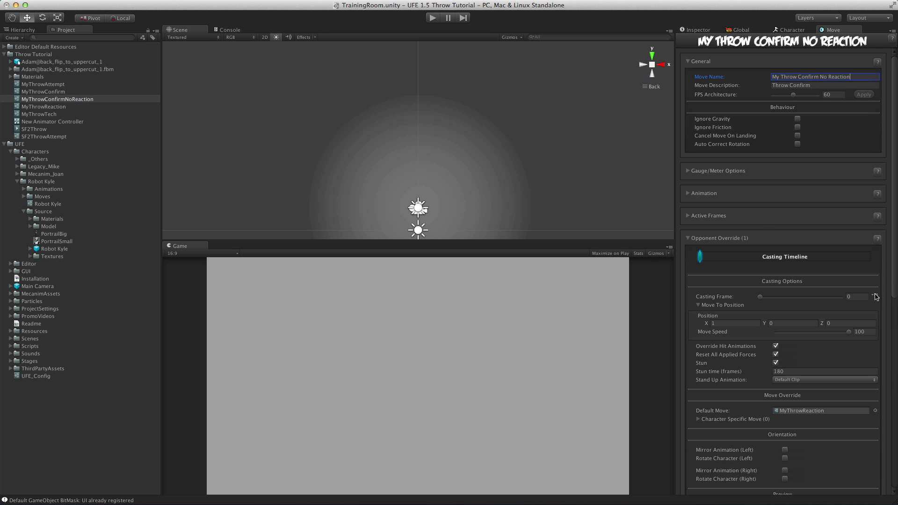
Remove the opponent override entry from the new move and collapse that section.
click(876, 297)
click(842, 368)
click(689, 238)
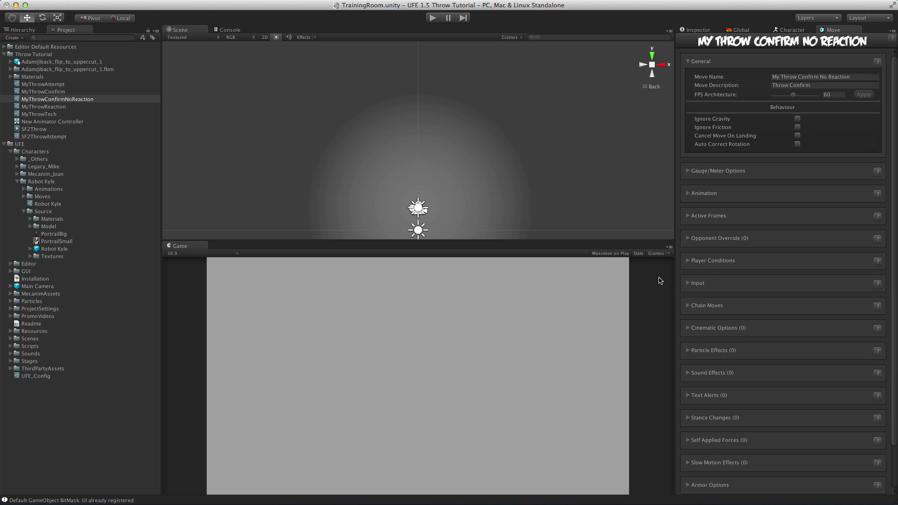
Inspect the Adam@back_flip_to_uppercut_1 model's import settings and play its animation preview.
click(26, 62)
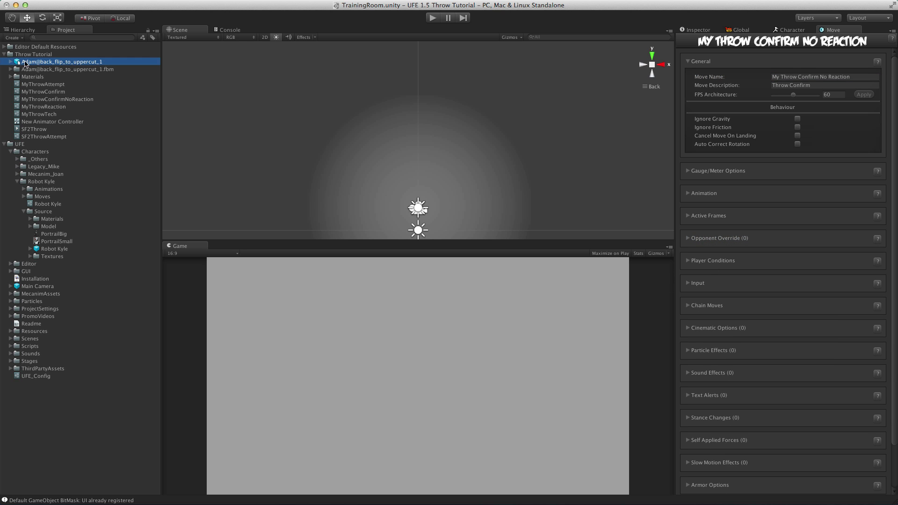
click(699, 30)
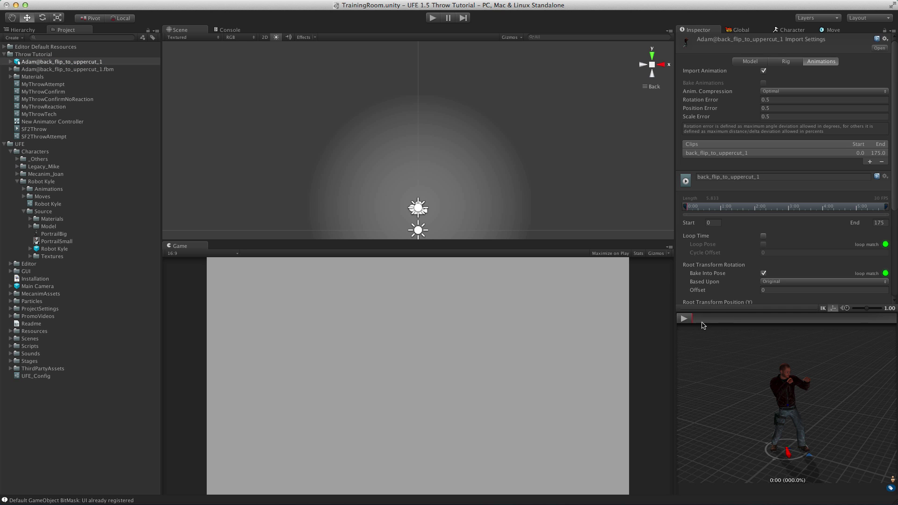
click(684, 319)
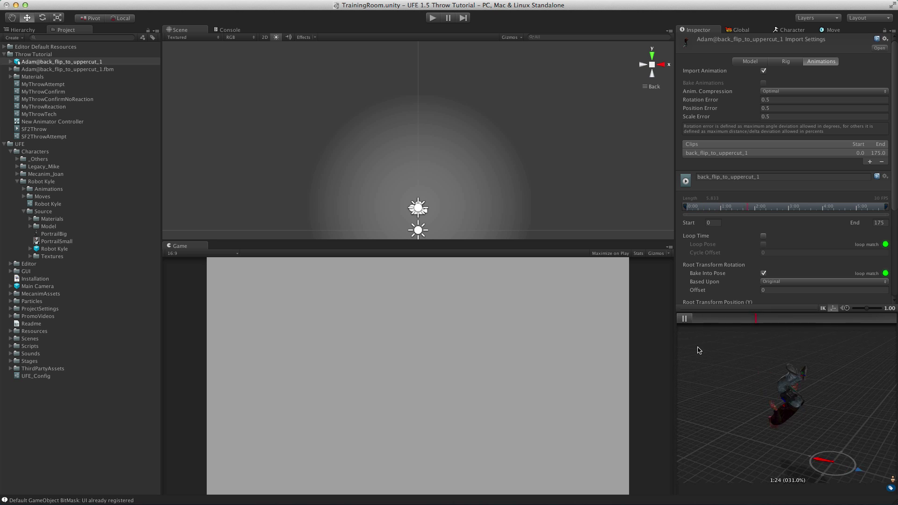
click(688, 320)
Switch to the Mixamo website, filter its 3D animations by Free and Combat, and return to Unity.
key(super+Tab)
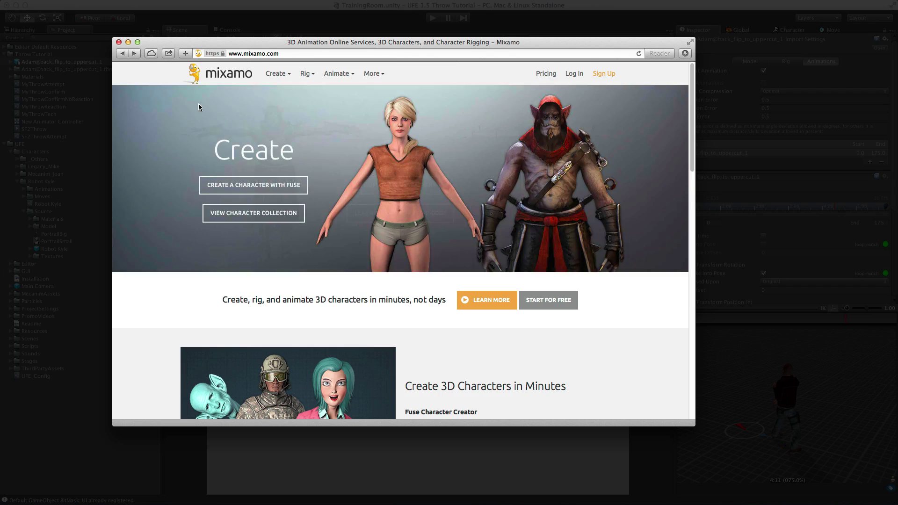
click(268, 51)
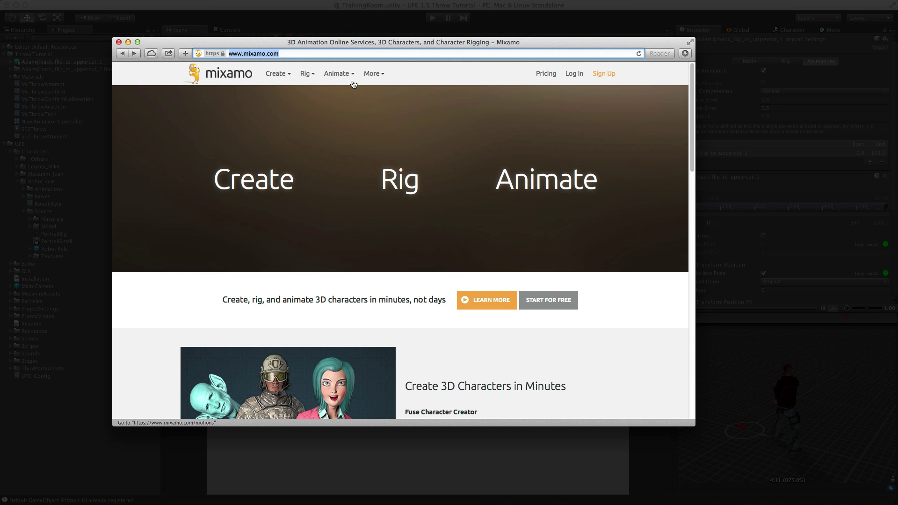
click(341, 74)
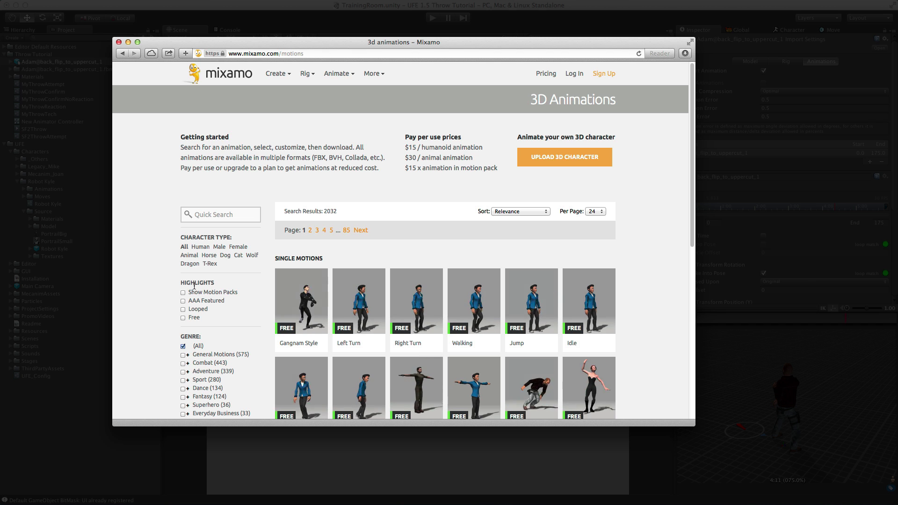
click(183, 318)
scroll(167, 317, down, 3)
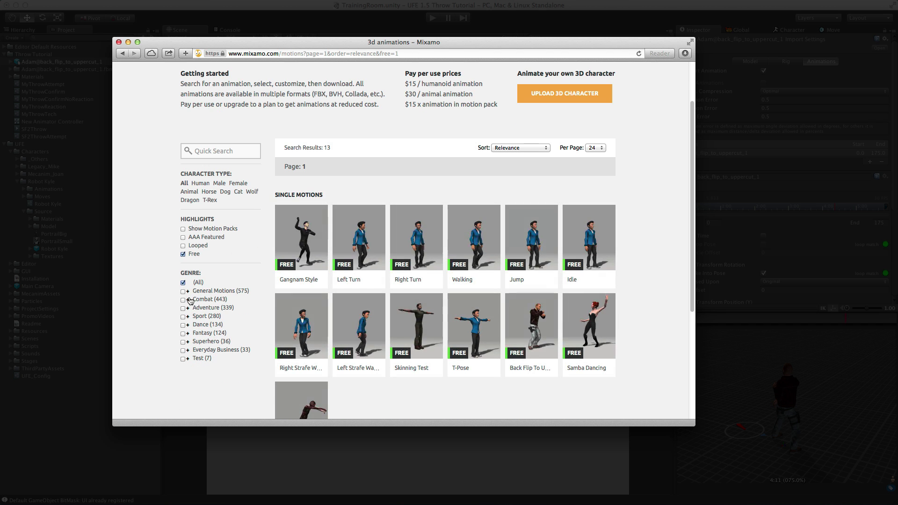
click(183, 300)
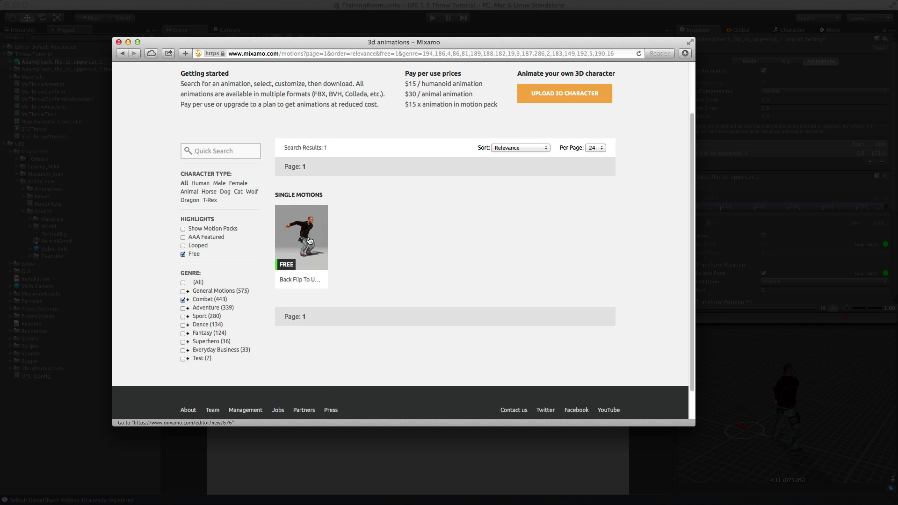
scroll(421, 266, up, 3)
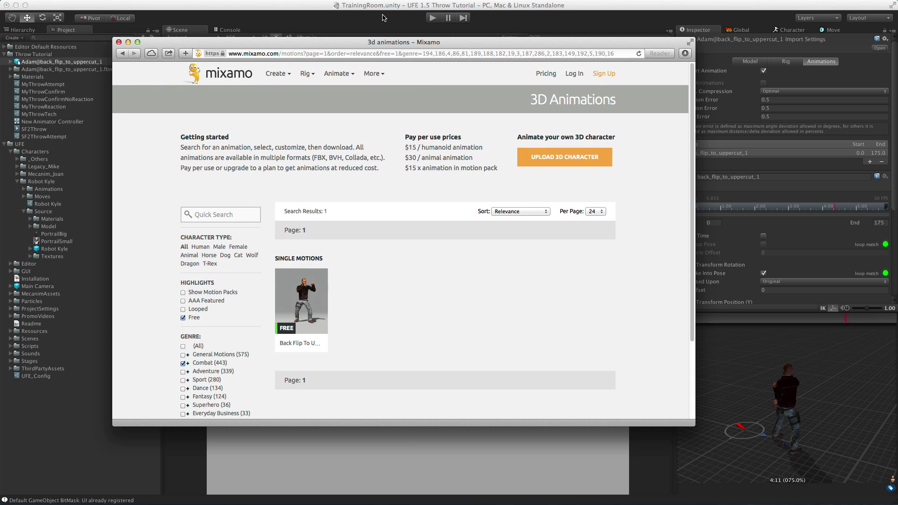
click(383, 18)
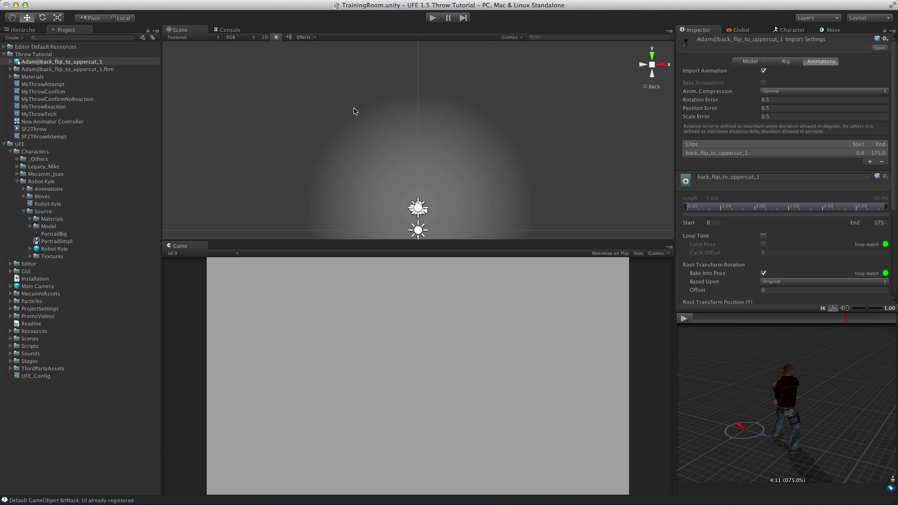
Examine the rig type and the root transform settings in the uppercut model's import settings.
click(780, 62)
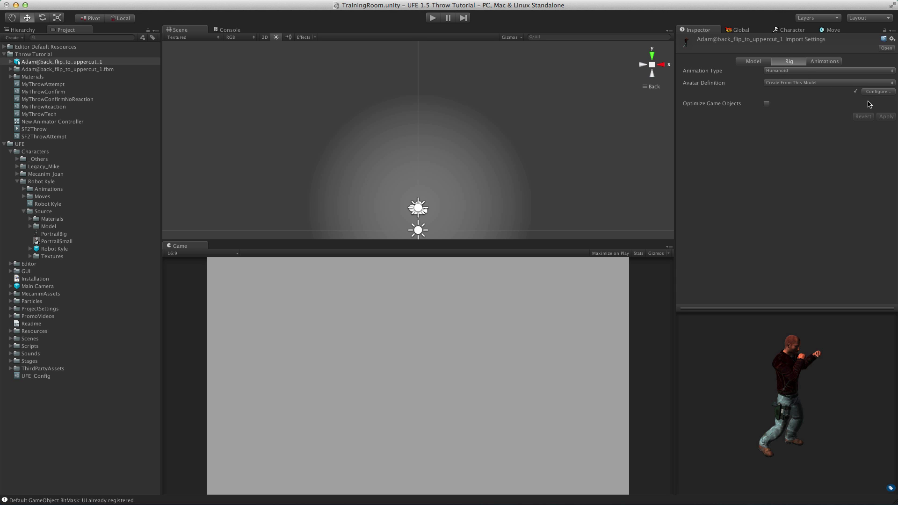
click(825, 61)
scroll(751, 243, down, 5)
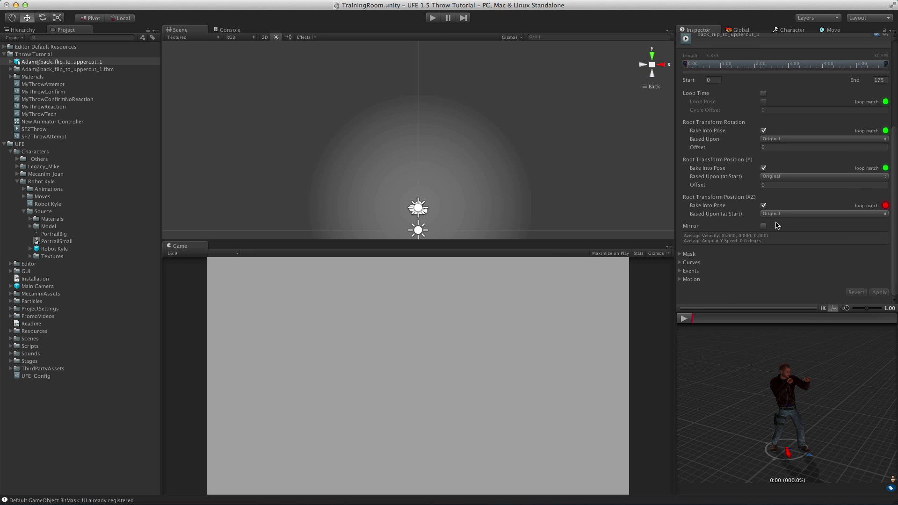
scroll(749, 196, up, 5)
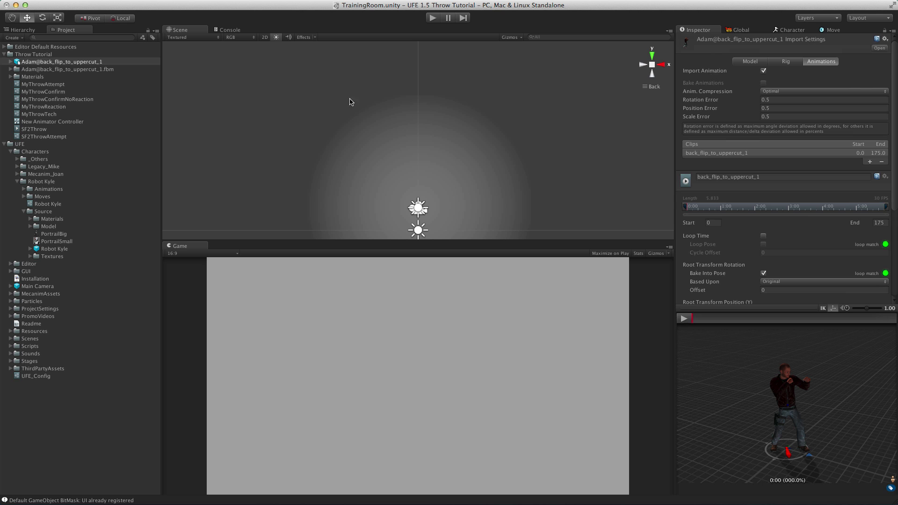
Assign the back_flip_to_uppercut_1 clip as MyThrowConfirmNoReaction's animation and open its animation preview.
click(10, 61)
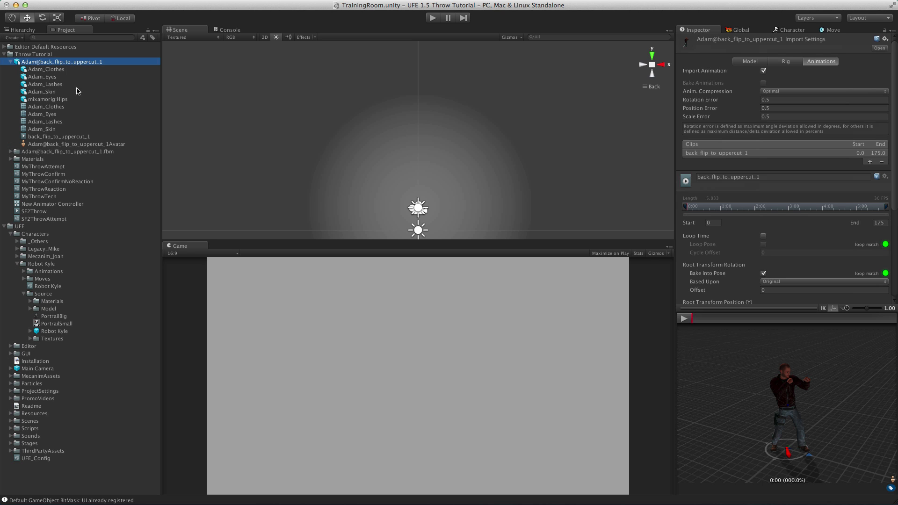
click(65, 137)
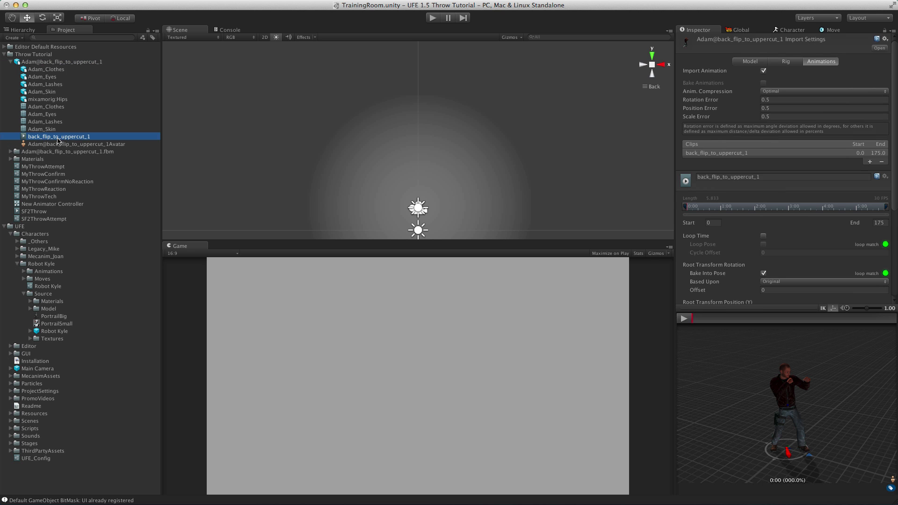
click(72, 182)
click(834, 30)
click(689, 200)
scroll(772, 170, down, 3)
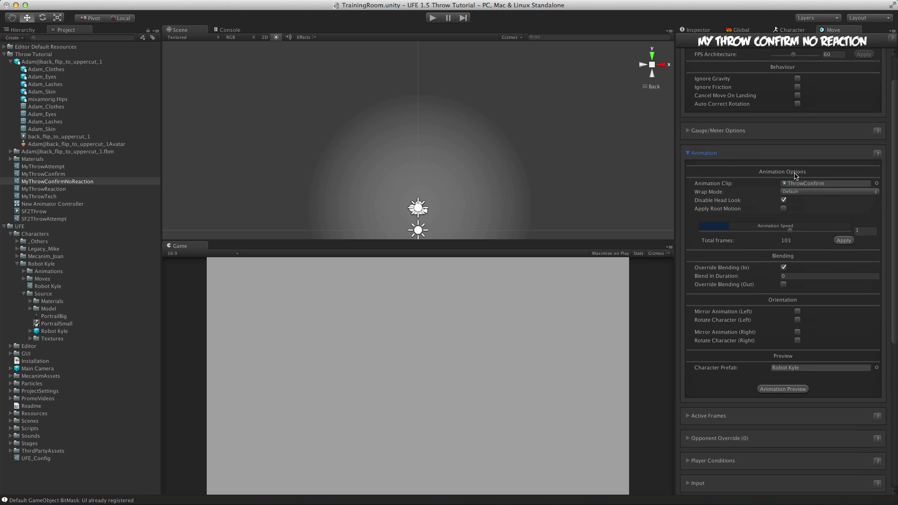
drag(81, 137, 826, 183)
click(779, 389)
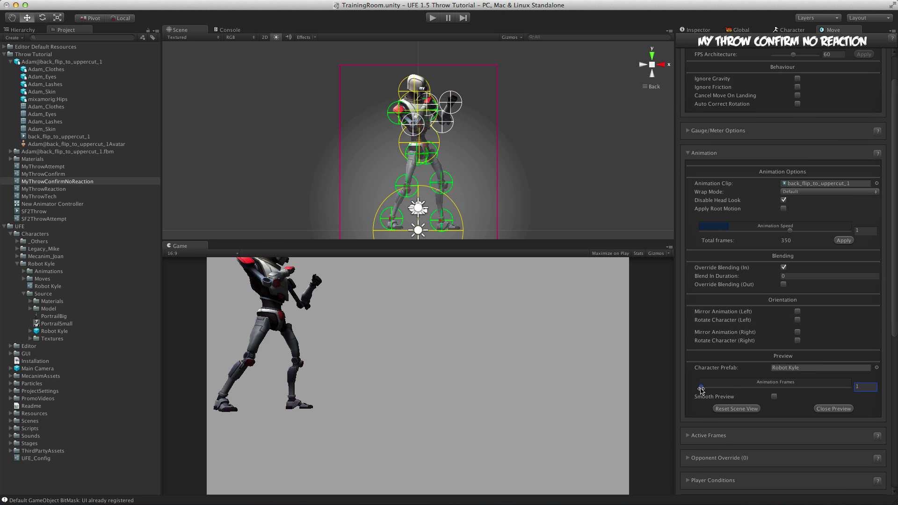
click(774, 387)
drag(774, 387, 778, 380)
Expand the move's Active Frames settings and remove the second hit.
scroll(724, 341, down, 3)
click(713, 240)
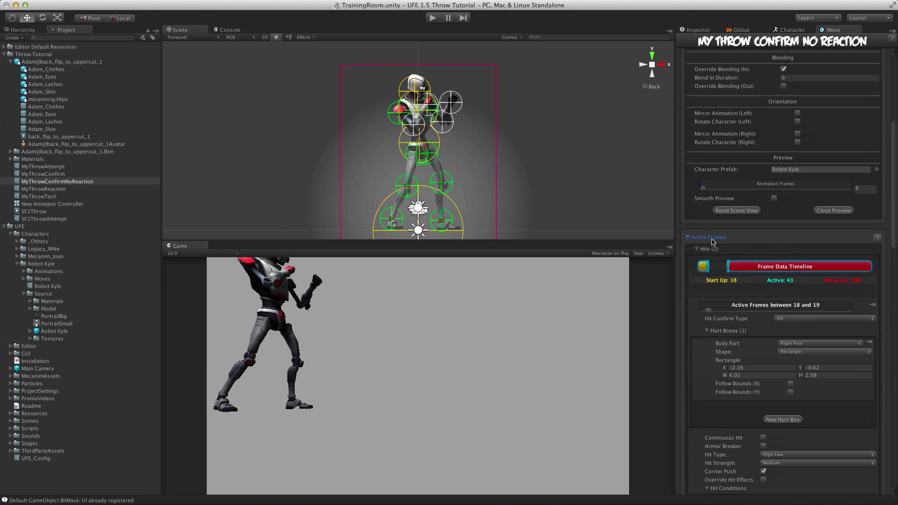
scroll(713, 241, down, 4)
scroll(818, 321, down, 10)
scroll(821, 320, down, 2)
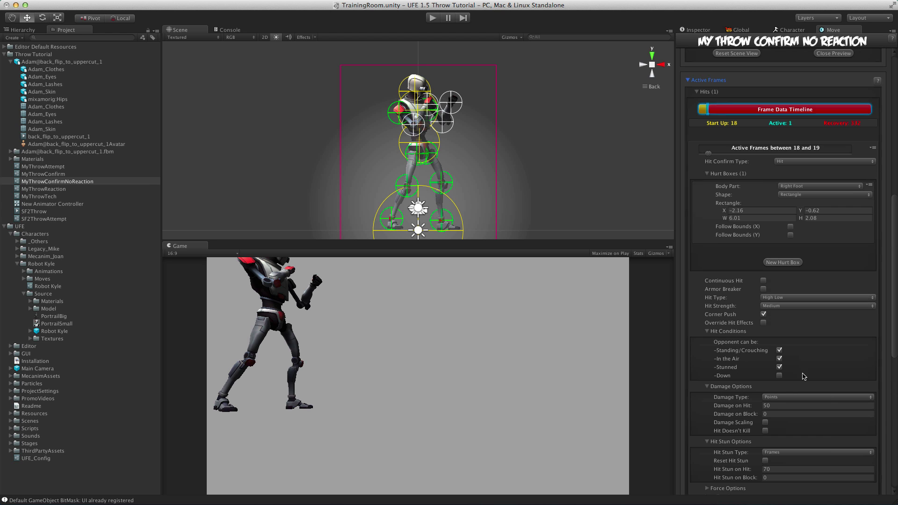
Preview the animation at frame 180, set the hit's active frames to 178–181, and assign its hurt box to Right Hand.
scroll(730, 210, up, 6)
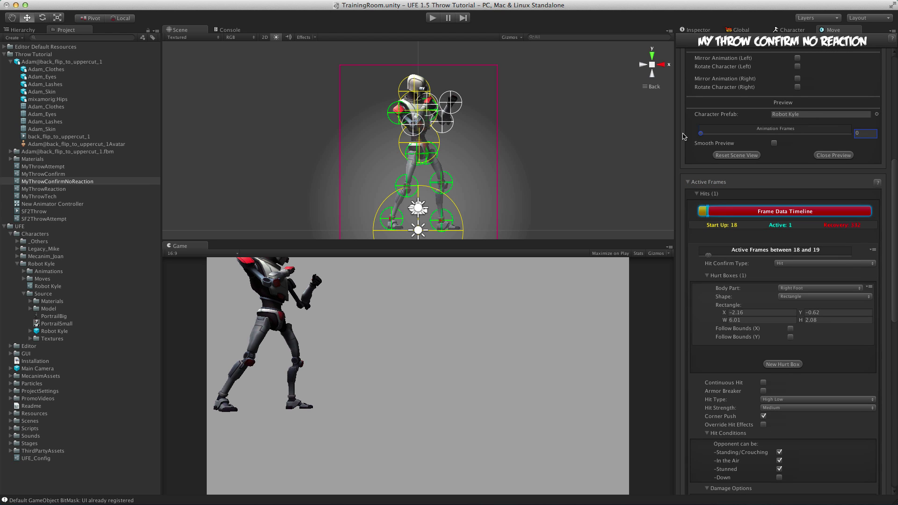
drag(709, 135, 779, 138)
scroll(780, 141, up, 8)
scroll(710, 275, down, 7)
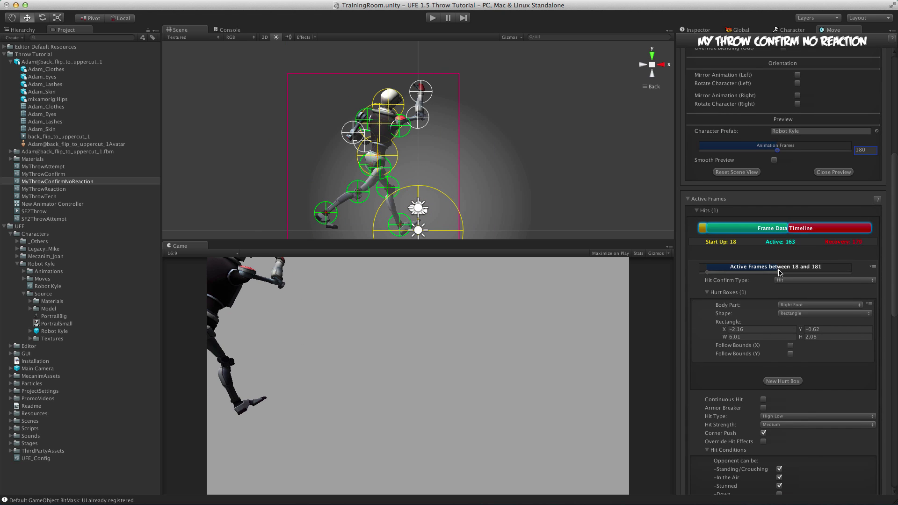
click(798, 305)
click(798, 269)
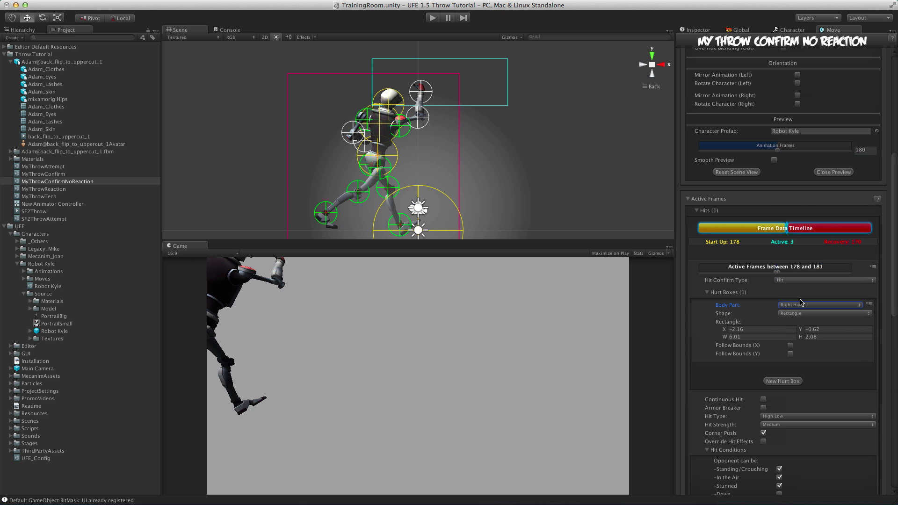
Make the right-hand hurt box a circle with radius 1.1 and add a circular Right Forearm hurt box with radius 1.13.
click(822, 314)
click(822, 307)
click(783, 366)
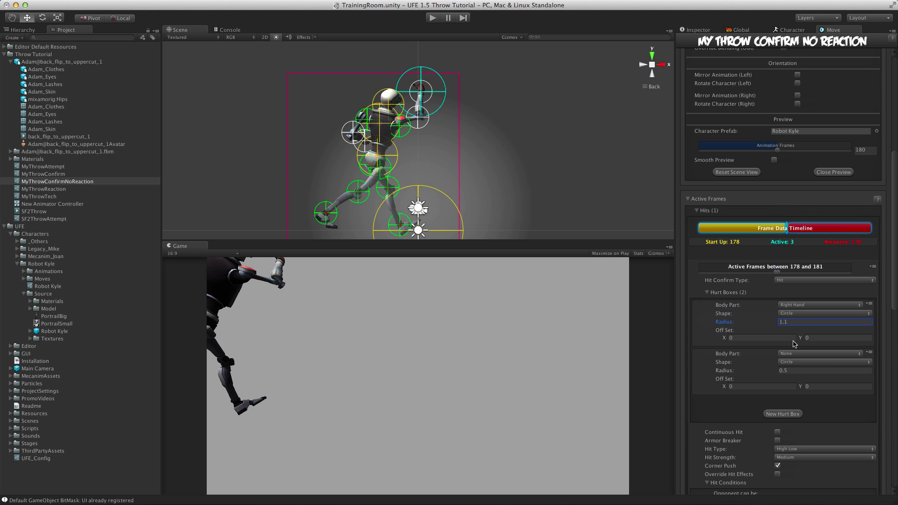
click(820, 353)
click(809, 408)
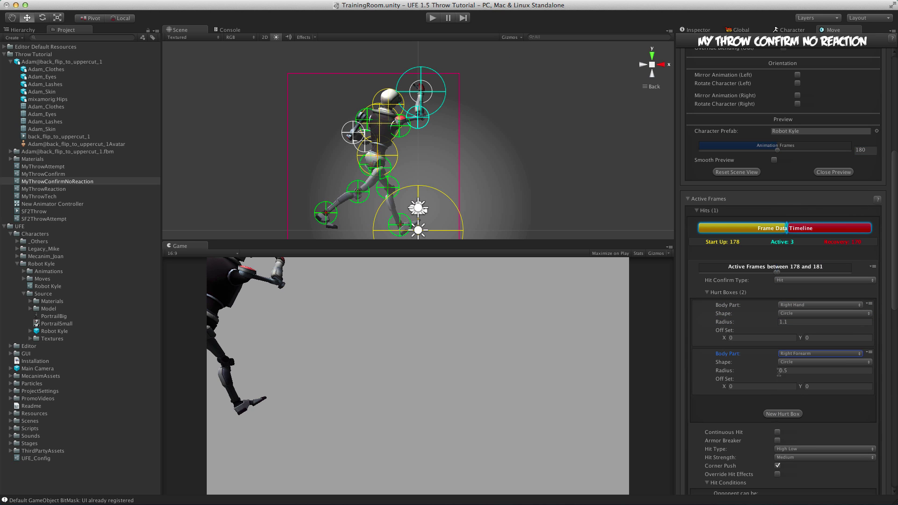
Preview the animation at frame 210, duplicate the hit, and set the copy's active frames to 211–214.
scroll(790, 372, up, 3)
drag(777, 184, 790, 187)
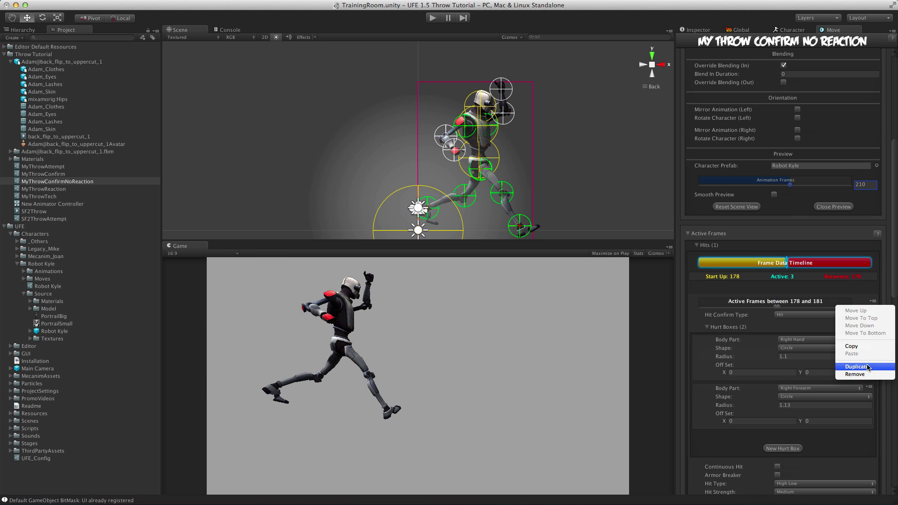
click(868, 367)
scroll(780, 349, down, 10)
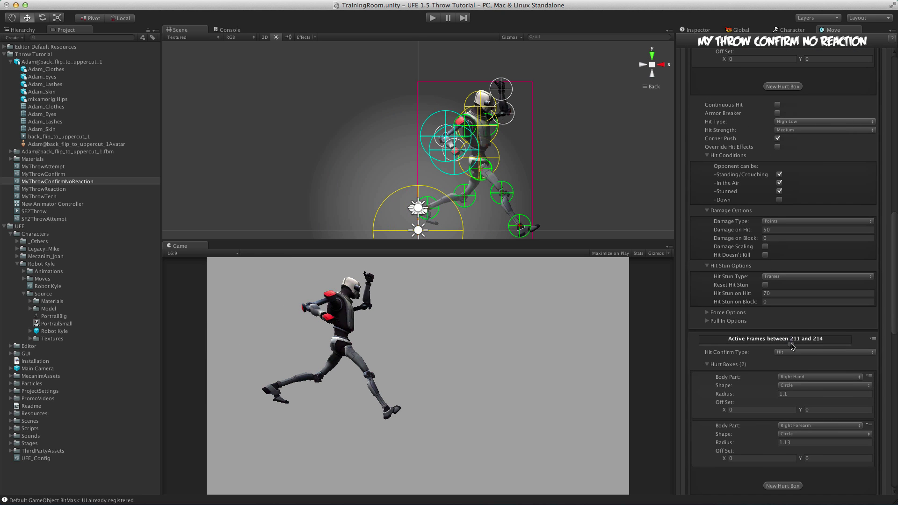
Assign the copied hit's hurt boxes to Left Hand and Left Forearm and extend its active frames to 209–214.
click(794, 378)
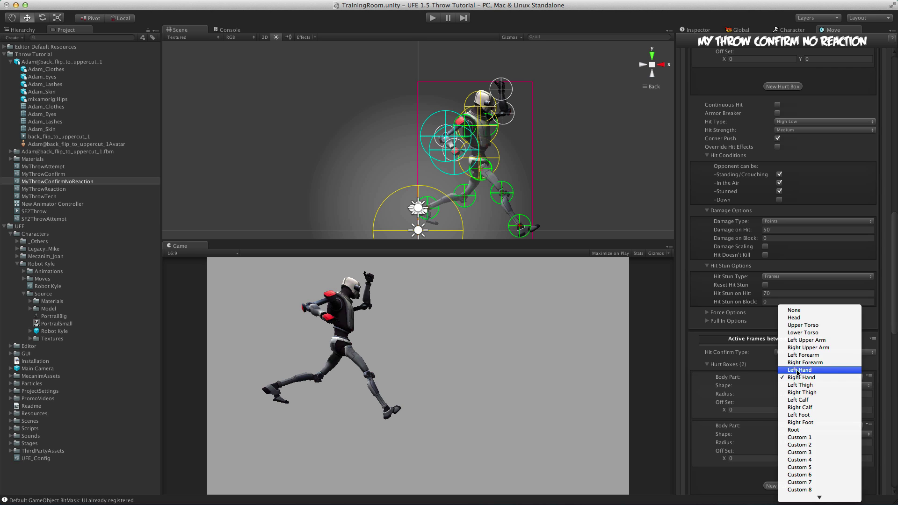
click(799, 370)
click(801, 426)
click(801, 419)
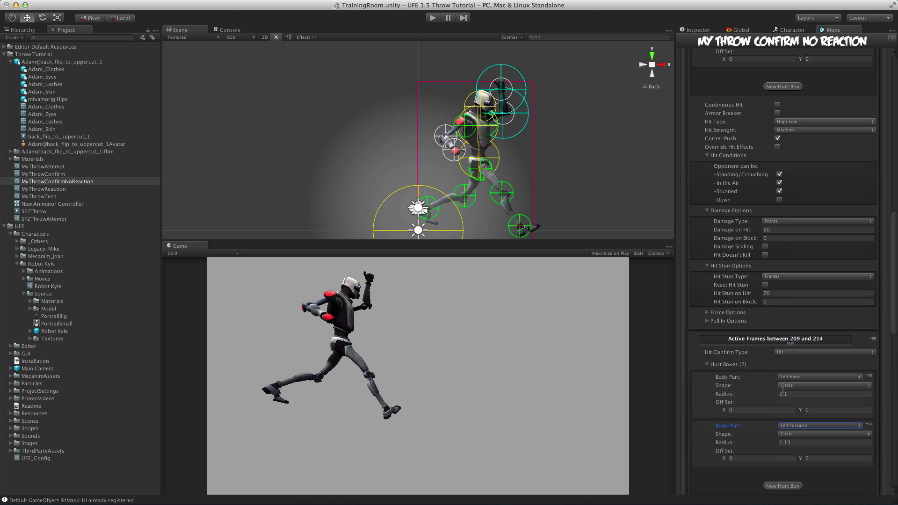
Preview the animation at frame 241, duplicate the right-hand hit, and set the copy's active frames to 240–243.
scroll(754, 362, up, 10)
drag(791, 307, 804, 310)
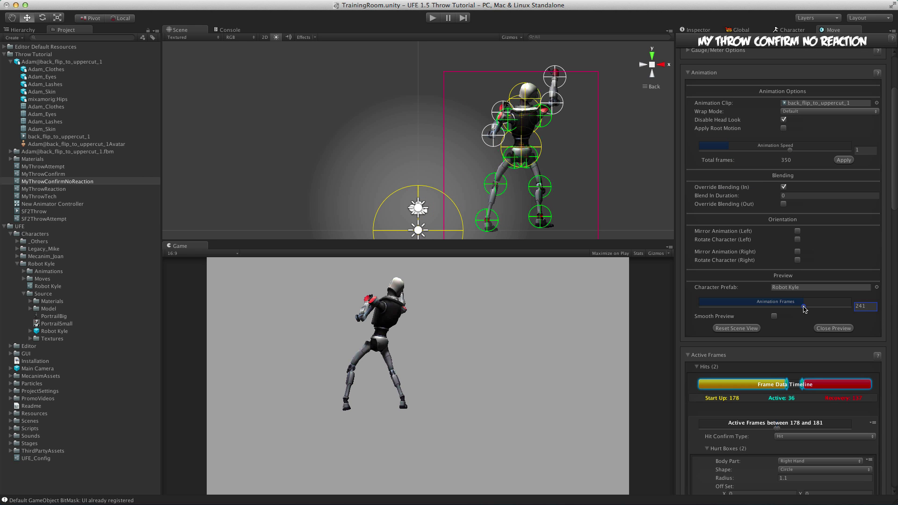
scroll(778, 345, down, 5)
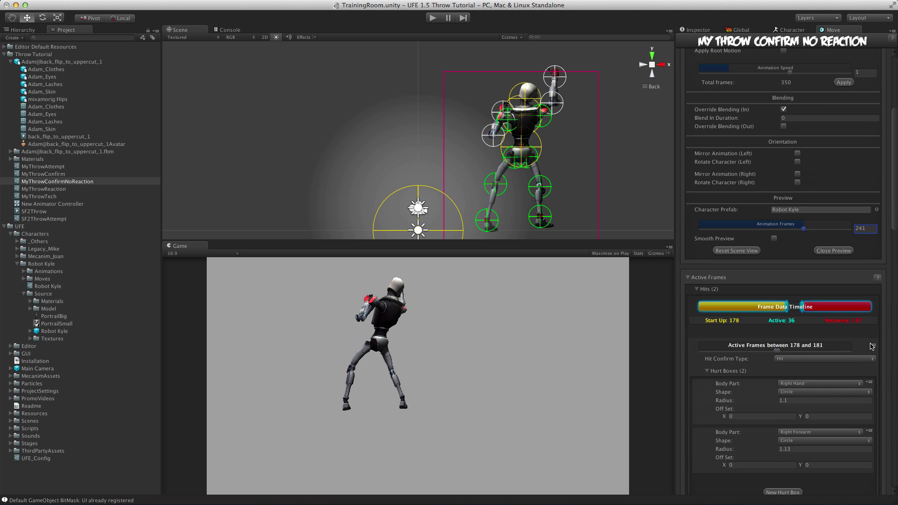
scroll(750, 325, down, 10)
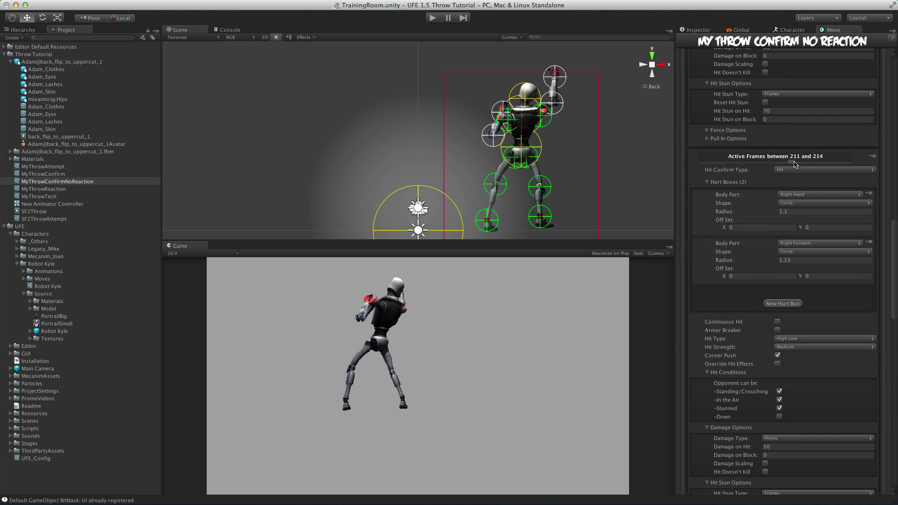
scroll(741, 381, down, 12)
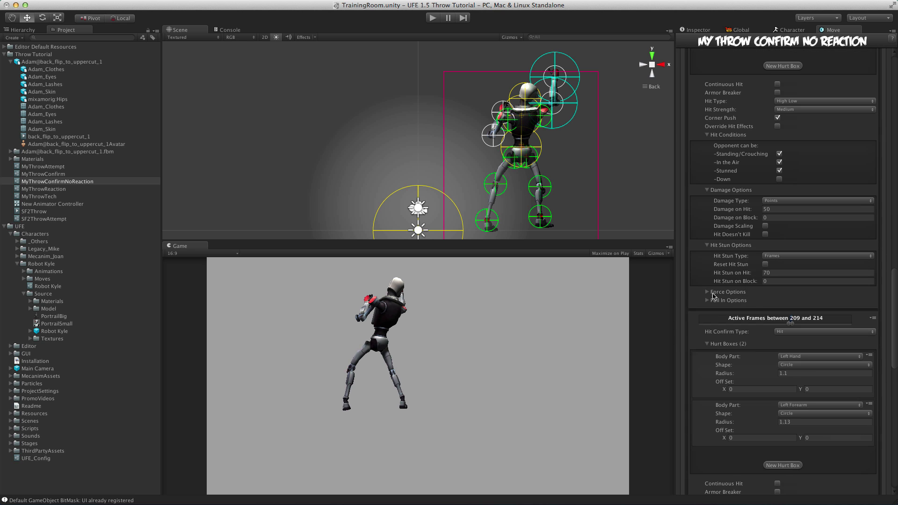
Set the opponent's applied force on the 240–243 hit to X 20 and Y 35.
click(714, 292)
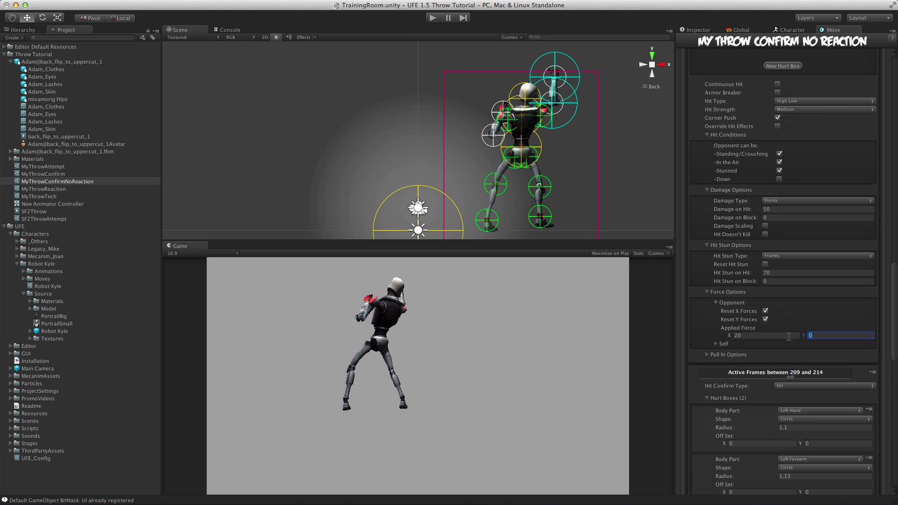
scroll(789, 337, up, 20)
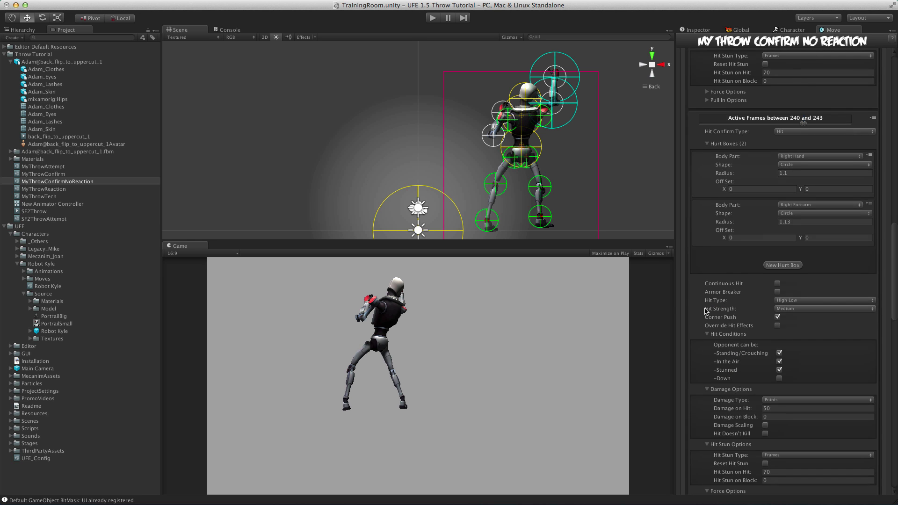
Collapse the 178–181 hit's hurt boxes, conditions and damage options, and set its Hit Stun on Hit to 85.
scroll(786, 295, down, 12)
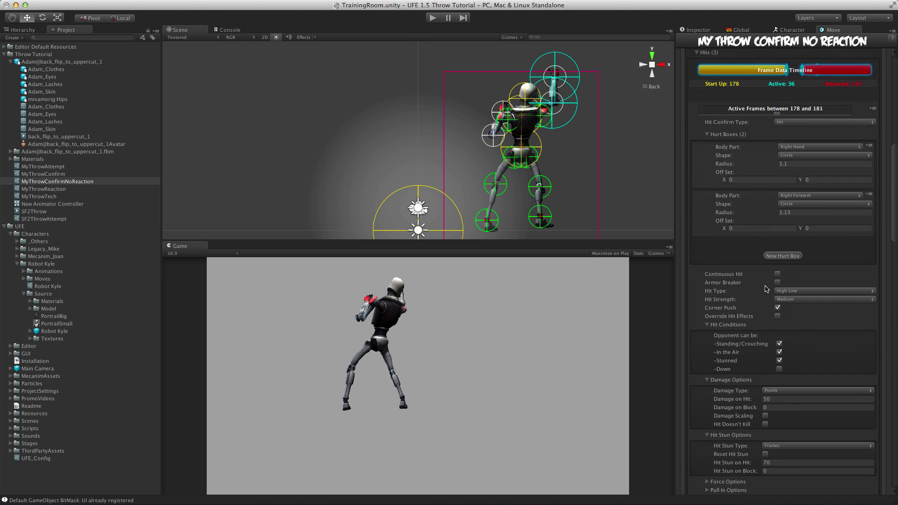
click(713, 86)
click(708, 147)
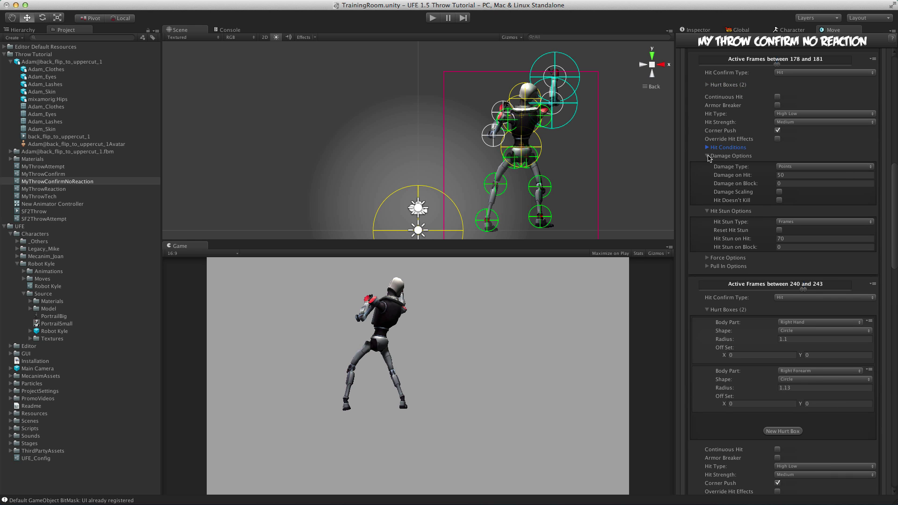
click(709, 156)
scroll(794, 141, up, 4)
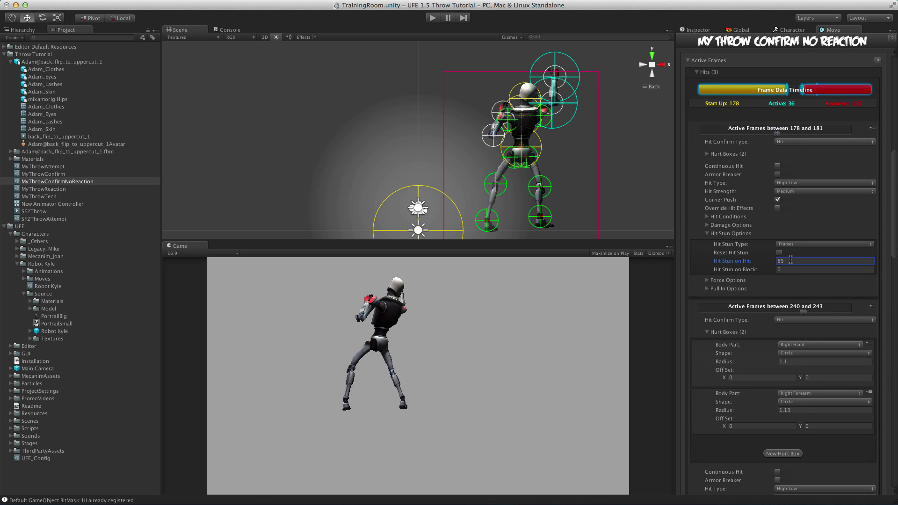
Collapse the 240–243 hit's hurt boxes, conditions and damage options, and move that hit to the end of the hit list.
scroll(791, 261, down, 6)
click(708, 226)
scroll(808, 297, down, 5)
click(708, 246)
click(708, 193)
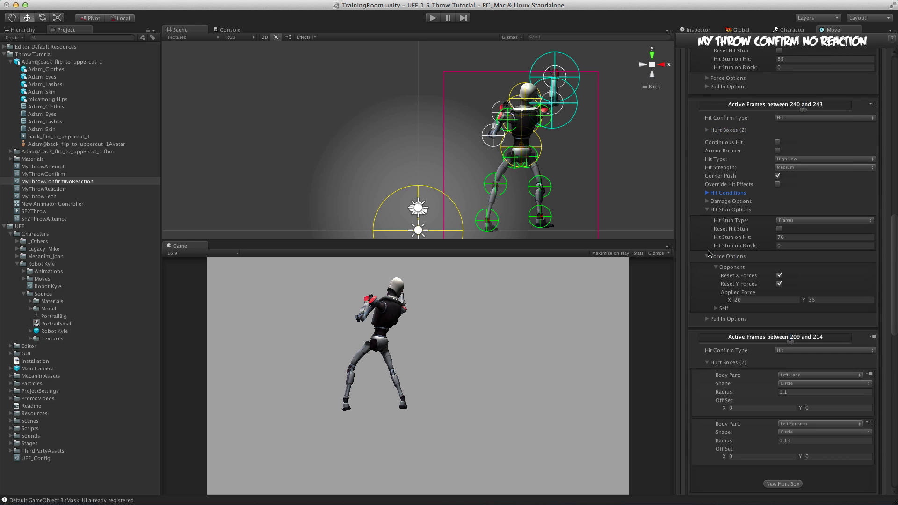
scroll(737, 384, down, 15)
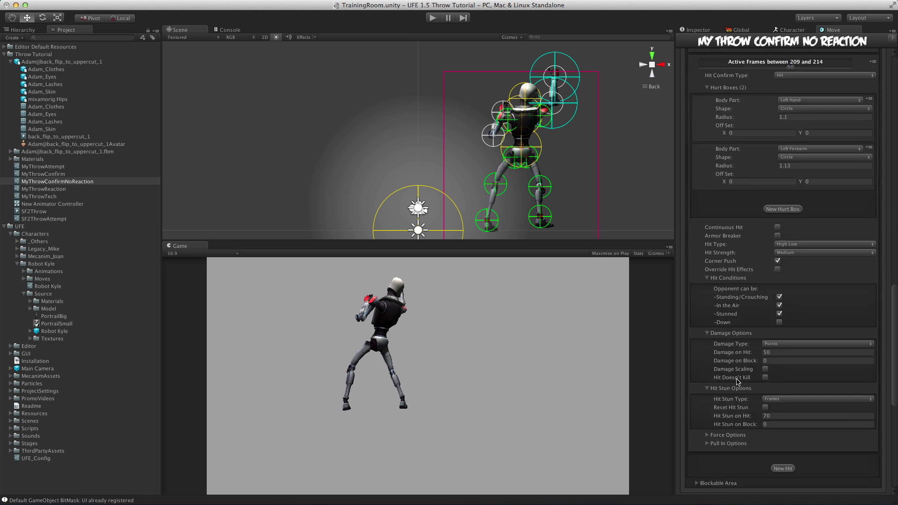
scroll(737, 382, up, 14)
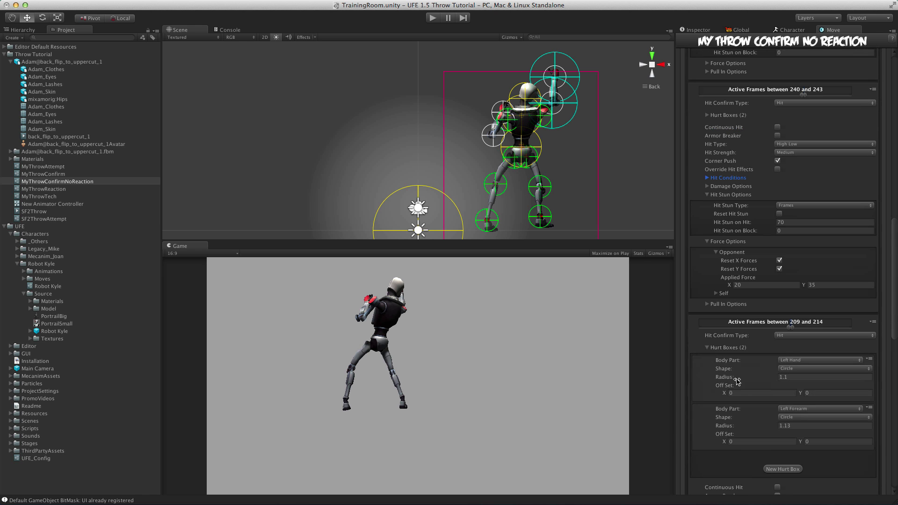
scroll(738, 381, up, 12)
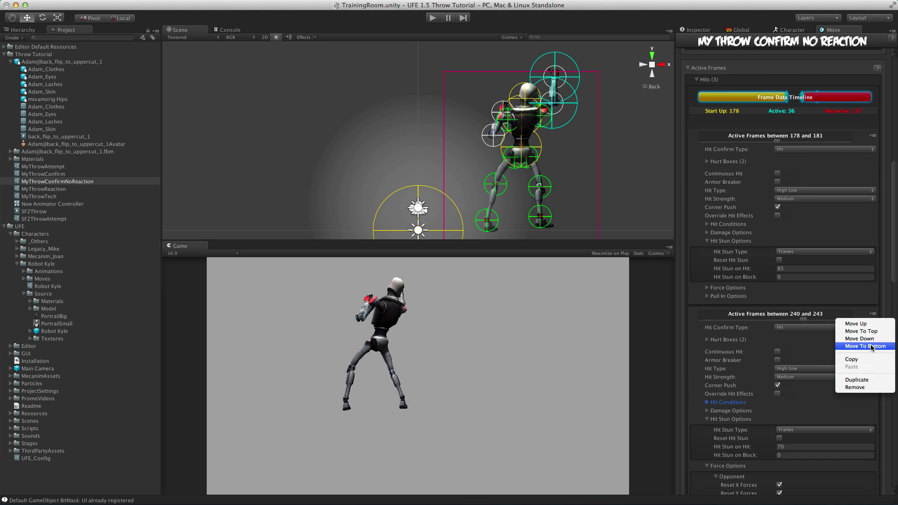
scroll(730, 304, down, 2)
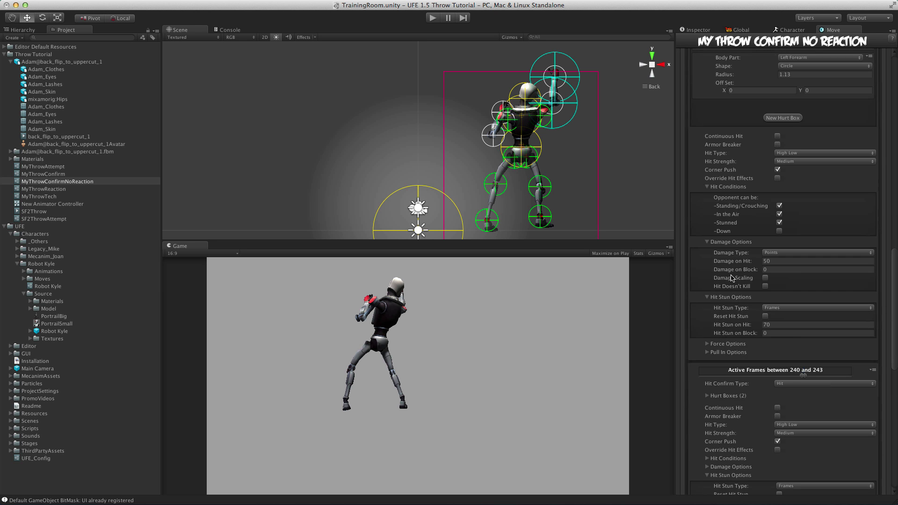
Collapse the 209–214 hit's damage and hit stun options, and set the 178–181 hit's Hit Stun on Hit to 45.
click(710, 243)
click(709, 250)
scroll(730, 187, up, 10)
scroll(730, 187, down, 7)
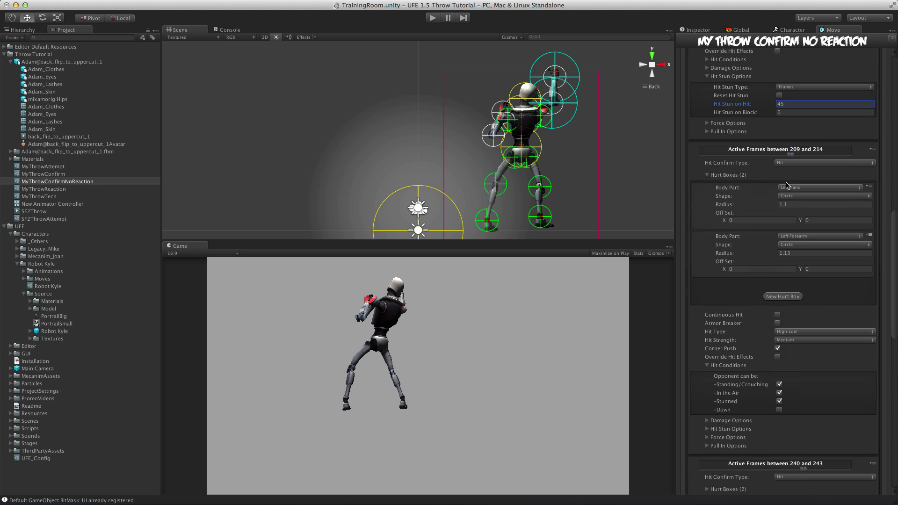
Collapse the 209–214 hit's hurt boxes and hit conditions, and set its Hit Stun on Hit to 50.
click(708, 287)
click(711, 96)
click(711, 177)
click(792, 203)
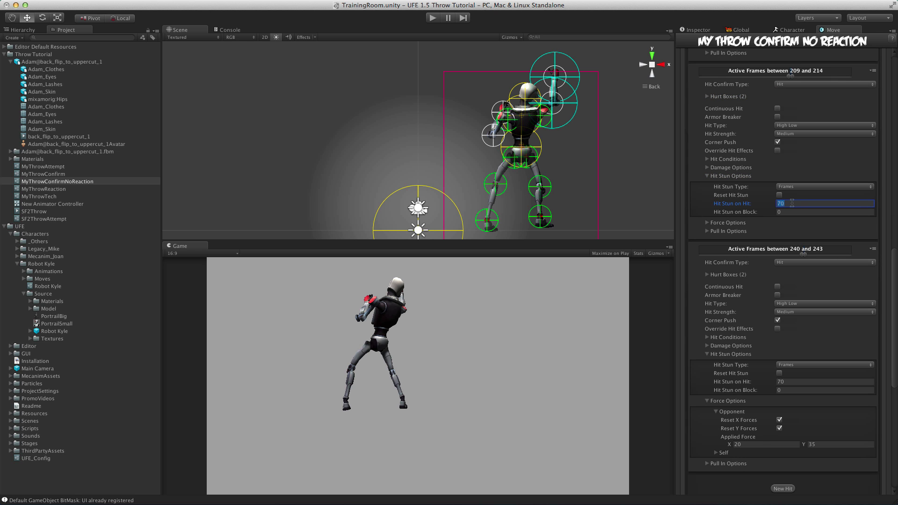
text(50)
scroll(730, 371, down, 2)
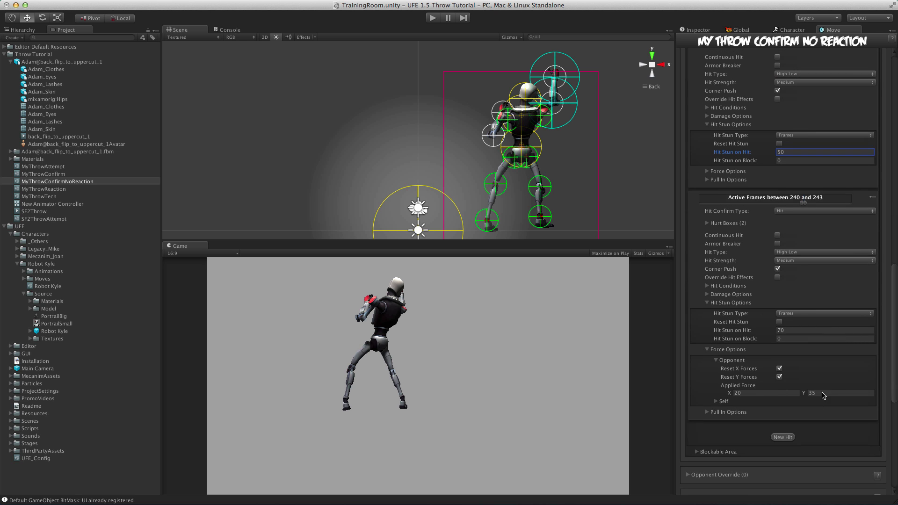
Add a new move entry to Robot Kyle's move list and assign MyThrowConfirmNoReaction to it.
scroll(744, 345, up, 10)
click(790, 30)
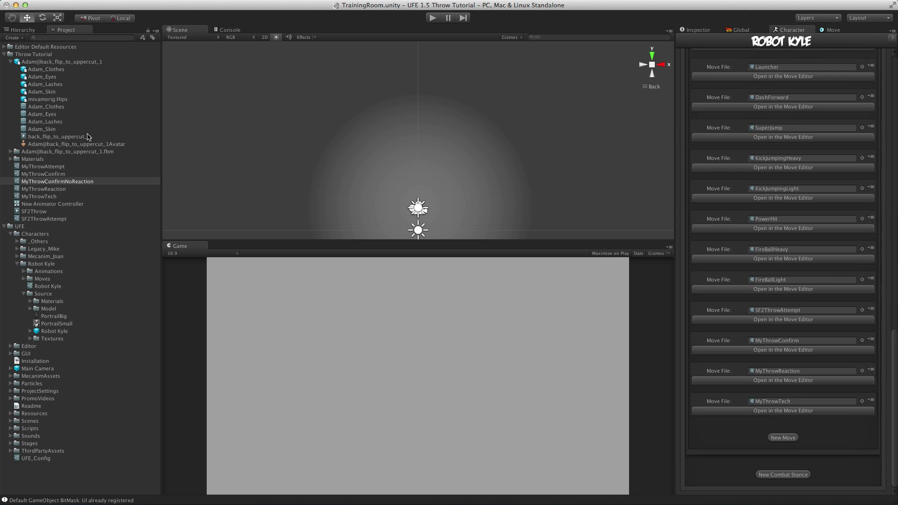
drag(775, 372, 775, 374)
click(784, 438)
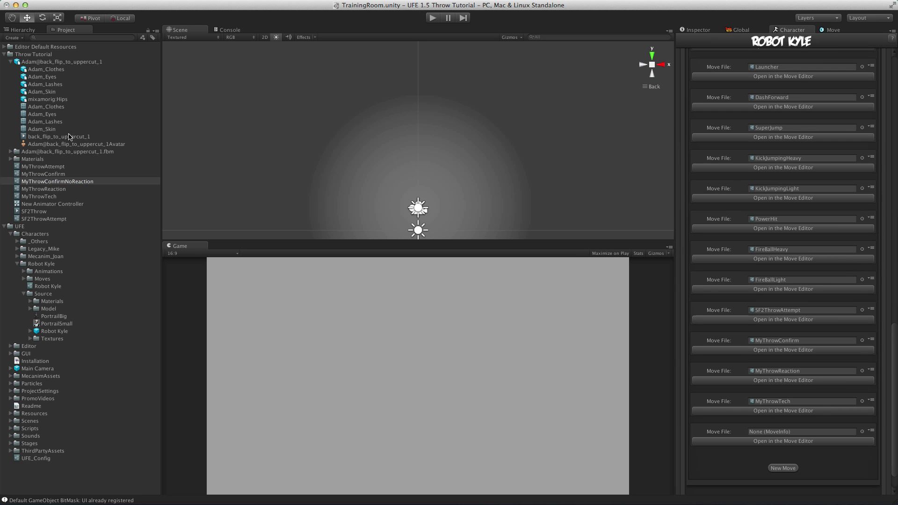
drag(855, 478, 853, 410)
Open the SF2ThrowAttempt move and set its Throw Move Confirm to MyThrowConfirmNoReaction.
click(788, 296)
scroll(758, 331, down, 12)
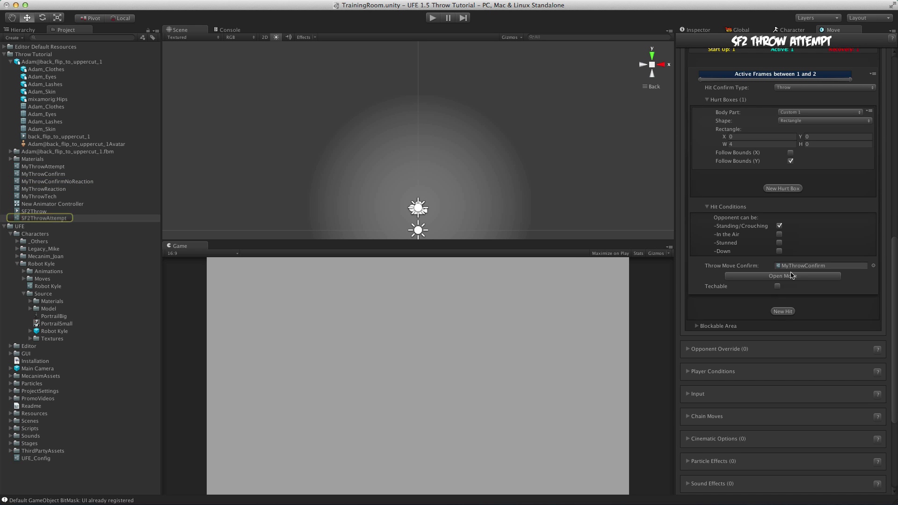
Run the game, walk up to the opponent, test the throw several times, and stop the game.
click(432, 19)
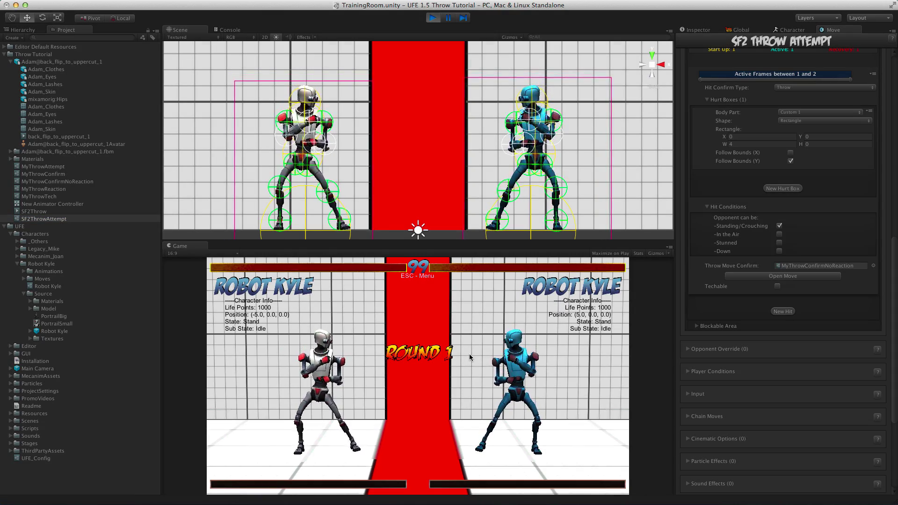
key(Right)
key(Right)
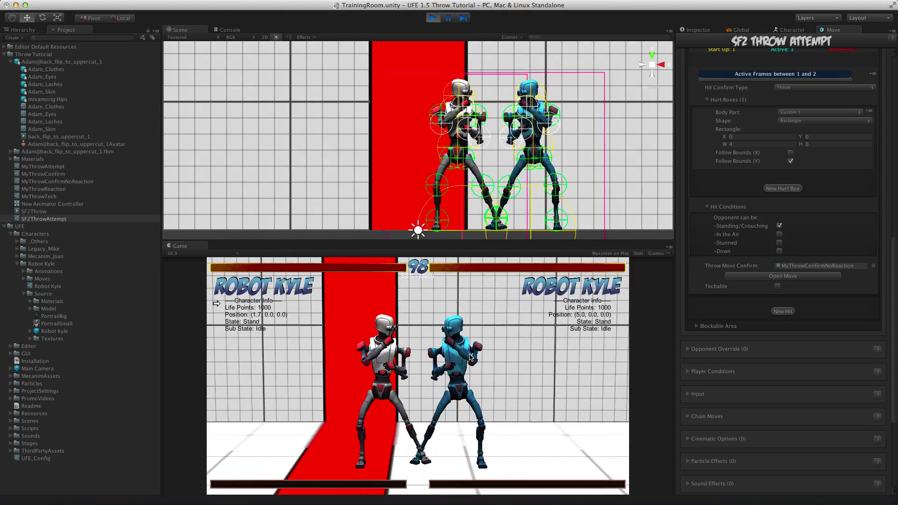
key(d)
key(y)
key(d)
key(y)
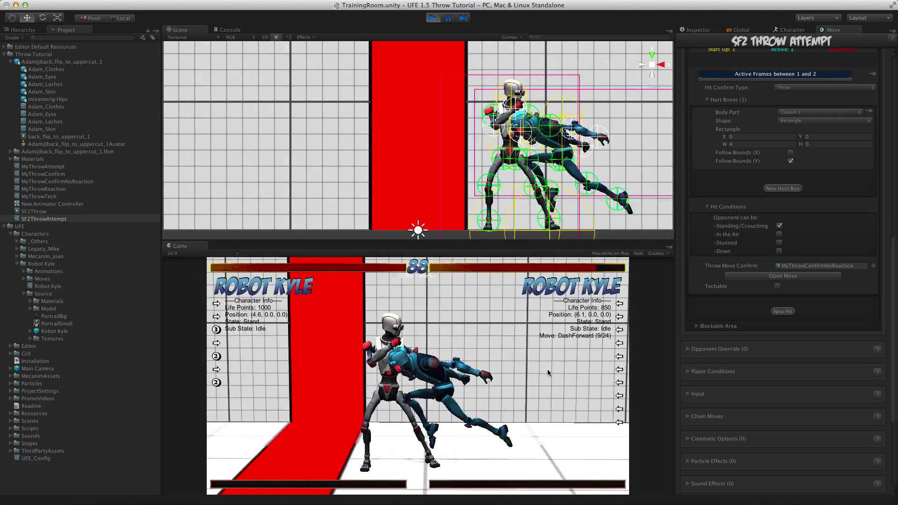
key(d)
key(y)
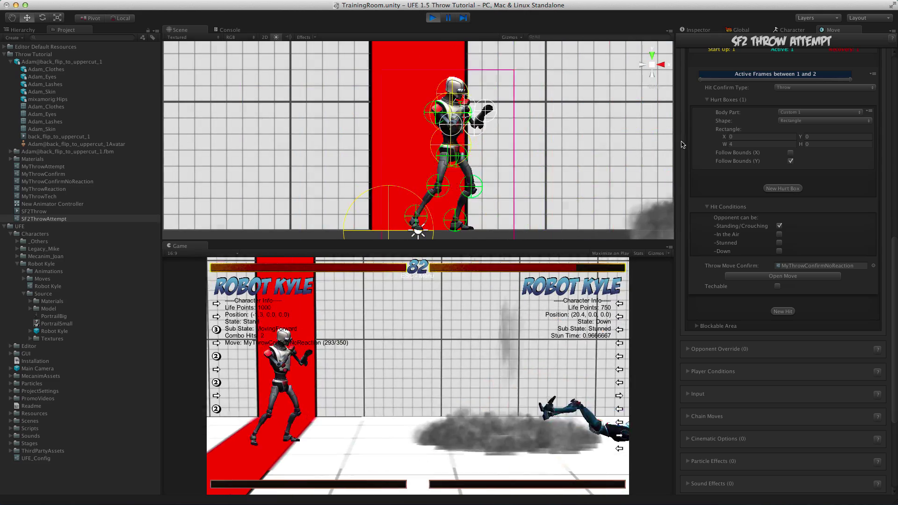
key(super+p)
In MyThrowConfirmNoReaction, duplicate the first hit, set one to active frames 1–2, and remove its Right Hand hurt box.
scroll(745, 250, up, 5)
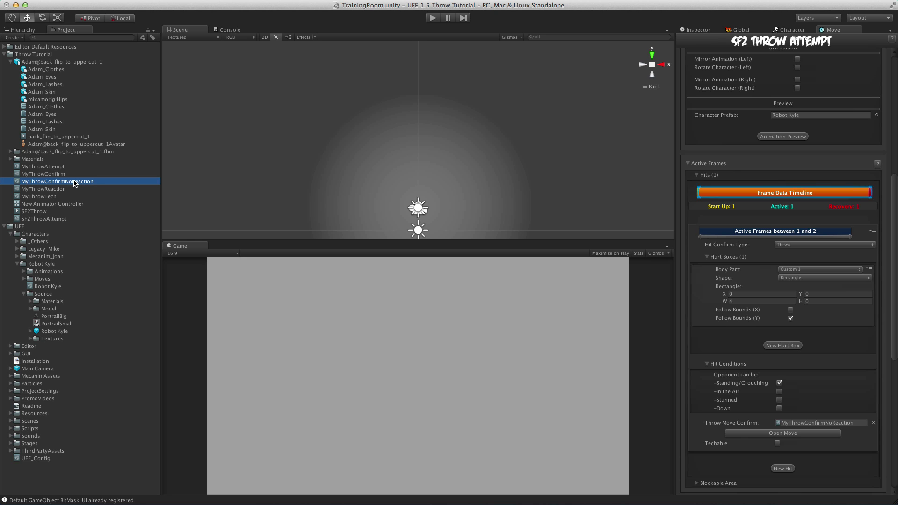
scroll(722, 224, up, 1)
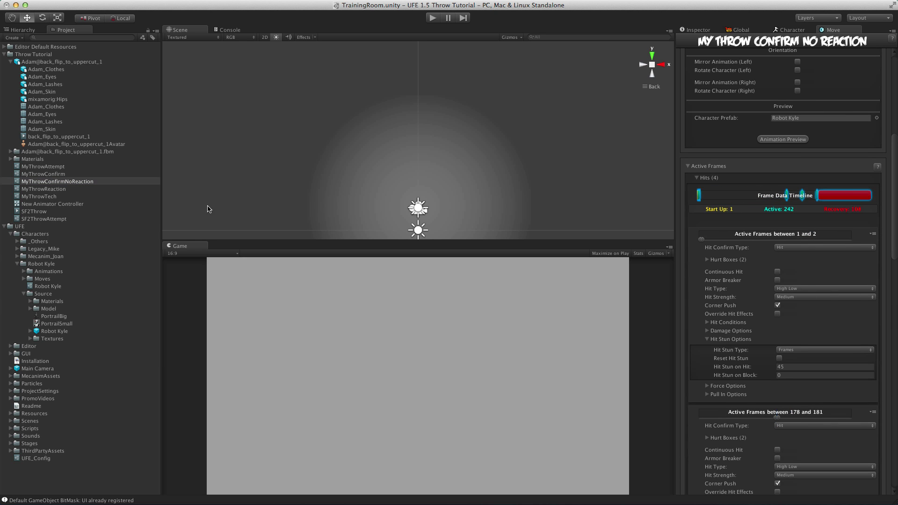
click(730, 260)
click(856, 344)
Preview frame 1 and make the first hit's hurt box a Custom 1 rectangle at X -0.45, Y -3.99, W 6.4, H 7.29, active 1–9.
click(786, 140)
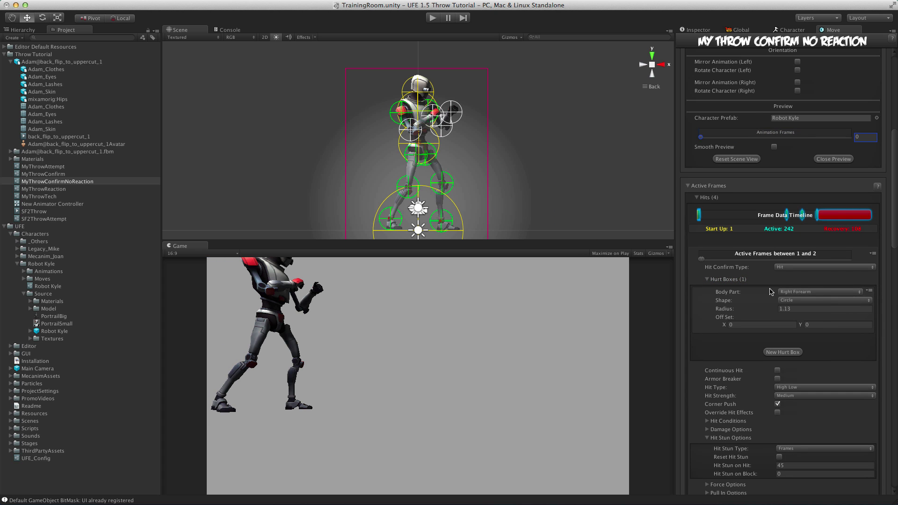
click(799, 301)
click(798, 309)
click(818, 292)
click(795, 372)
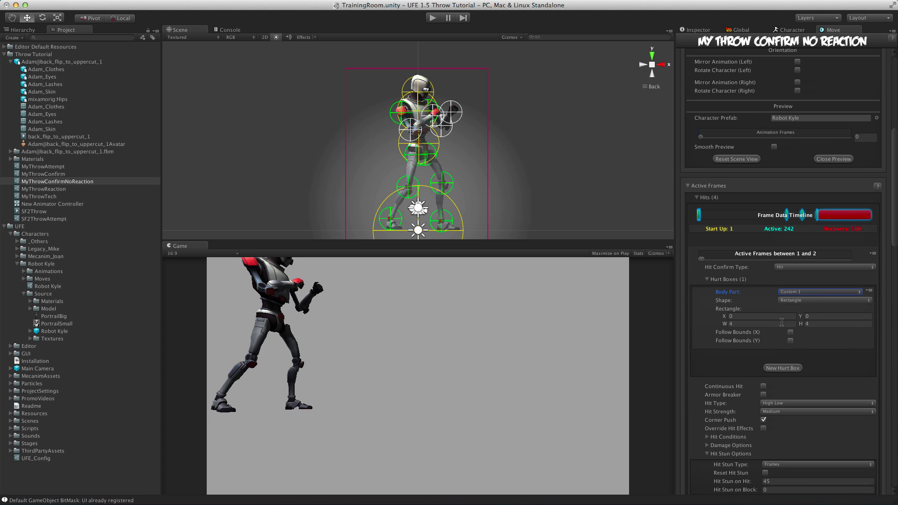
drag(701, 137, 702, 138)
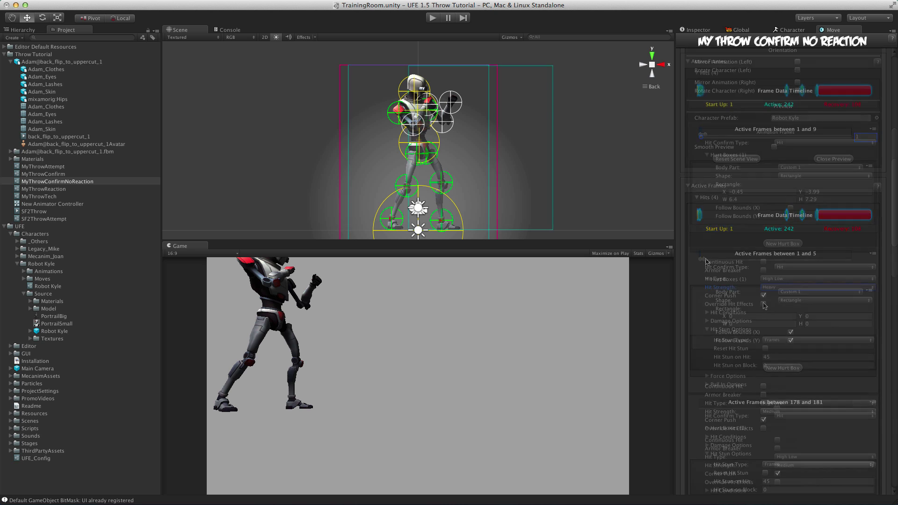
Set the 1–9 hit's strength to Heavy and enable Override Hit Effects.
click(764, 304)
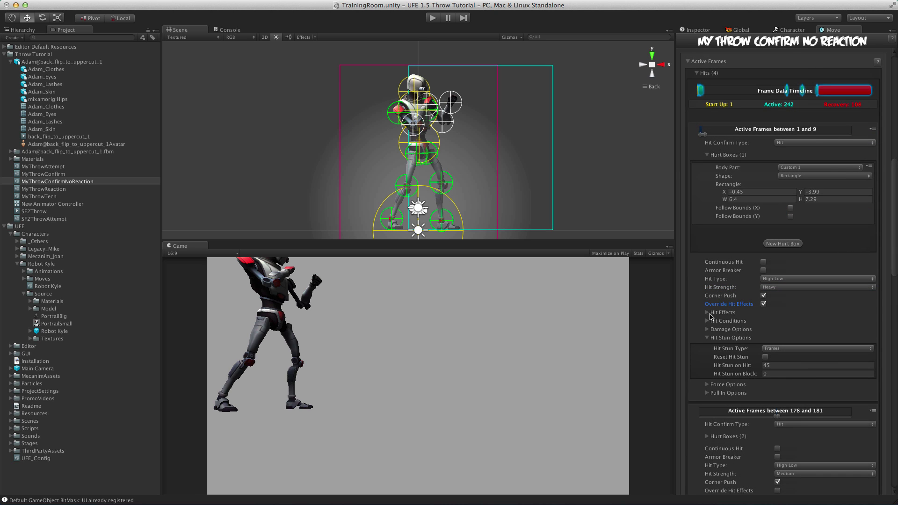
click(708, 313)
click(708, 313)
Set the 1–9 hit's Hit Stun on Hit to 190 frames and open its damage options.
scroll(778, 401, up, 3)
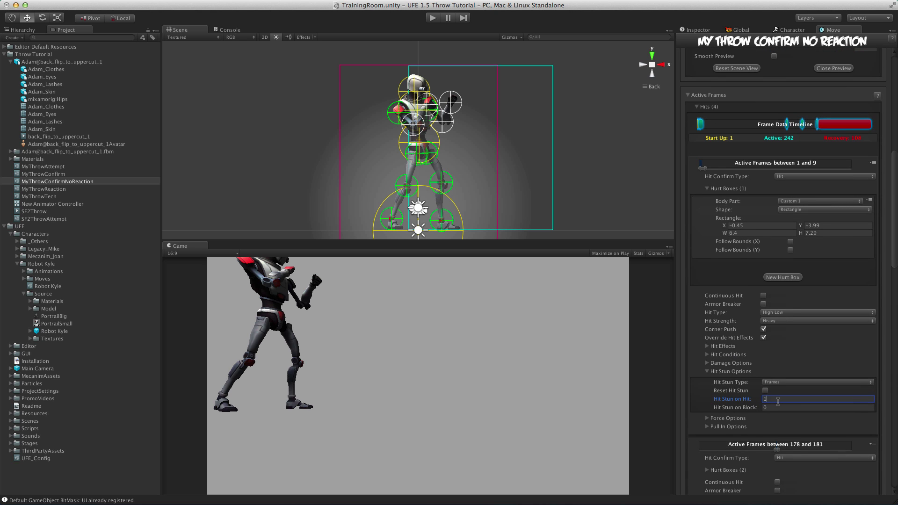
click(707, 363)
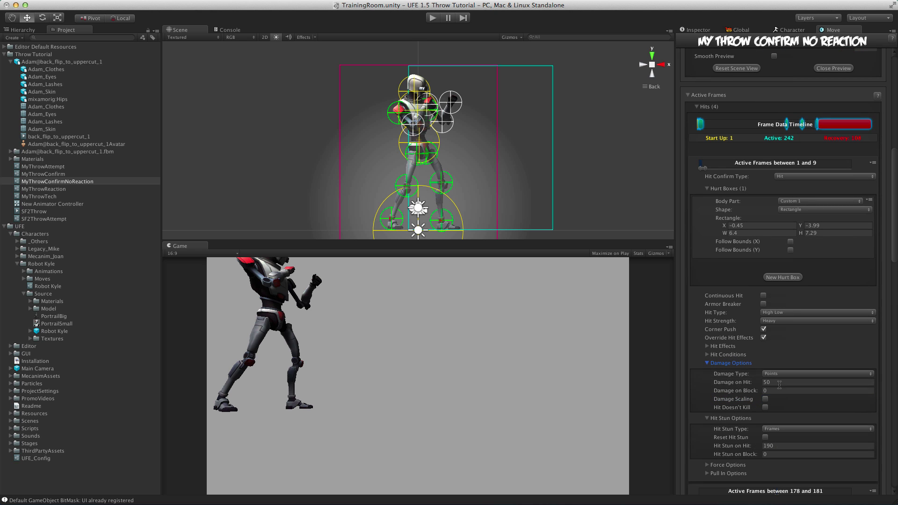
scroll(737, 389, up, 15)
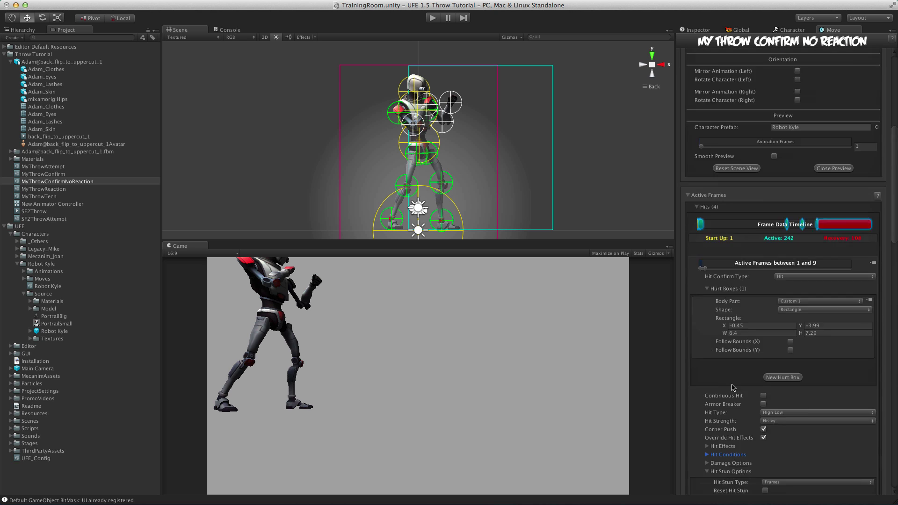
Run the game again and perform the throw on the opponent to test the added opening hit.
click(435, 21)
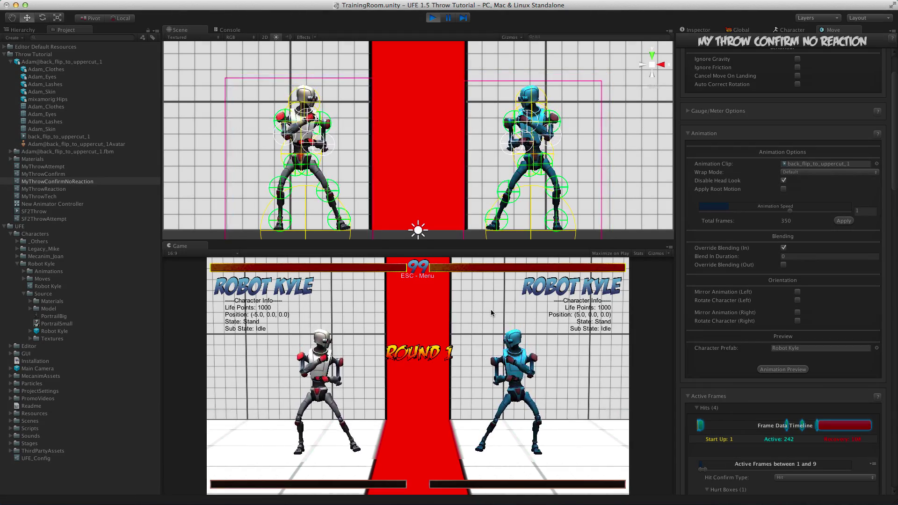
key(d)
key(y)
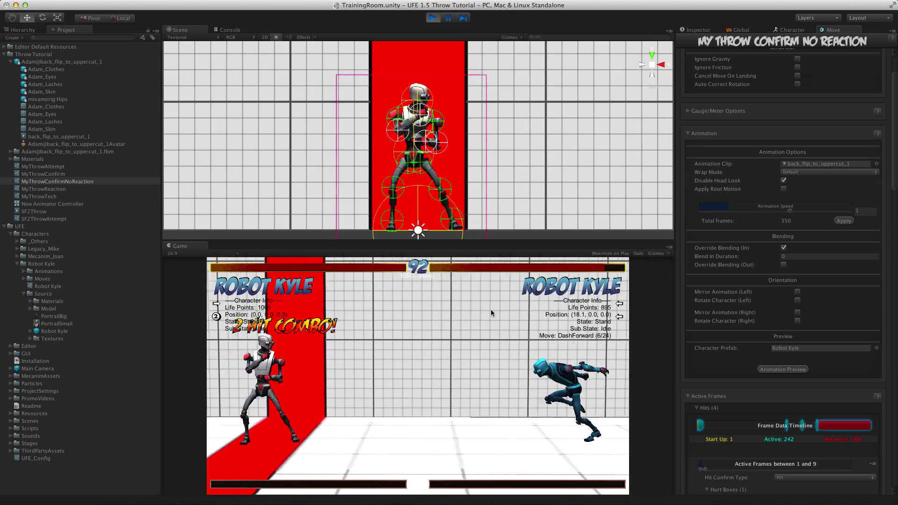
Walk up to the opponent, perform the throw once more, and stop the running game.
key(d)
key(y)
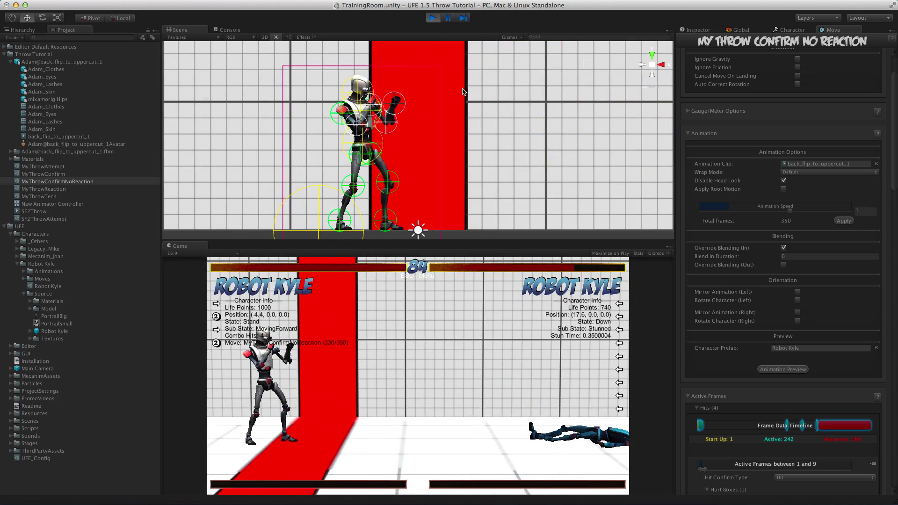
click(433, 19)
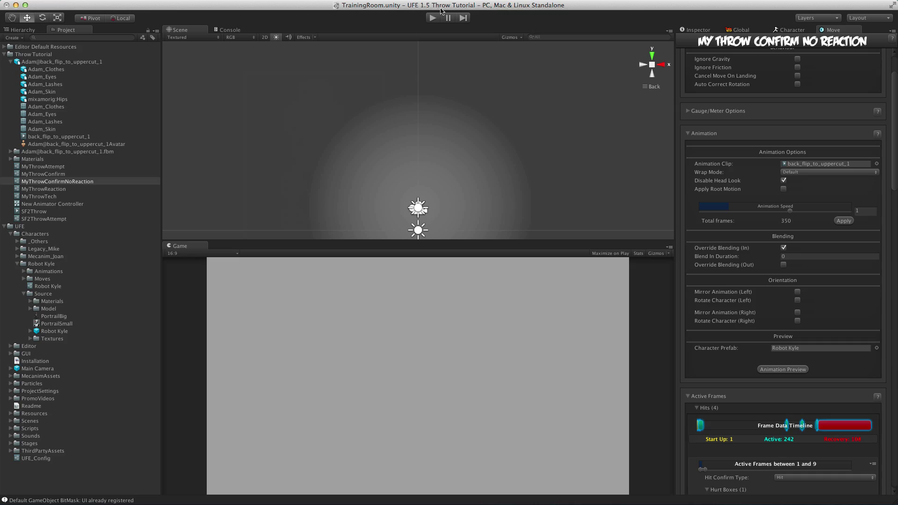
Start a fresh round, bring both fighters together and throw the opponent to replay the full hit sequence, ending the playtest.
click(432, 18)
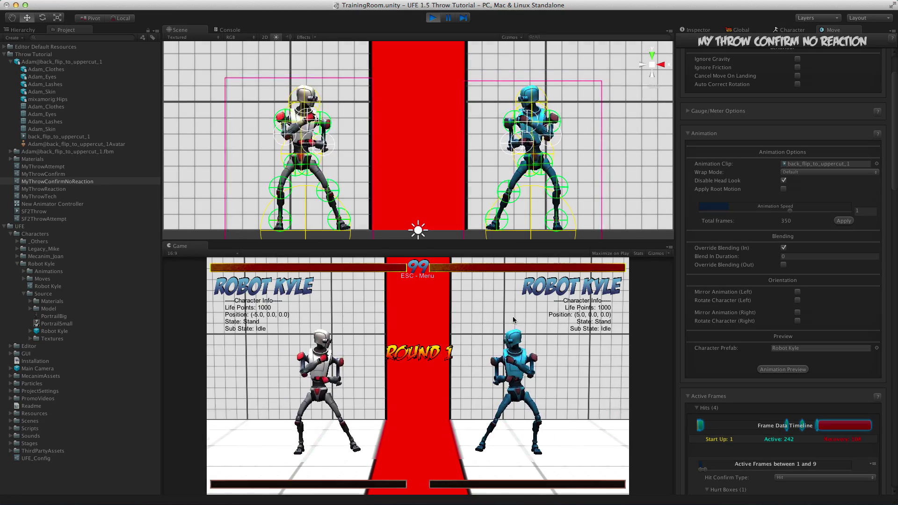
key(d)
key(Left)
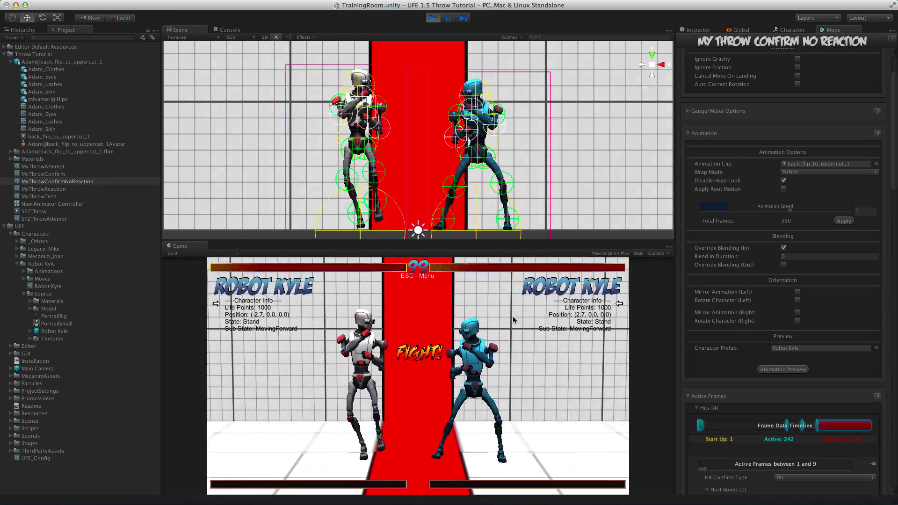
key(d)
key(y)
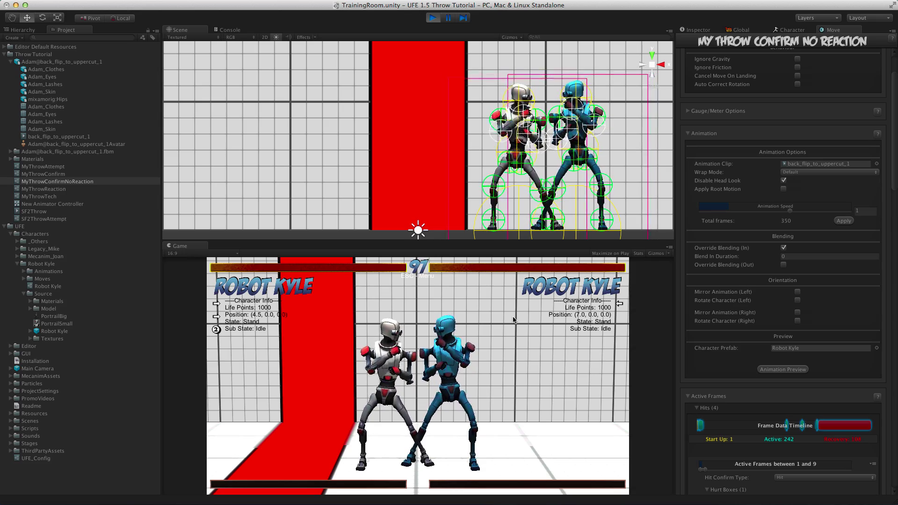
key(d)
key(y)
key(Left)
key(Left)
key(Right)
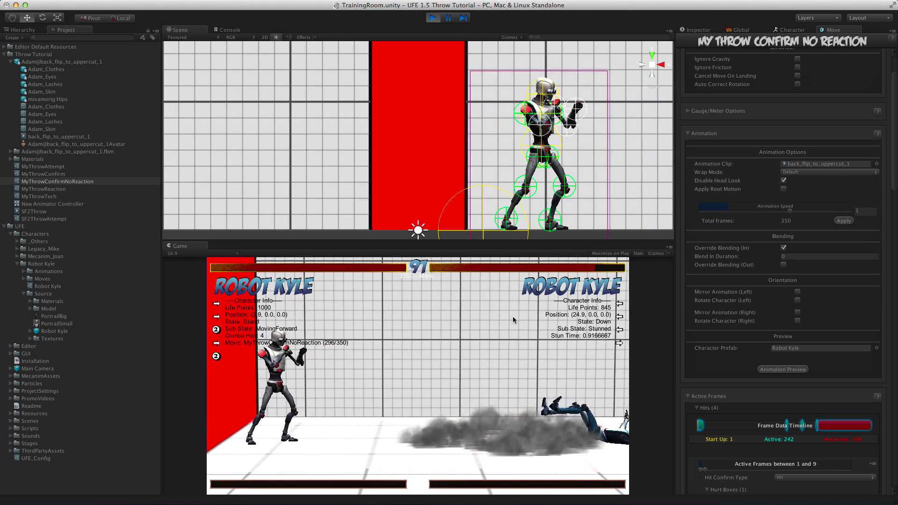
key(super+p)
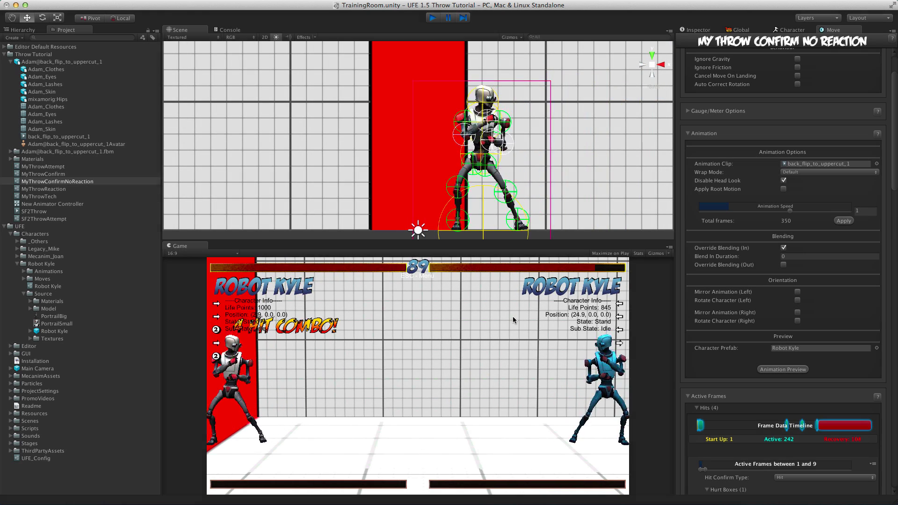